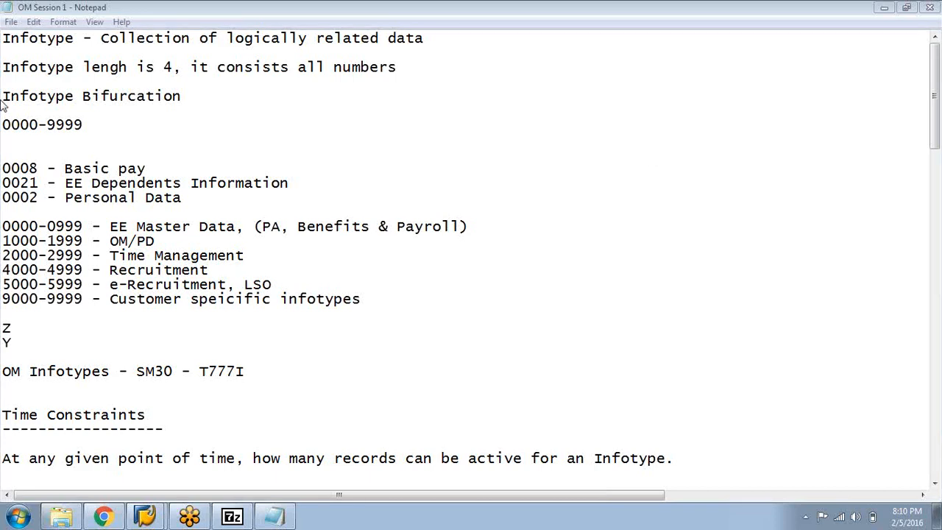
Review the infotype definition and length lines at the beginning of the OM Session 1 notes
drag(9, 37, 437, 111)
click(186, 41)
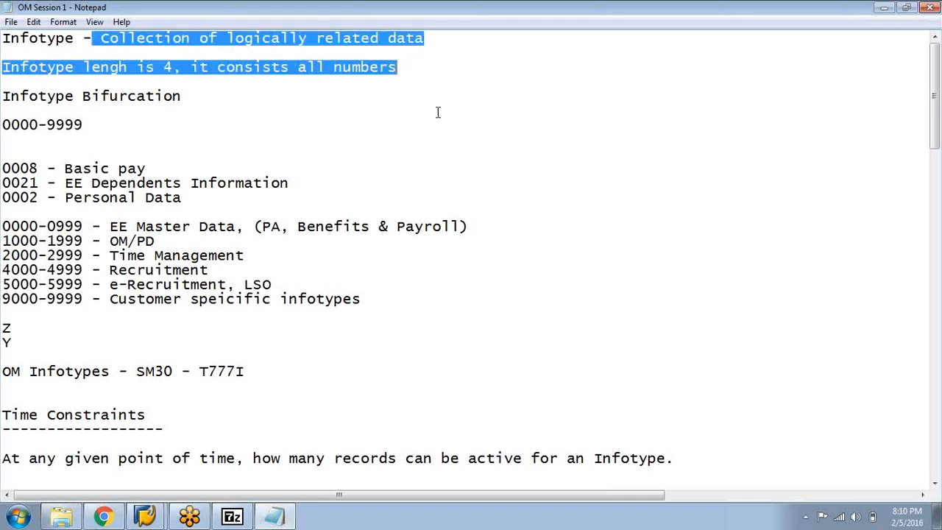
click(438, 112)
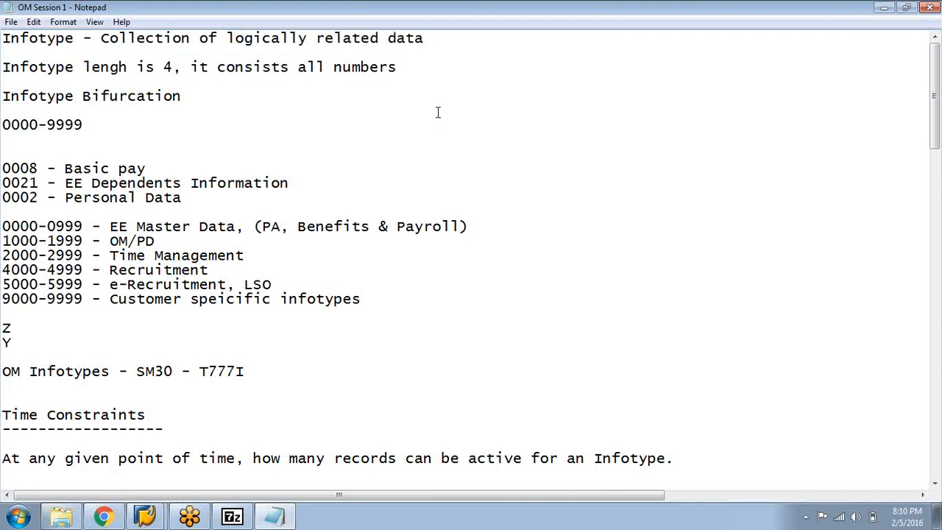
Switch to SAP and open the Display transaction in Simple Maintenance under Human Resources, Organizational Management, Expert Mode
click(151, 517)
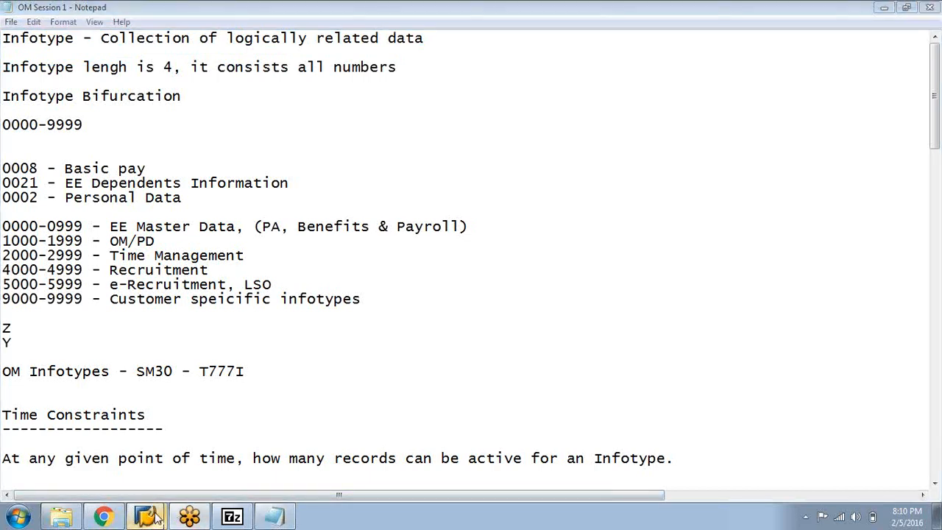
click(162, 483)
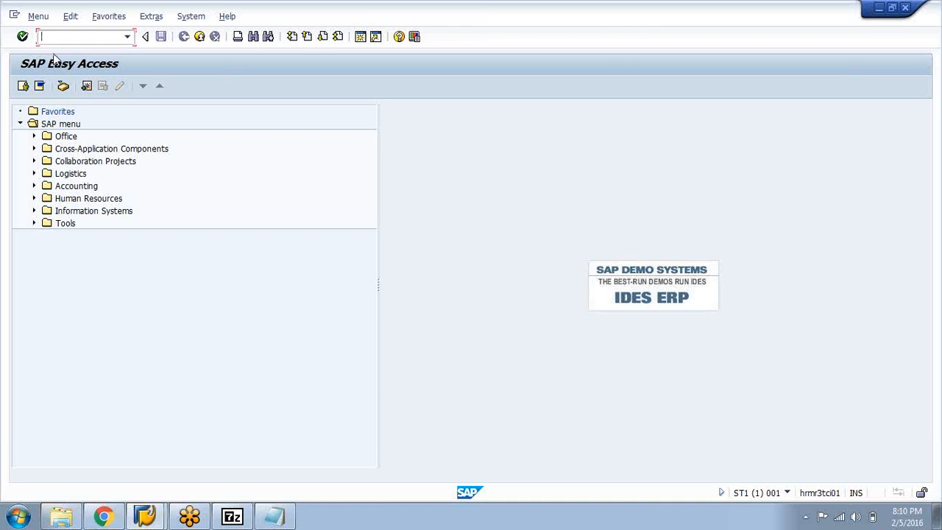
click(34, 199)
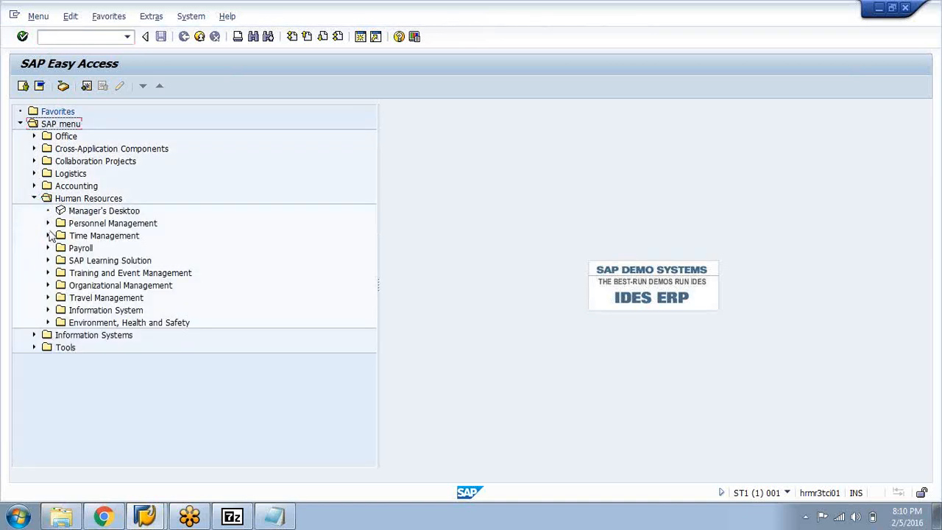
click(49, 286)
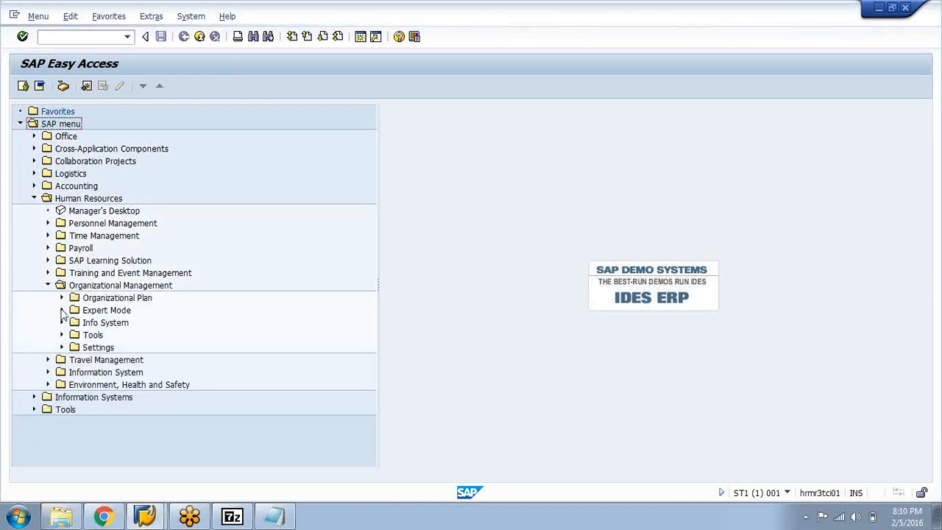
click(61, 310)
click(75, 396)
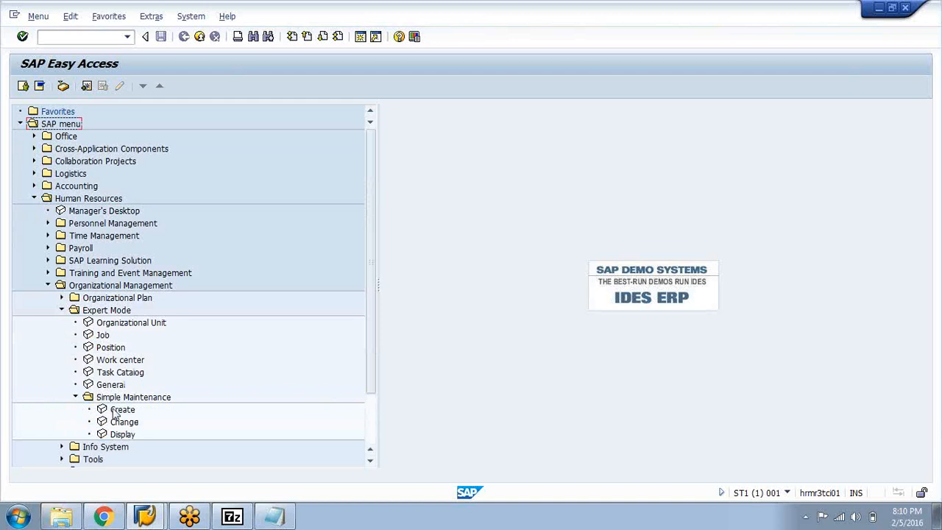
double_click(120, 435)
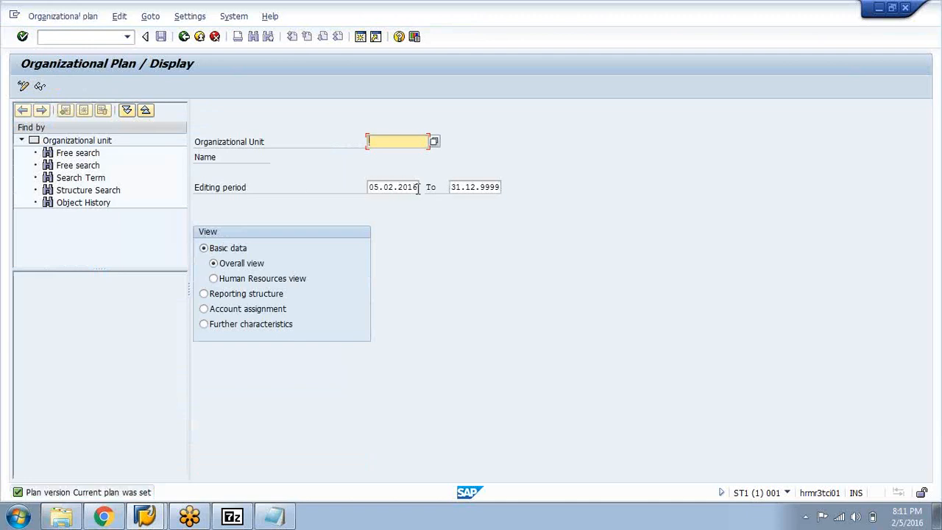
Set the start date of the editing period to 01.01.2016
click(418, 188)
key(BackSpace)
key(BackSpace)
key(BackSpace)
key(BackSpace)
key(BackSpace)
key(BackSpace)
key(BackSpace)
key(BackSpace)
key(BackSpace)
key(BackSpace)
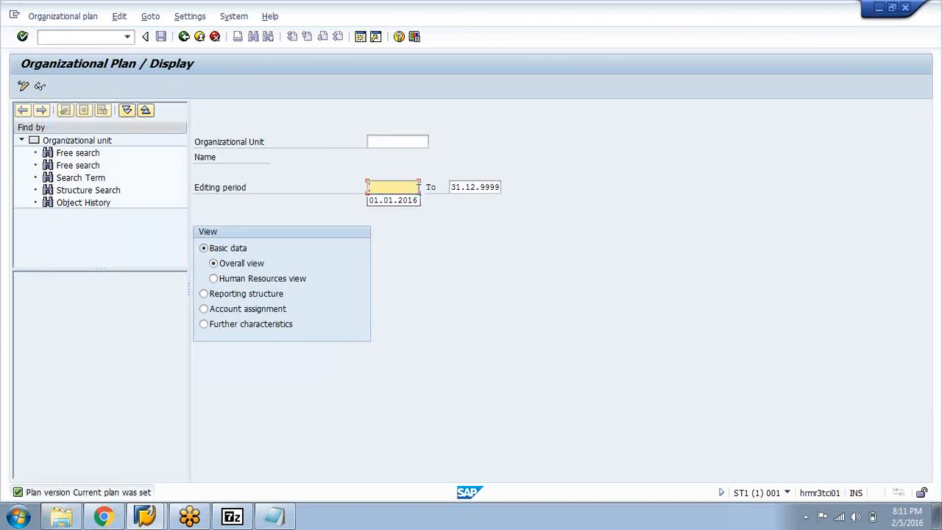
key(Down)
key(Return)
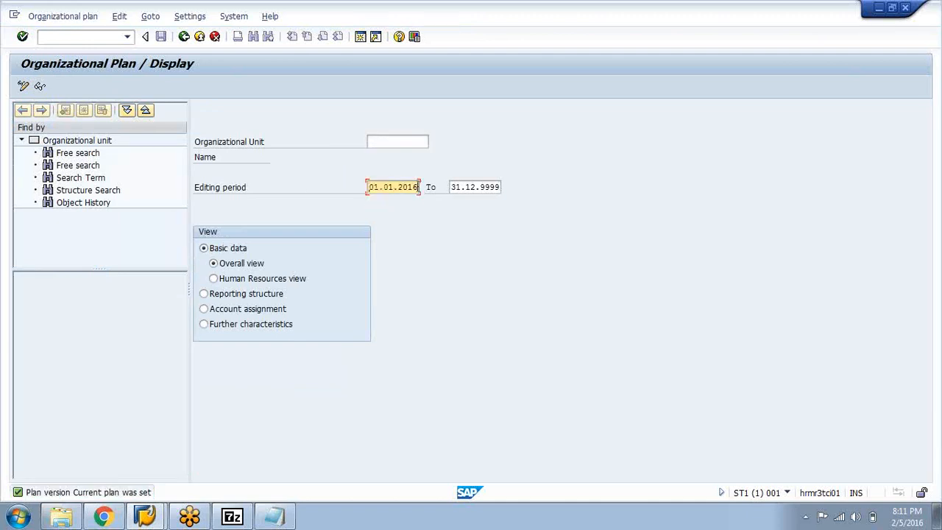
click(393, 141)
text(wm*)
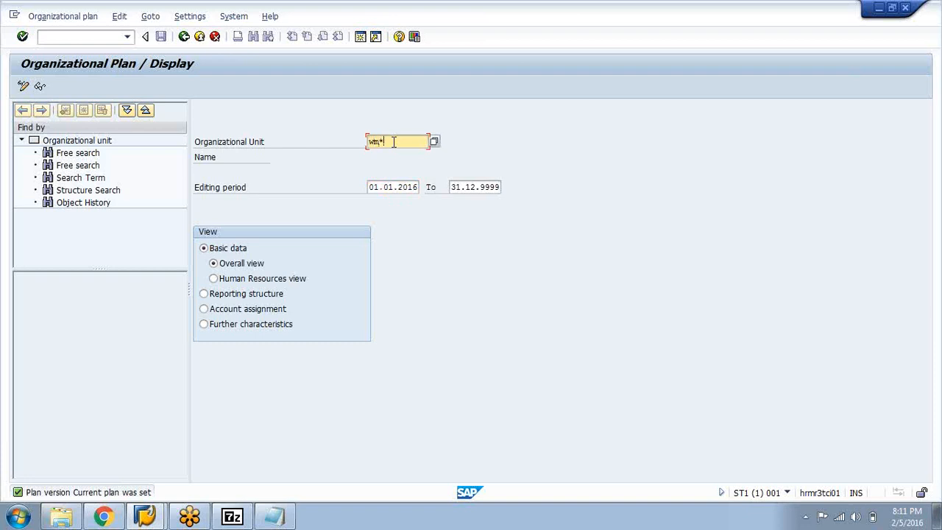
key(Return)
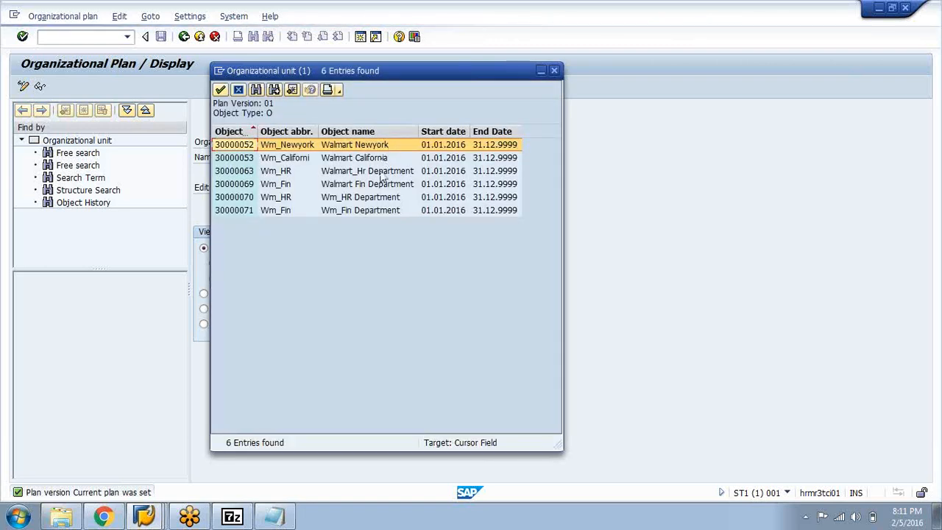
click(555, 70)
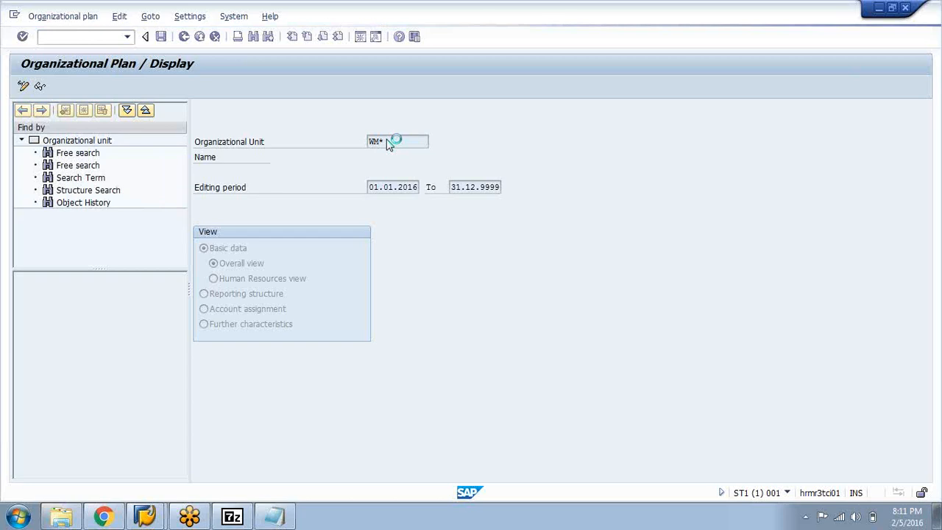
Search for organizational units with wal* and display the structure of Walmart Incorporation
text(w)
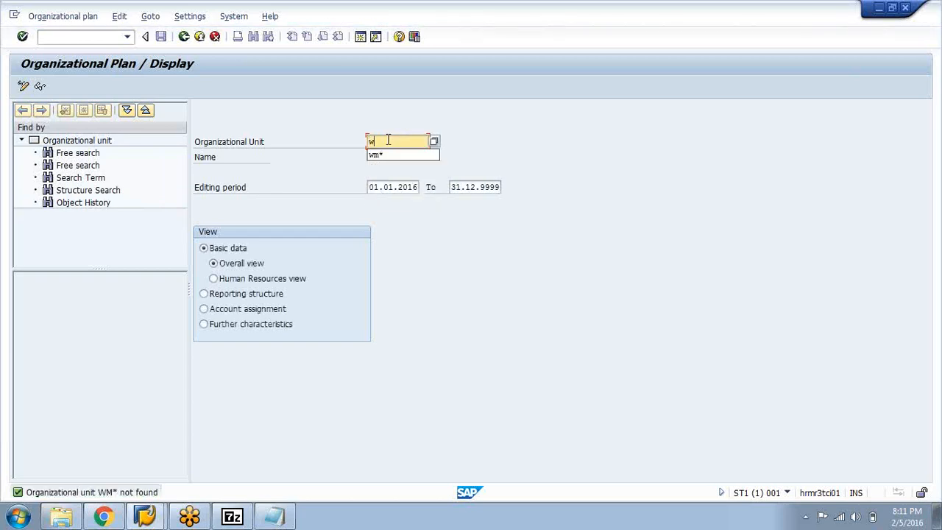
text(al)
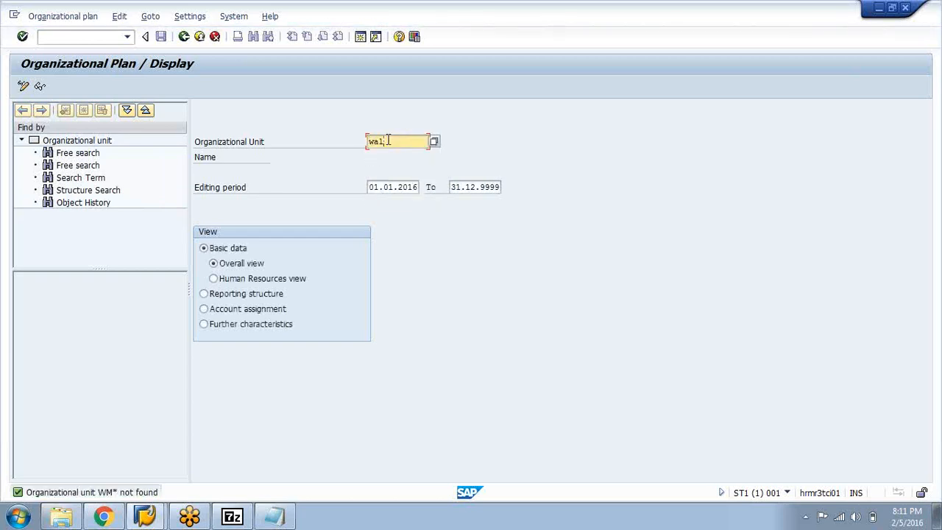
text(*)
key(Return)
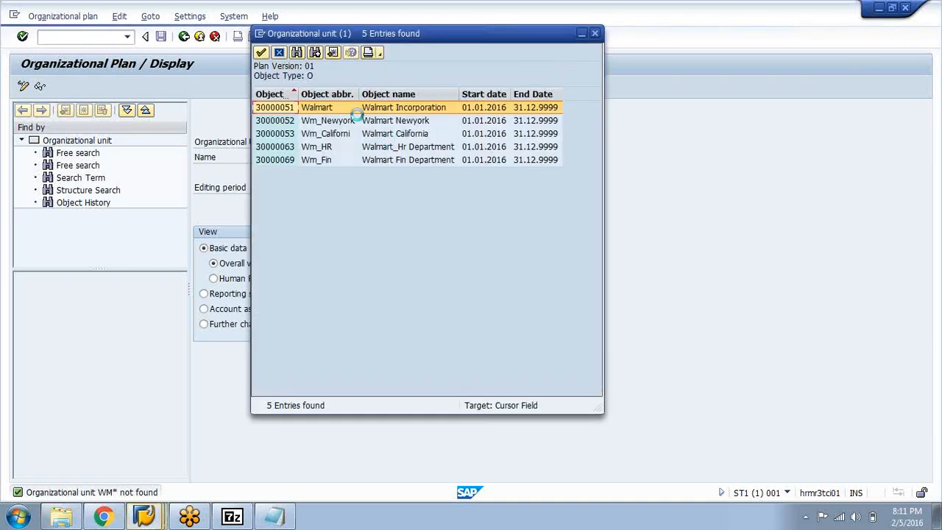
double_click(368, 109)
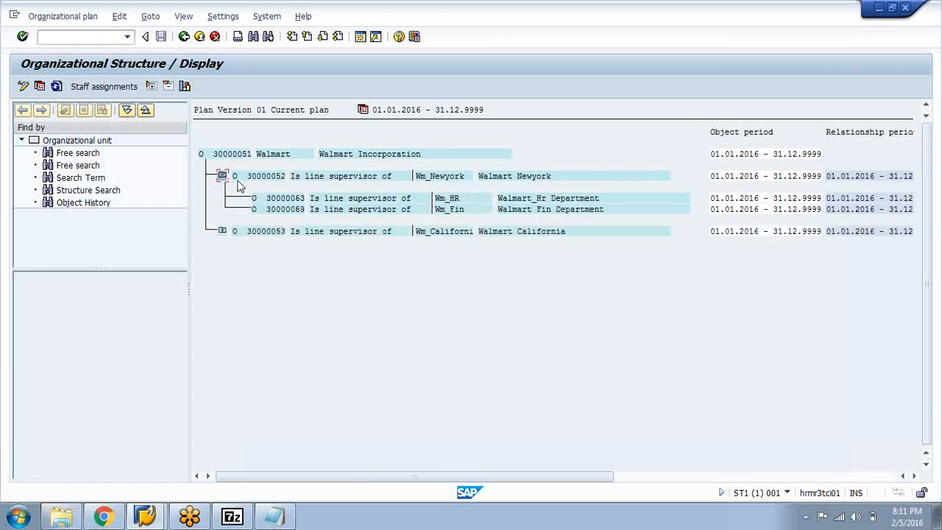
Display the staff assignments for Walmart Incorporation, expanding Walmart California and the Walmart_Hr Department under Walmart Newyork
click(245, 154)
click(96, 87)
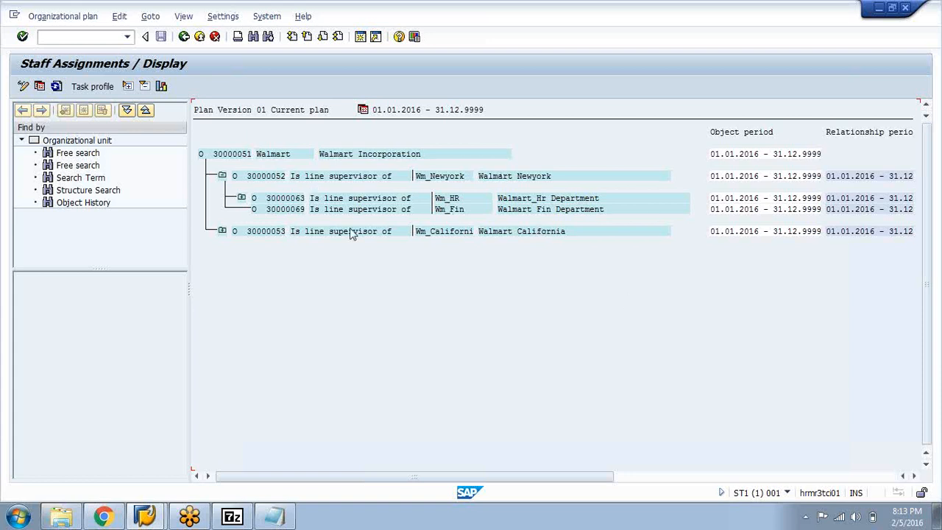
click(222, 230)
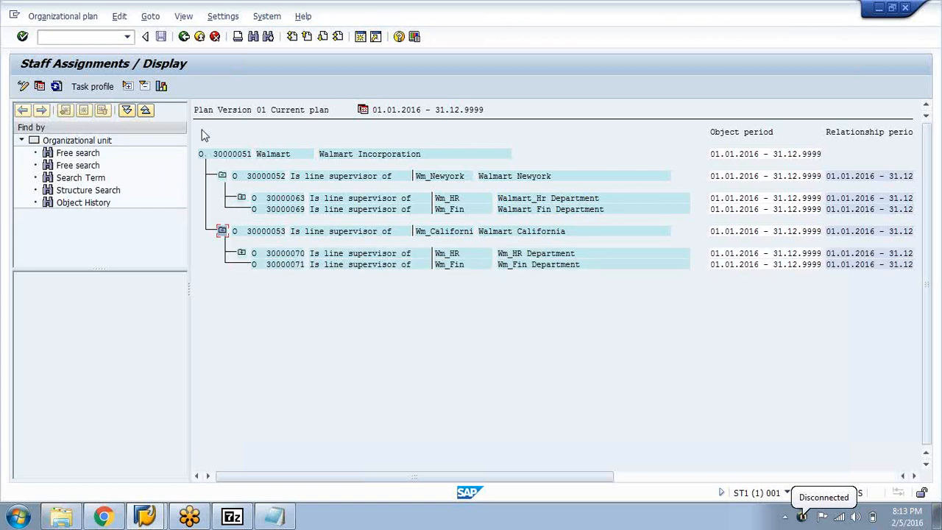
click(242, 197)
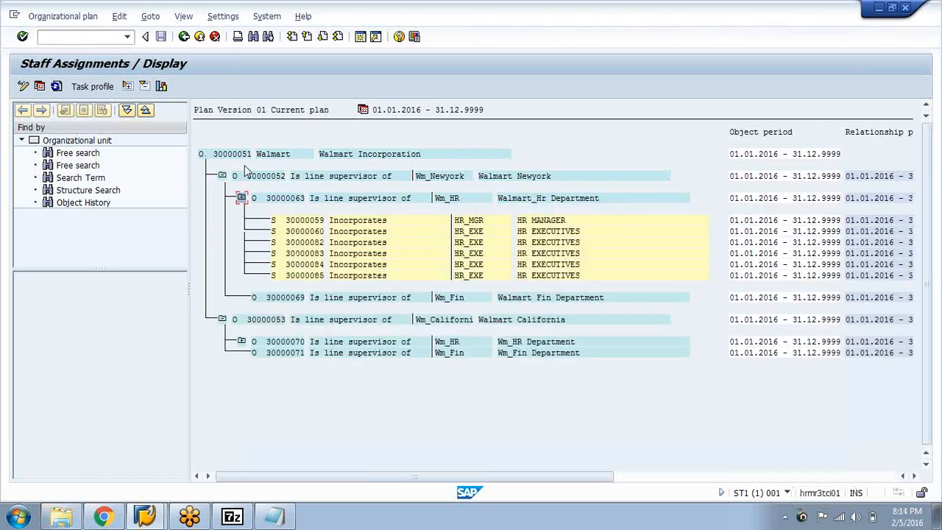
Switch to Gmail in Chrome, check the incoming chat conversation and close its window
click(118, 517)
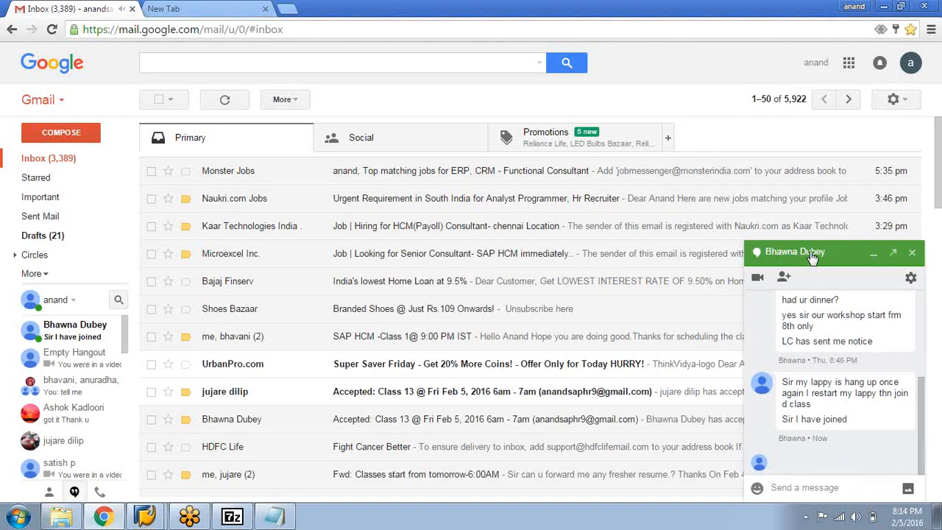
click(809, 254)
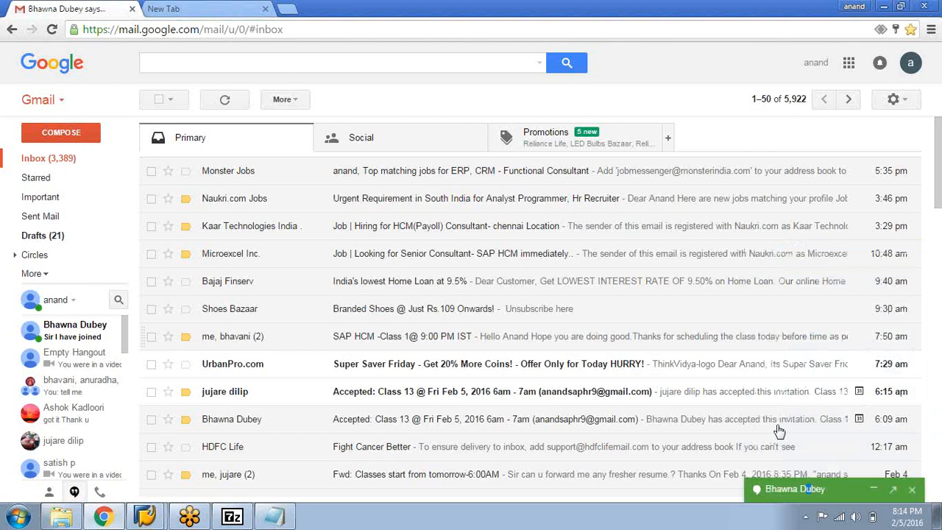
click(770, 504)
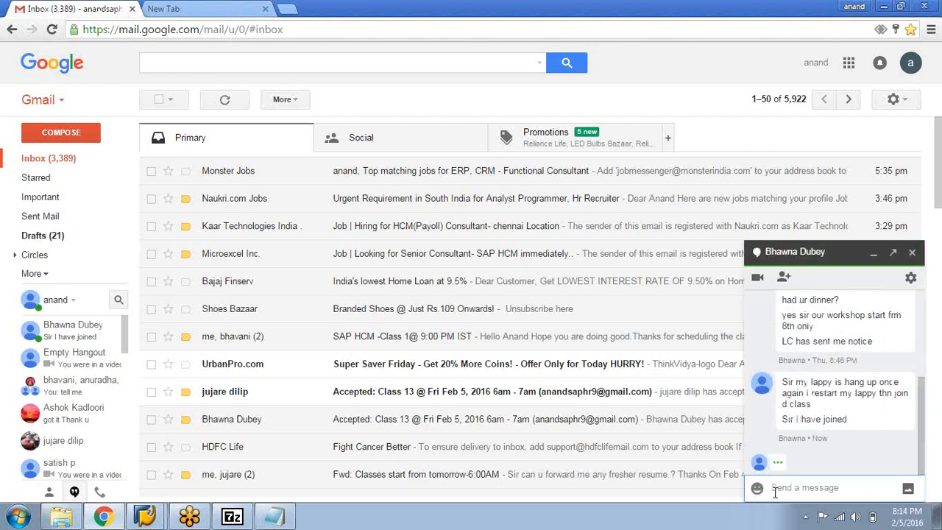
click(912, 252)
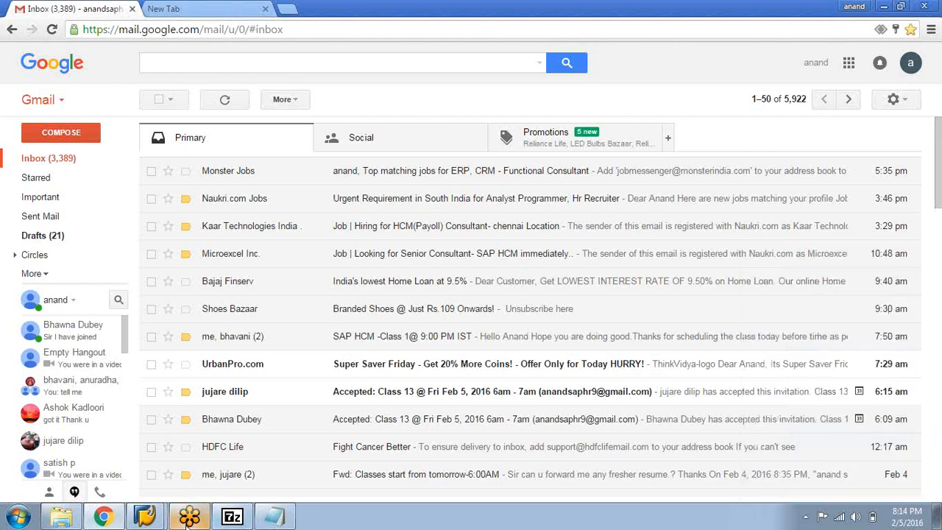
Return to the OM Session 1 notes in Notepad and review the infotype length and the 0000-9999 bifurcation range
click(233, 518)
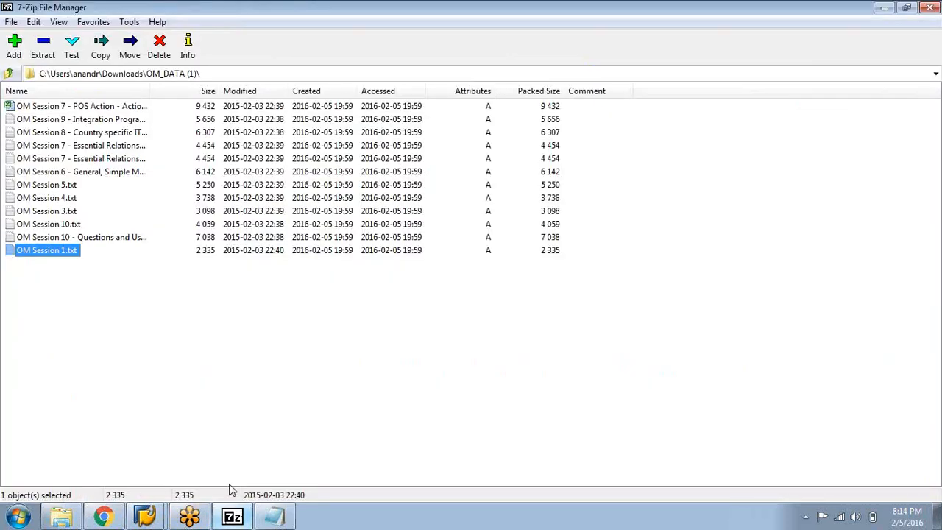
click(260, 519)
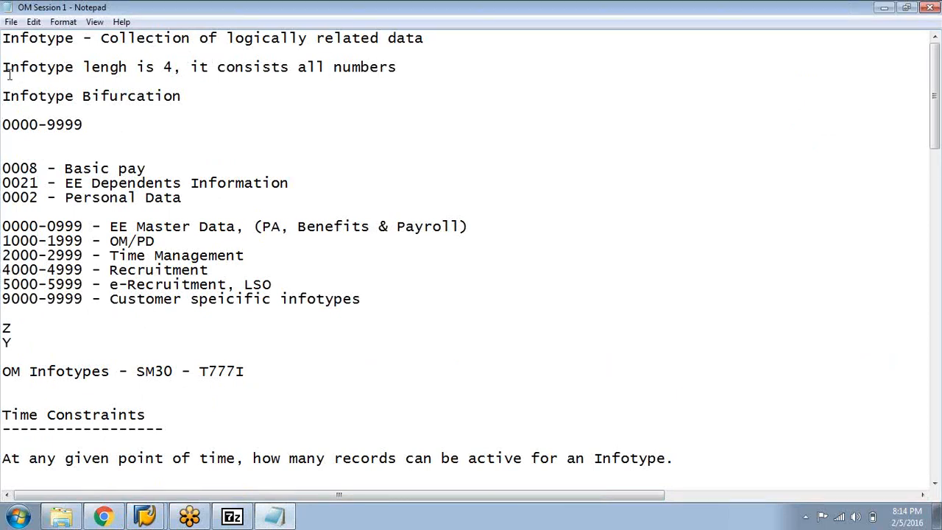
drag(138, 68, 30, 68)
click(399, 83)
click(76, 124)
mouse_move(3, 96)
mouse_down()
mouse_move(199, 99)
mouse_move(3, 96)
mouse_up()
click(212, 102)
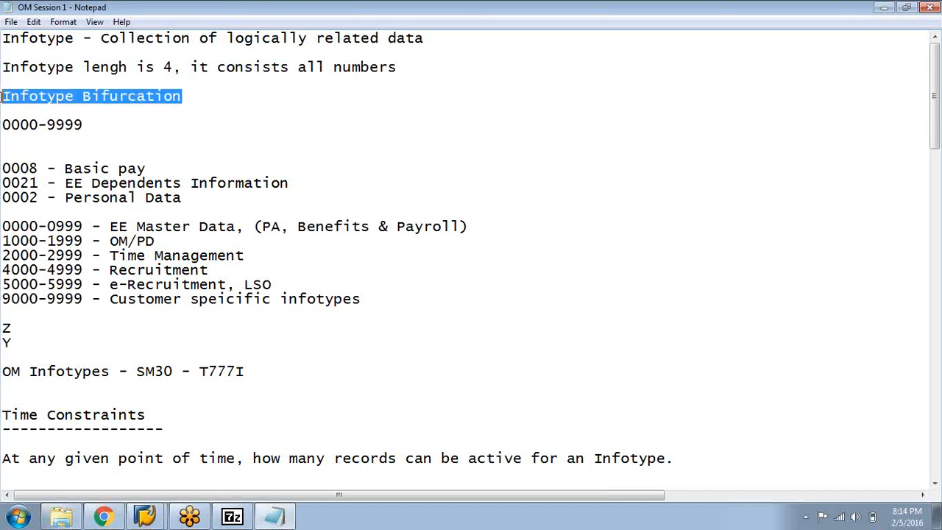
click(95, 126)
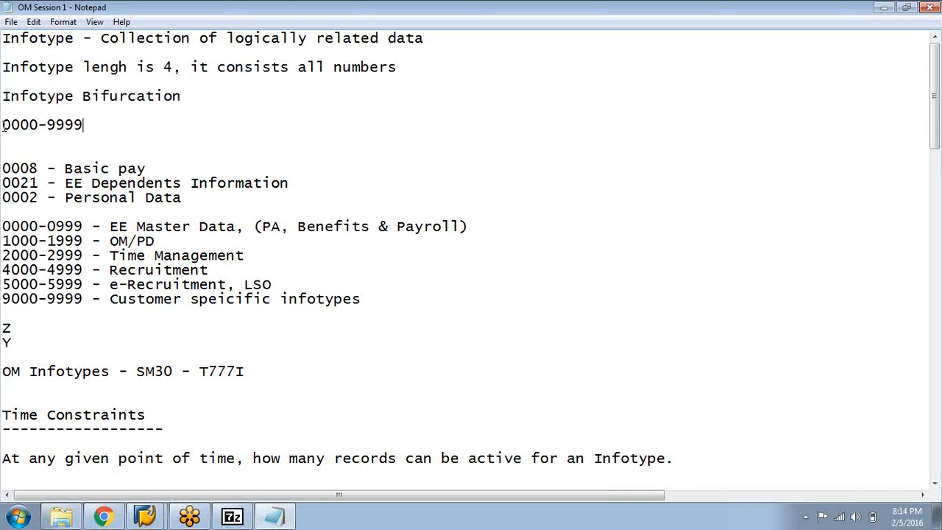
drag(3, 125, 91, 125)
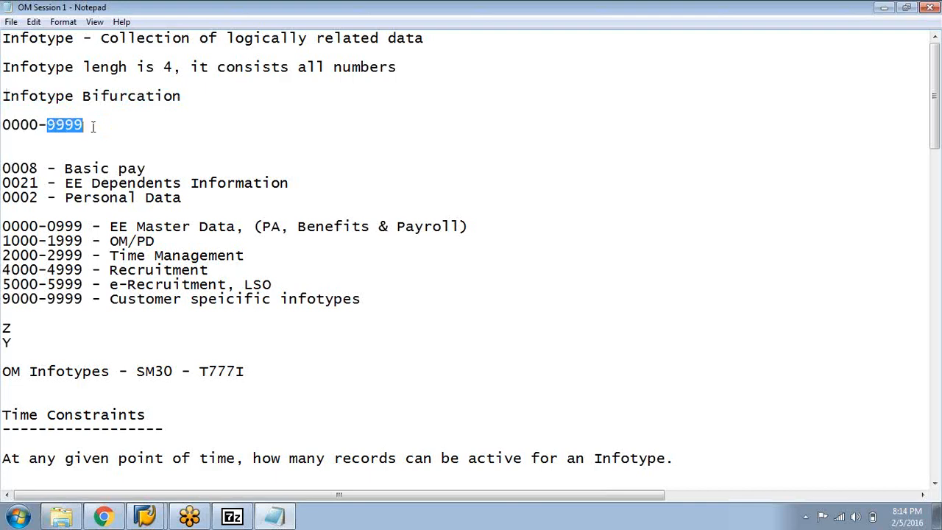
click(127, 138)
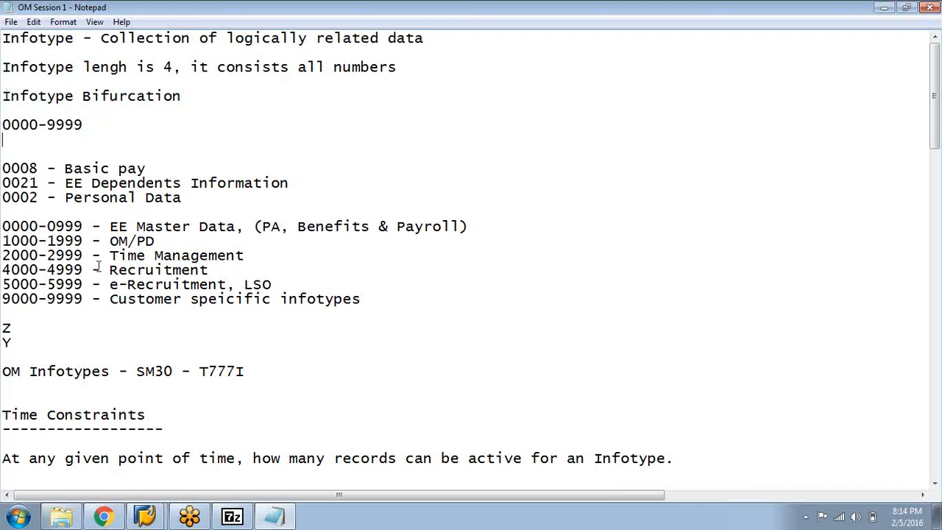
Examine the infotype number ranges in the notes, highlighting the 0000-0999 range for EE Master Data
scroll(99, 266, down, 2)
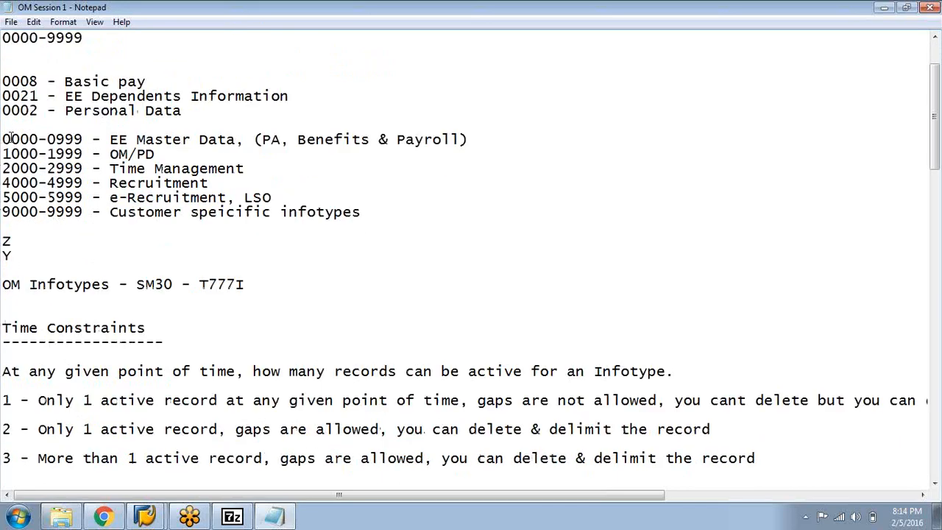
drag(3, 140, 85, 139)
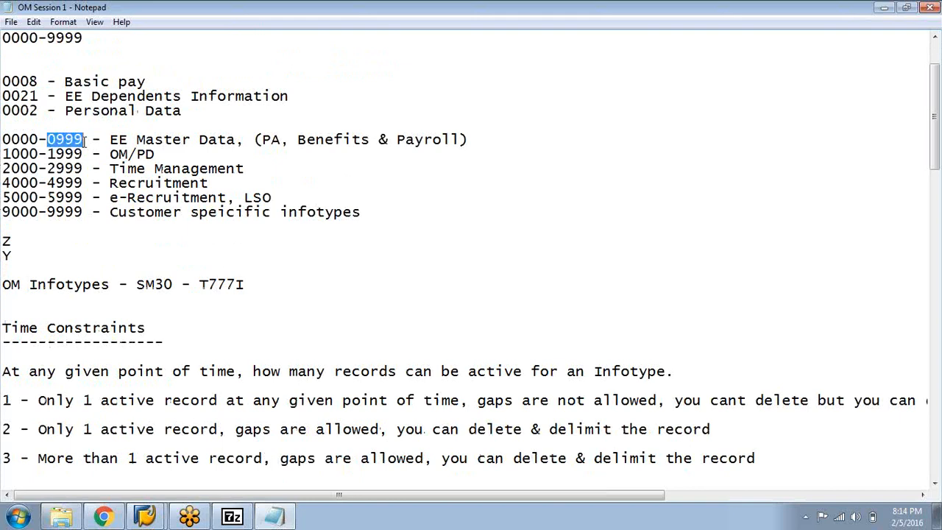
click(134, 143)
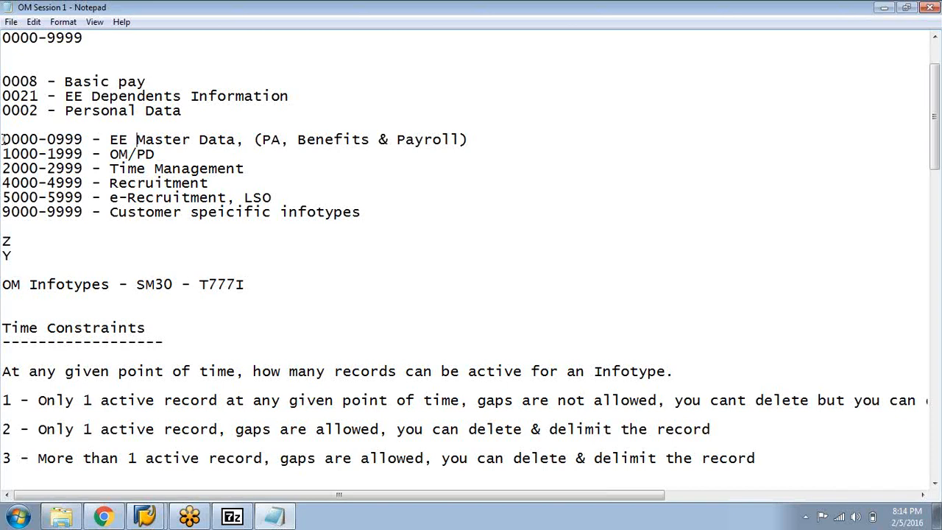
drag(3, 139, 38, 139)
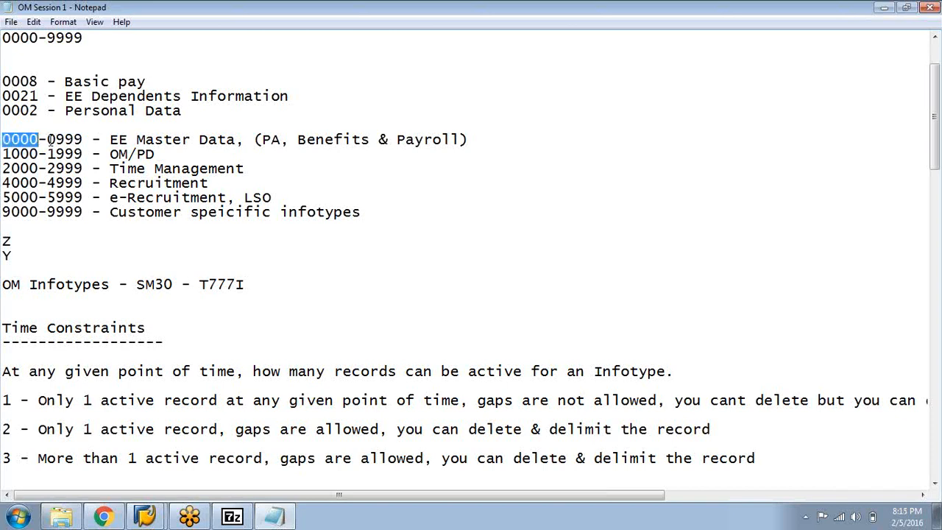
click(48, 139)
drag(50, 140, 433, 144)
click(138, 138)
click(105, 139)
click(248, 139)
click(425, 163)
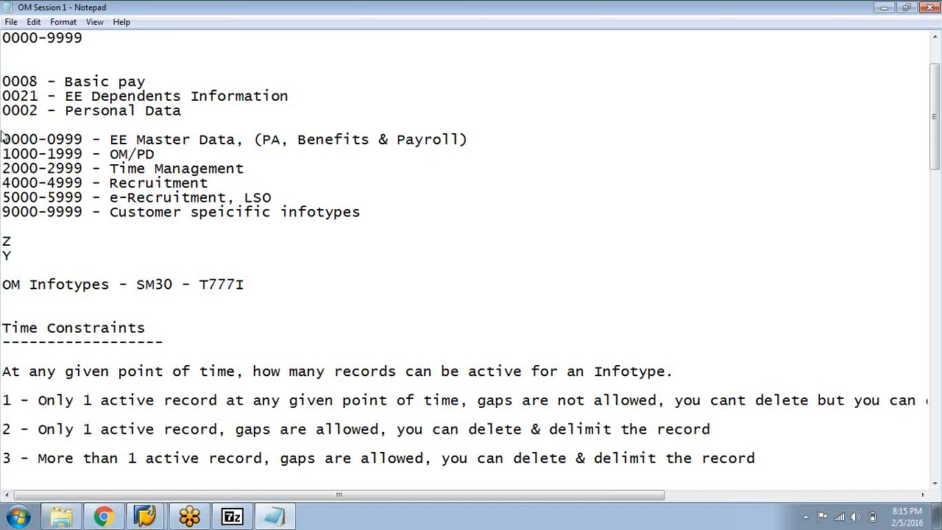
double_click(52, 139)
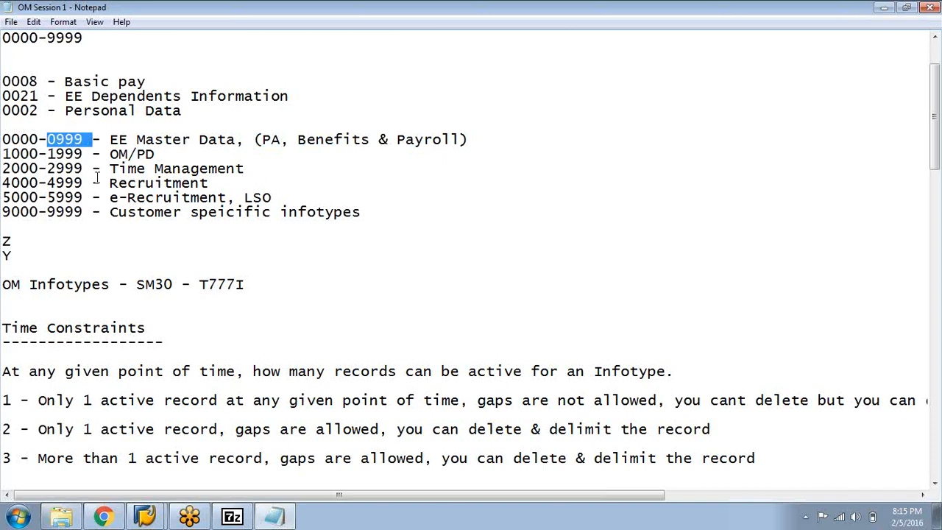
Highlight the 1000-1999 infotype range and its OM and PD labels in the notes
click(211, 243)
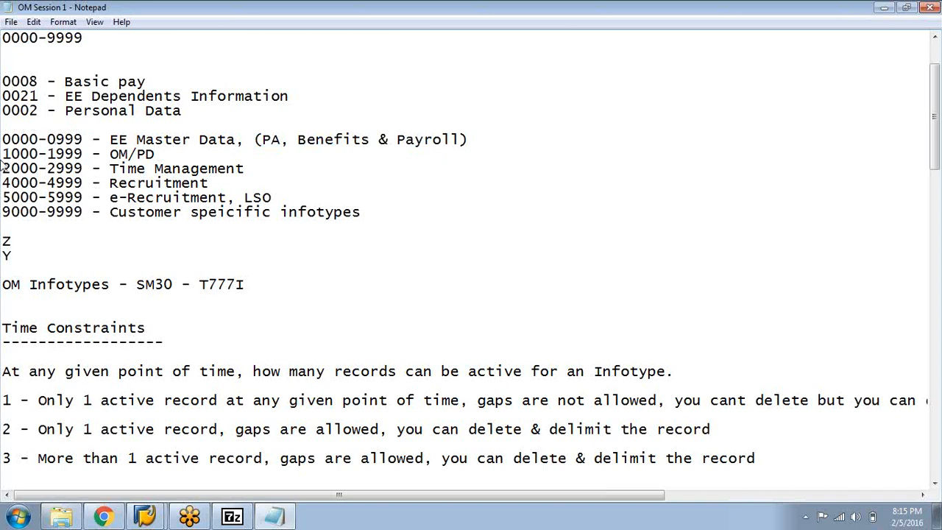
drag(46, 154, 94, 154)
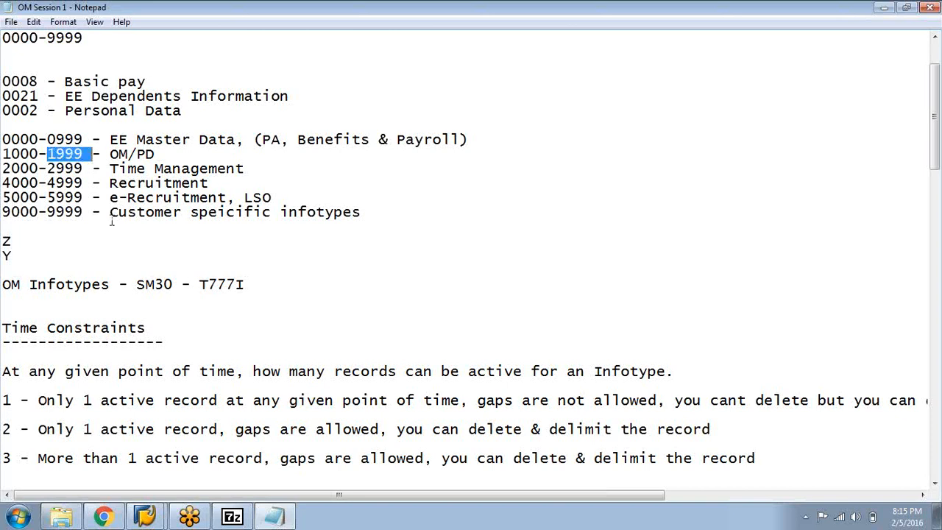
click(113, 221)
double_click(122, 154)
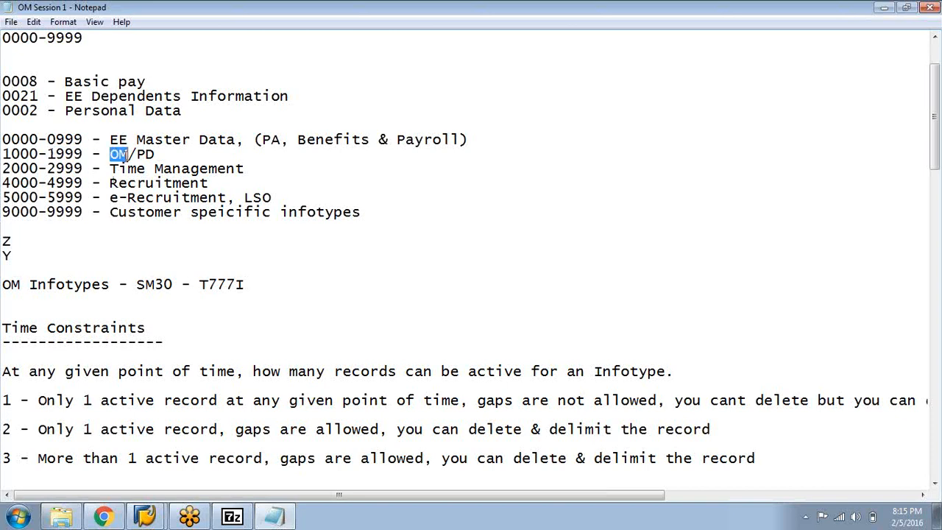
click(164, 155)
drag(165, 156, 138, 155)
click(173, 270)
Highlight the 2000-2999 infotype range for Time Management in the notes
drag(2, 169, 75, 168)
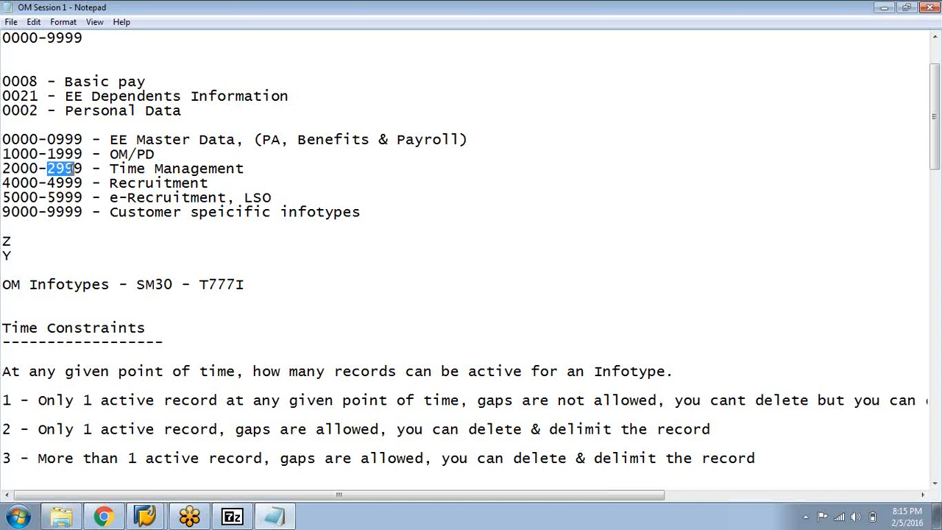
click(152, 168)
drag(209, 255, 33, 168)
click(111, 231)
Review the OM Infotypes line in the notes, highlighting table T777I, and return to the beginning of the notes
scroll(109, 233, down, 4)
scroll(109, 232, up, 3)
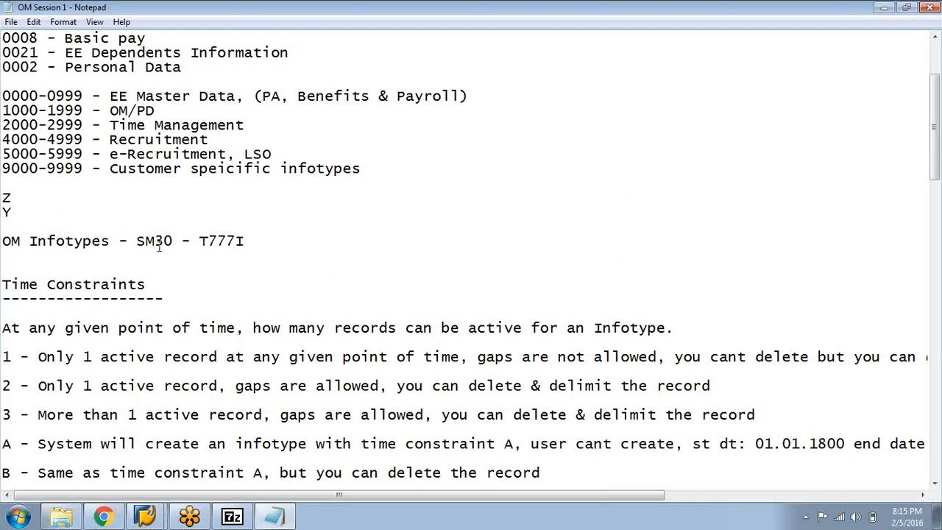
drag(200, 242, 261, 243)
click(278, 258)
scroll(226, 224, up, 3)
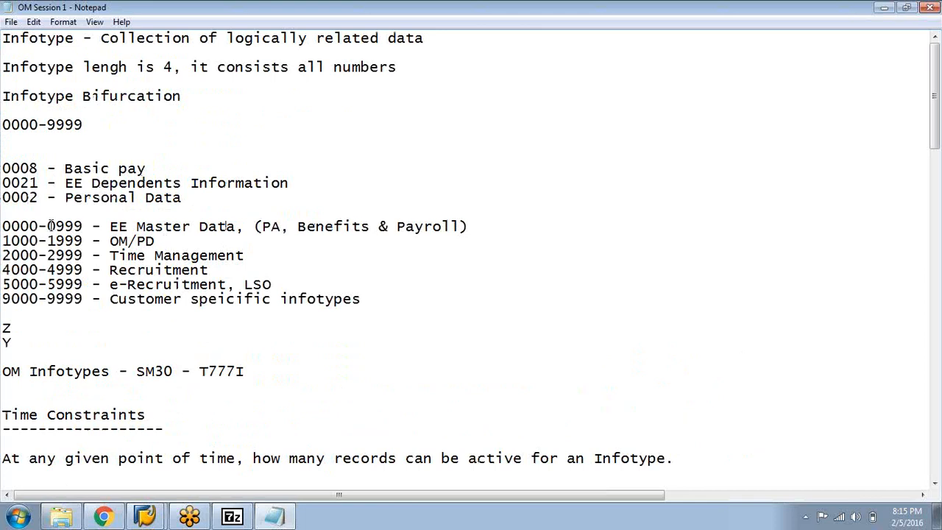
Switch to the SAP Easy Access session and start the Data Browser with transaction SE16
click(143, 510)
click(144, 485)
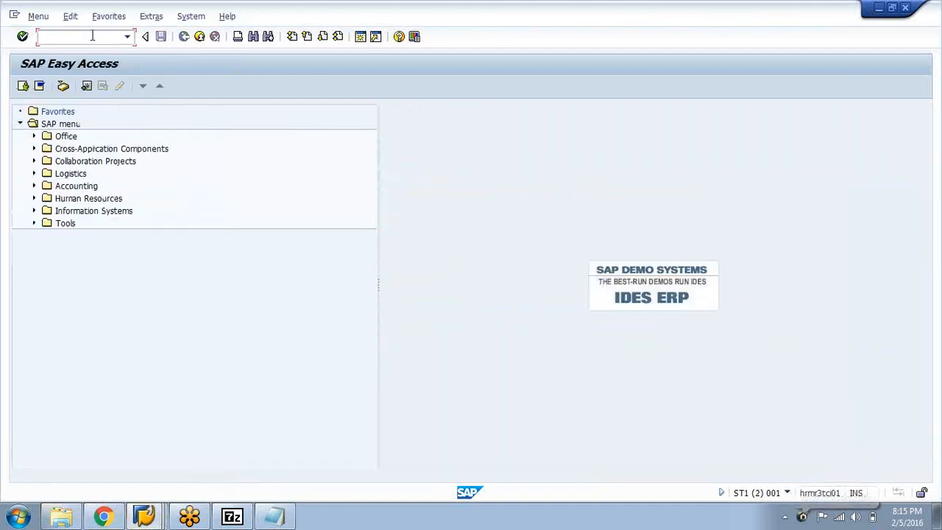
mouse_move(102, 516)
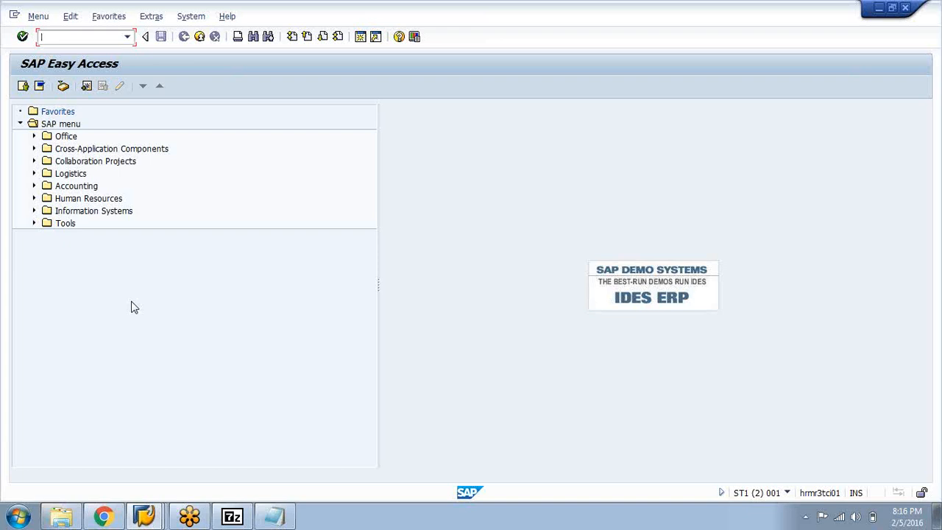
click(274, 517)
mouse_move(190, 517)
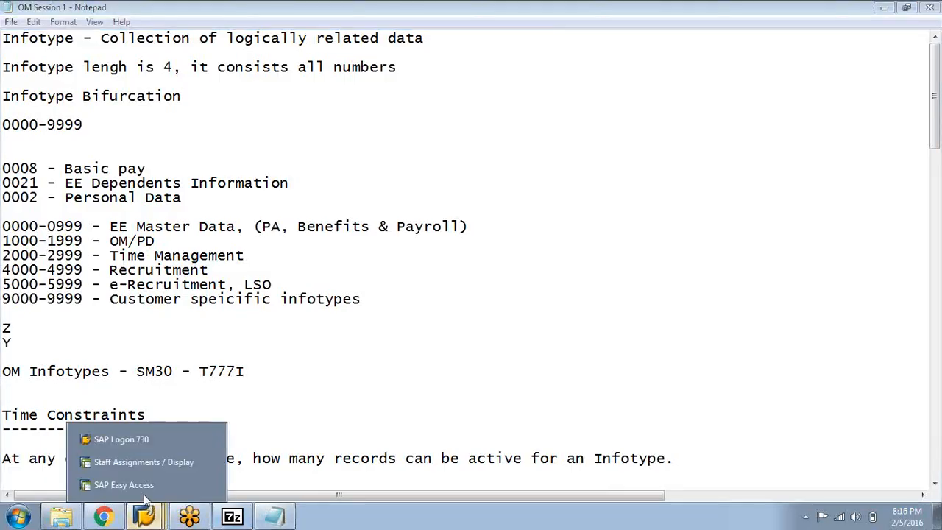
click(142, 483)
text(se16)
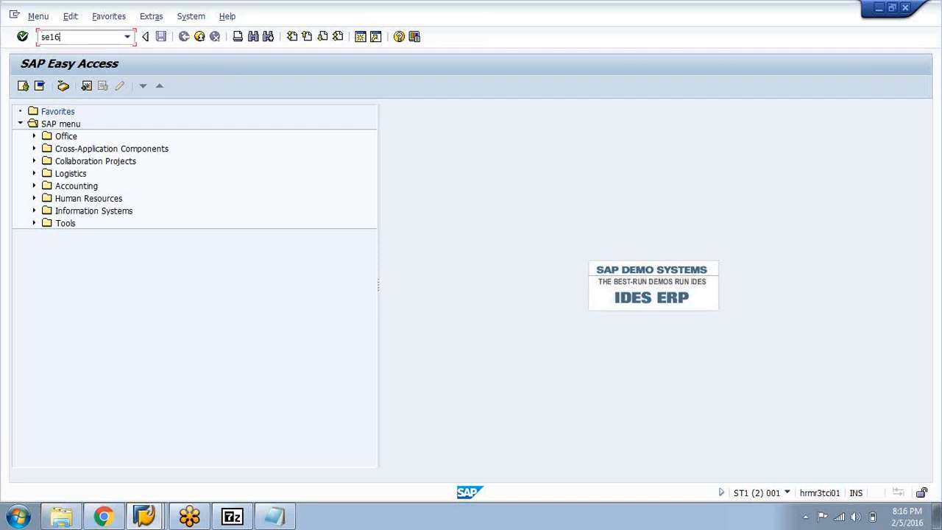
key(Return)
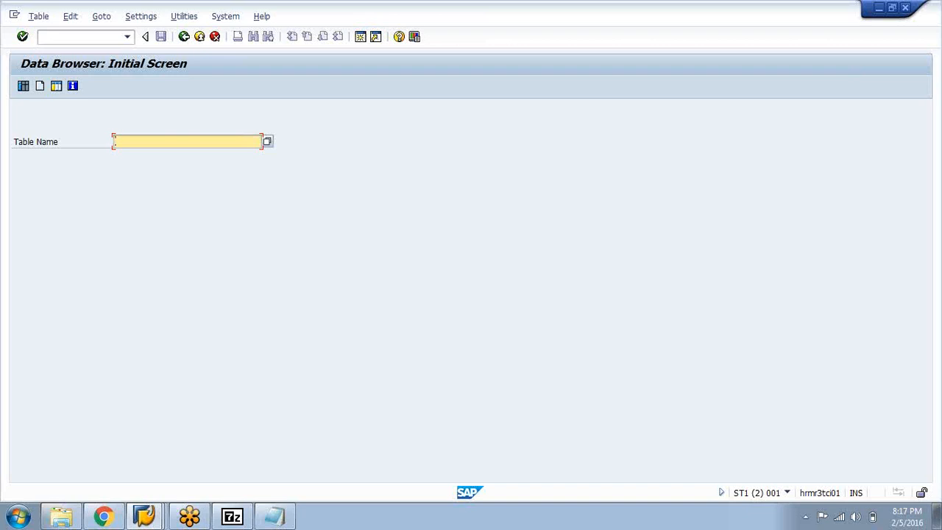
Open the selection screen for table HRP1000 in the Data Browser
text(P)
key(BackSpace)
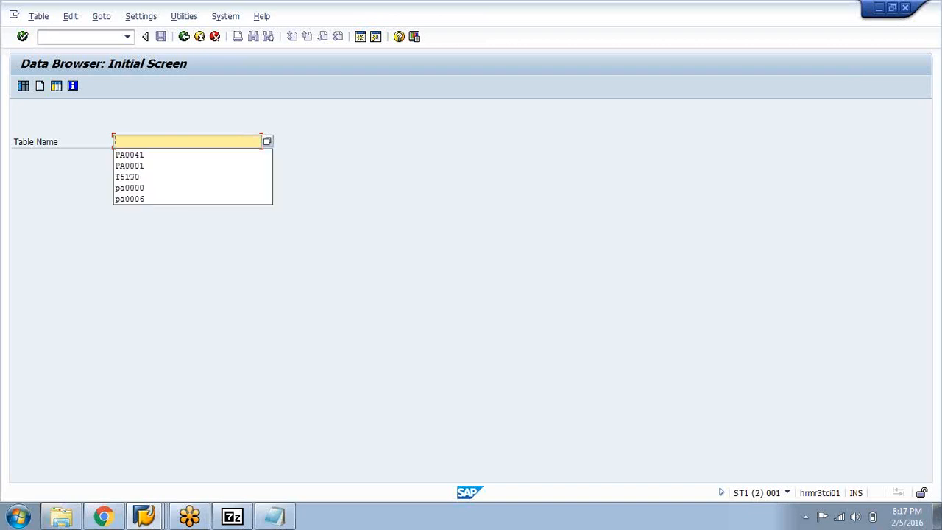
text(HRP)
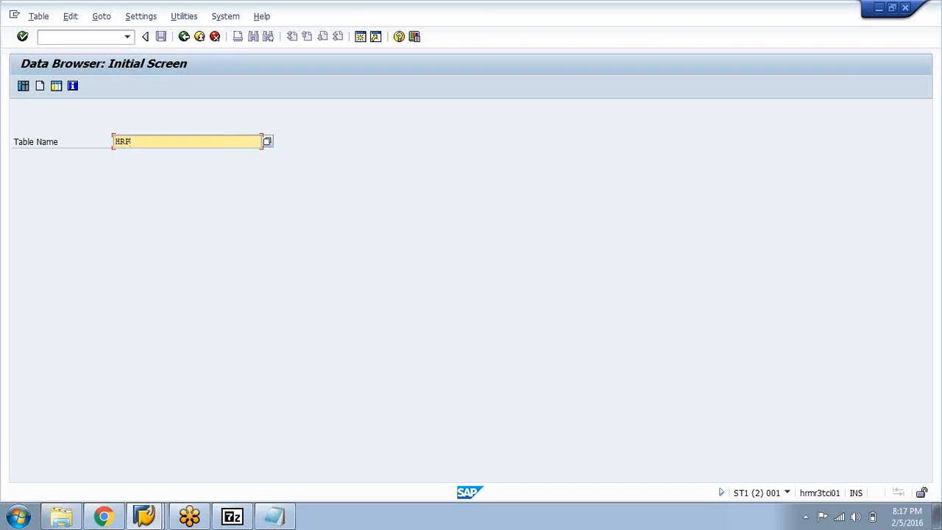
text(1000)
key(Return)
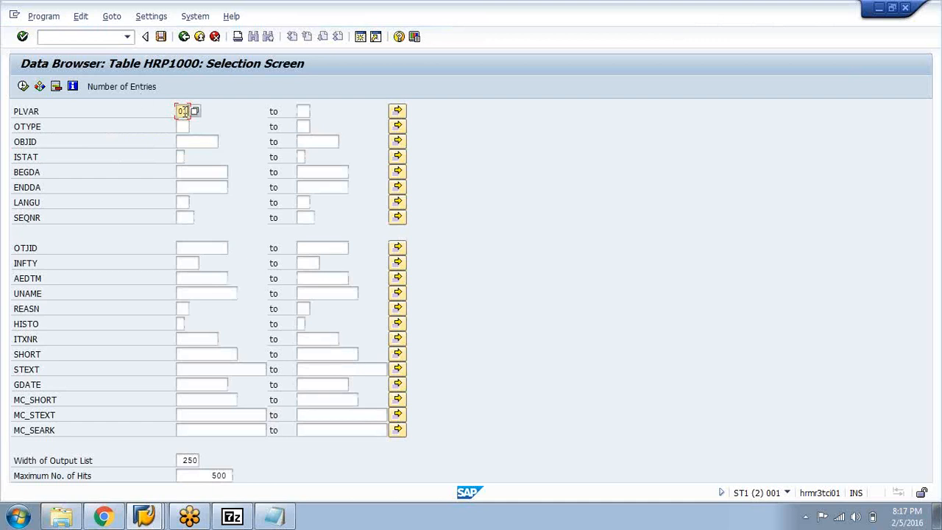
Restrict the HRP1000 selection to PLVAR 01 and OTYPE O
text(01)
click(35, 129)
drag(48, 131, 13, 129)
click(12, 128)
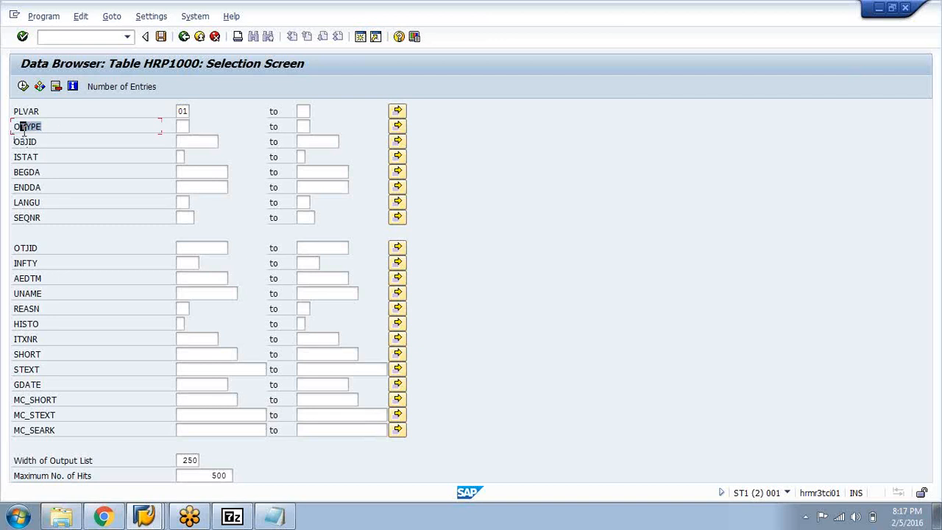
click(12, 129)
click(184, 127)
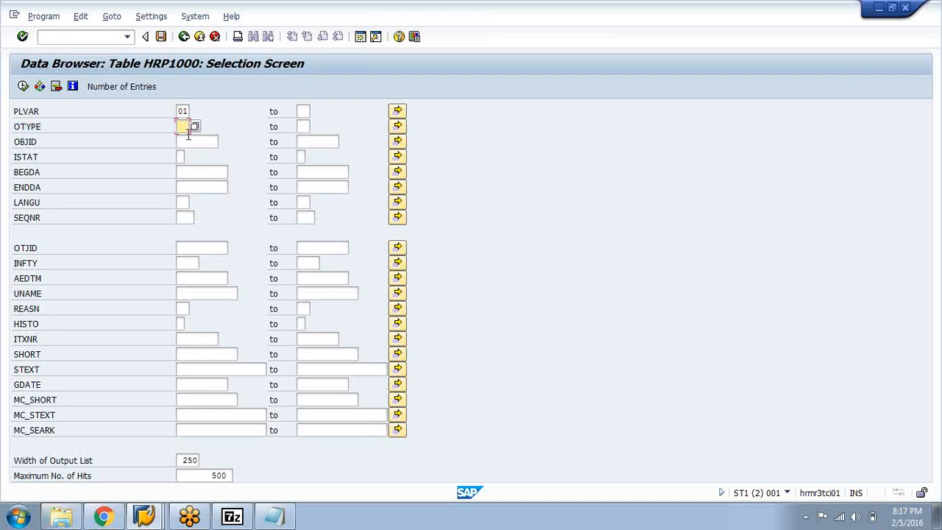
text(O)
double_click(188, 131)
click(190, 130)
text(PO)
drag(184, 127, 177, 126)
Point out the AEDTM label and enter 04.02.2016 as the AEDTM selection value
click(17, 279)
drag(46, 279, 12, 279)
click(14, 279)
click(49, 283)
click(16, 280)
click(15, 280)
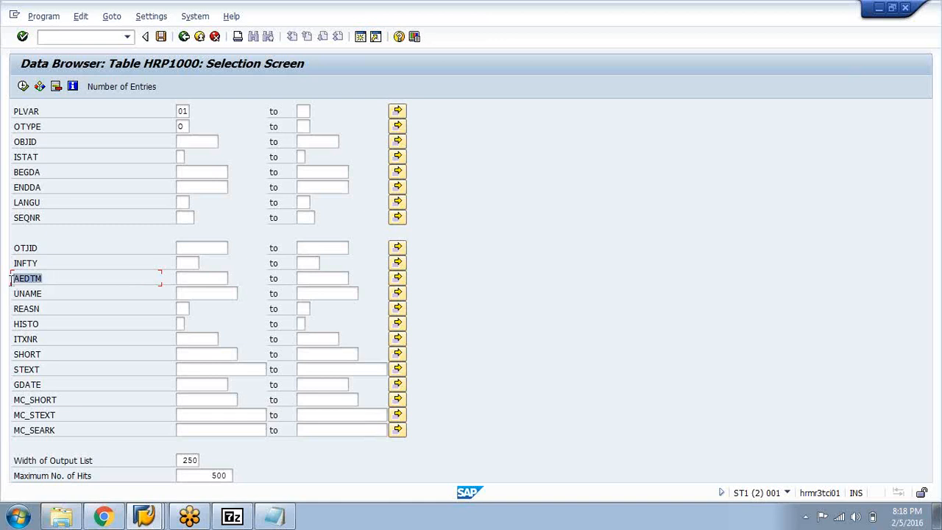
click(11, 280)
click(185, 280)
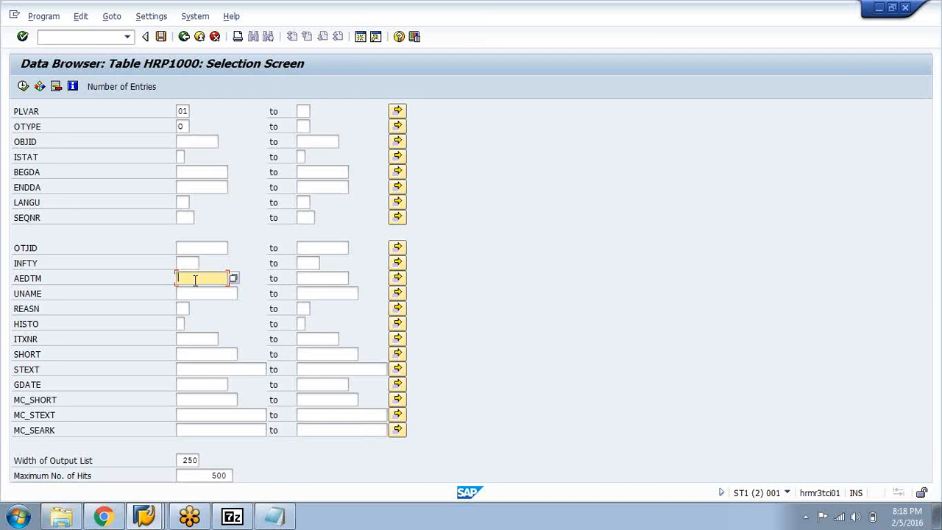
text(04.02.2016)
Try running the HRP1000 selection with AEDTM entered as 02/04/2016 and as 02.04.2016
double_click(196, 283)
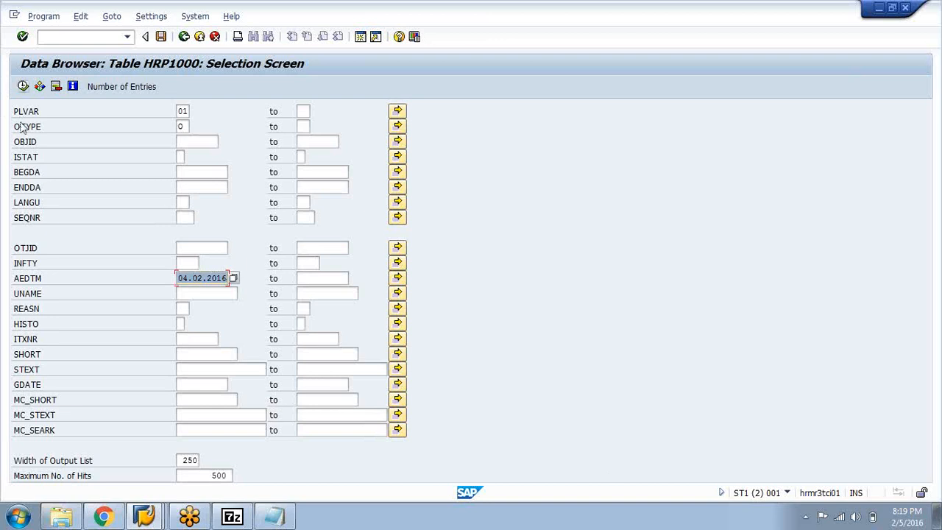
key(BackSpace)
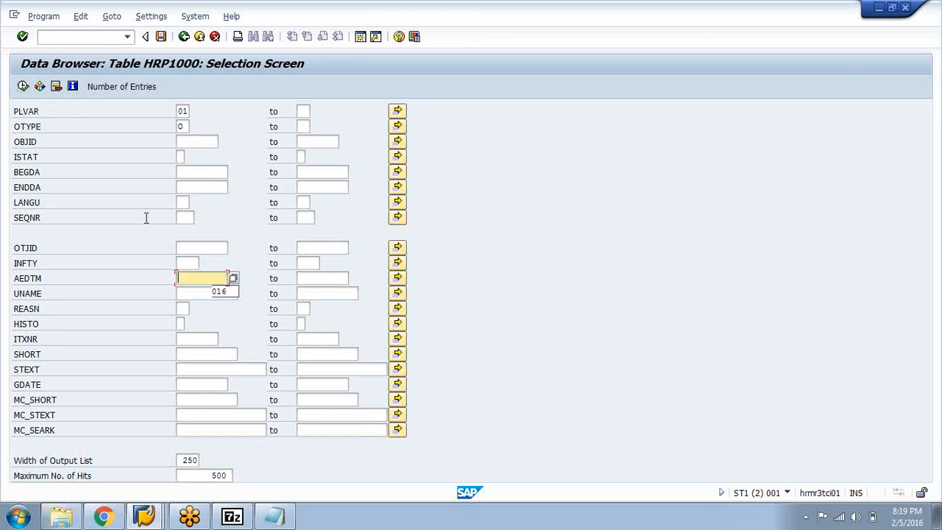
text(02/04/2016)
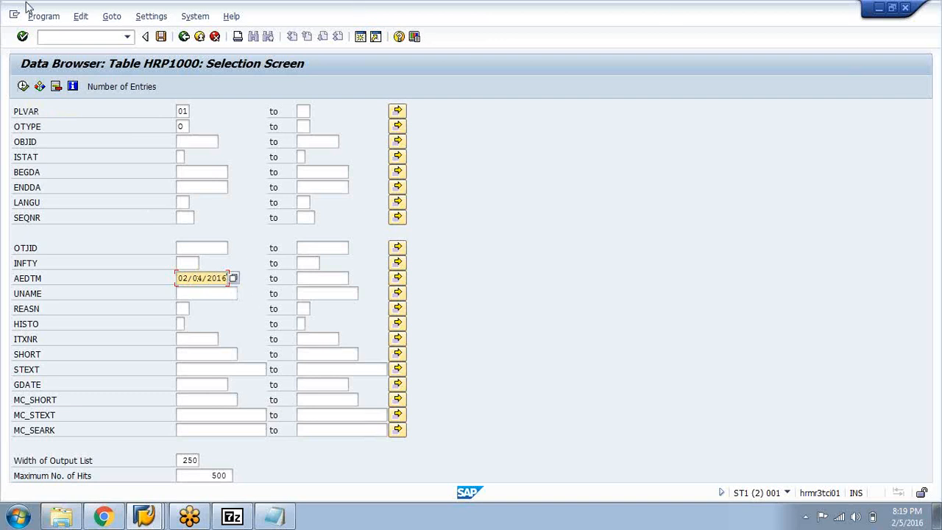
click(23, 87)
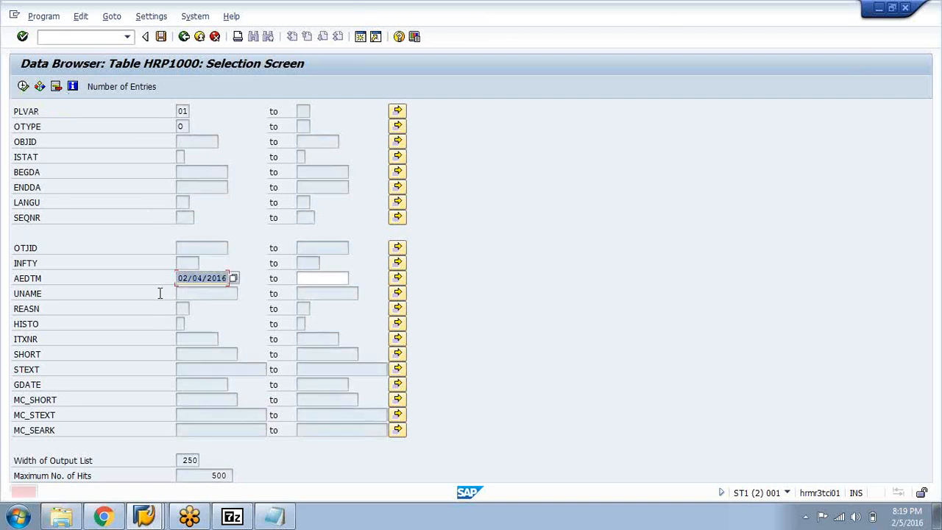
key(BackSpace)
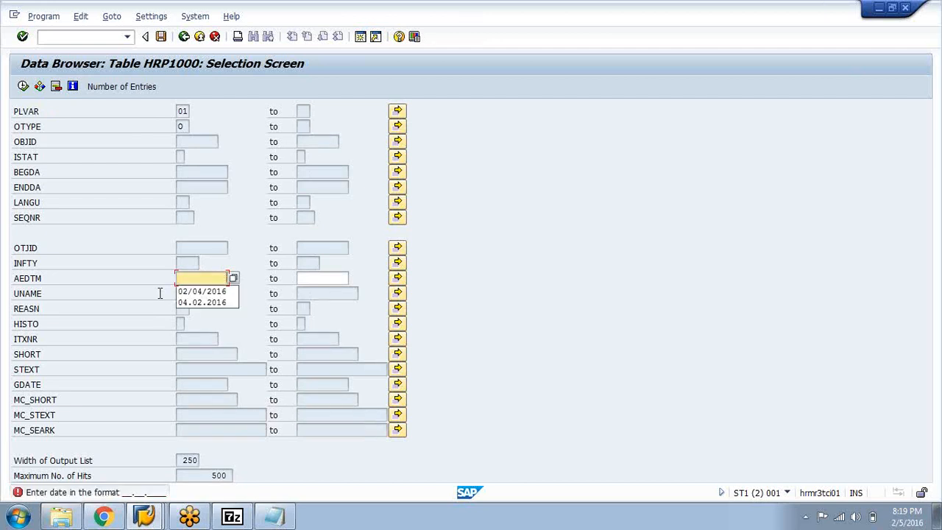
text(02.04.2016)
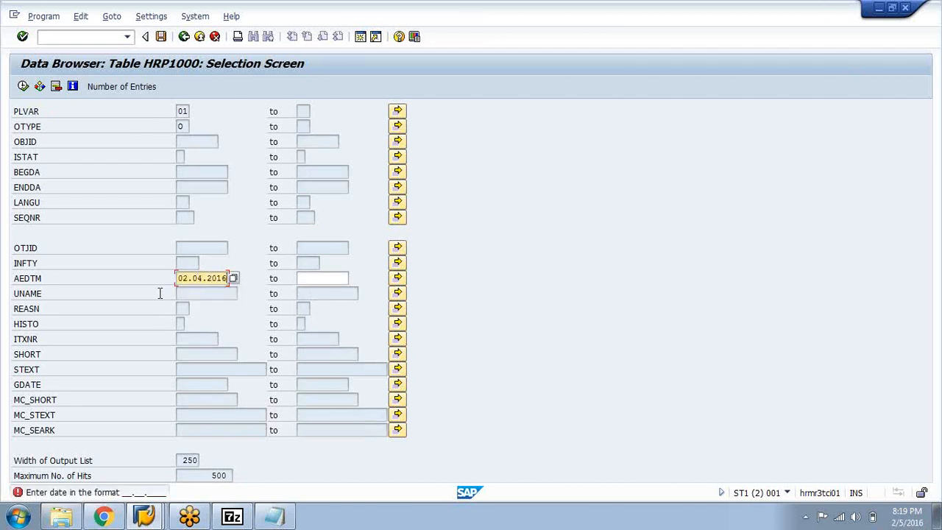
click(23, 87)
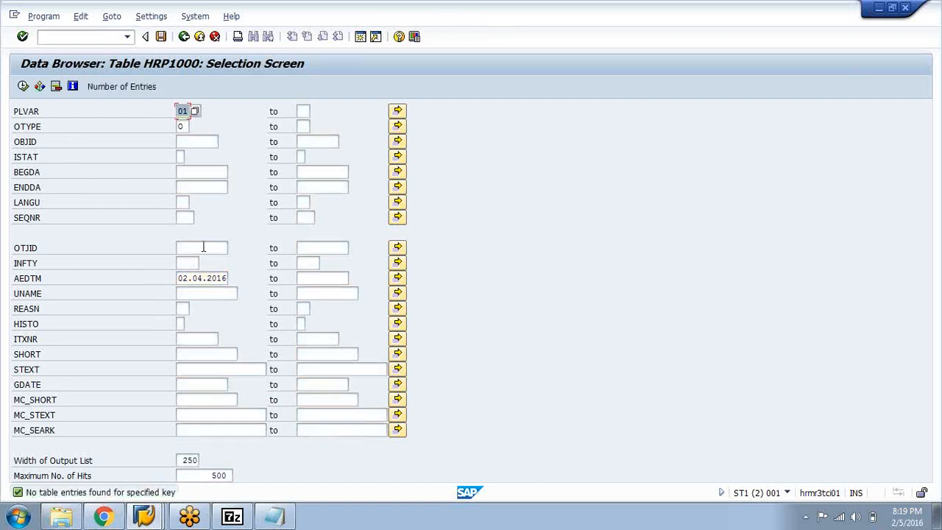
Set AEDTM back to 04.02.2016 and run the selection to list the matching HRP1000 entries
click(228, 280)
key(BackSpace)
key(BackSpace)
key(BackSpace)
key(BackSpace)
key(BackSpace)
key(BackSpace)
key(BackSpace)
key(BackSpace)
key(BackSpace)
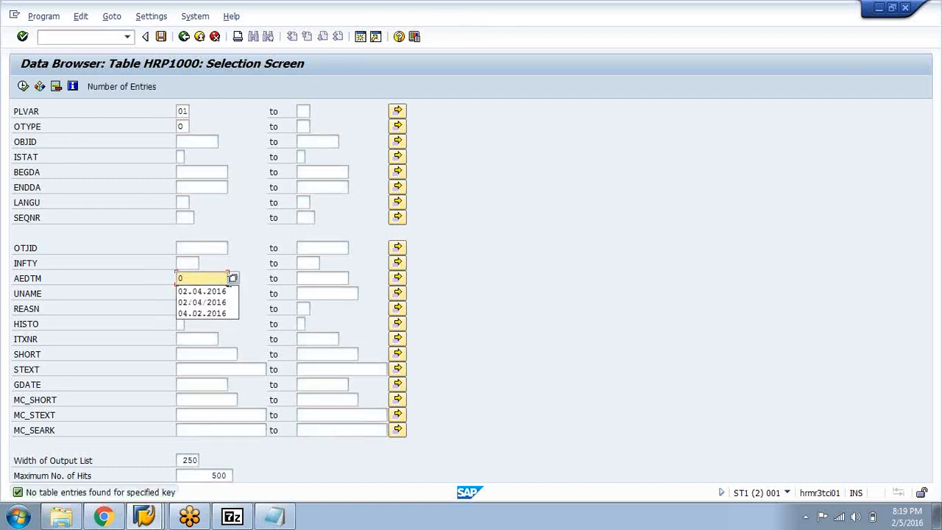
text(01)
key(BackSpace)
text(4)
key(F8)
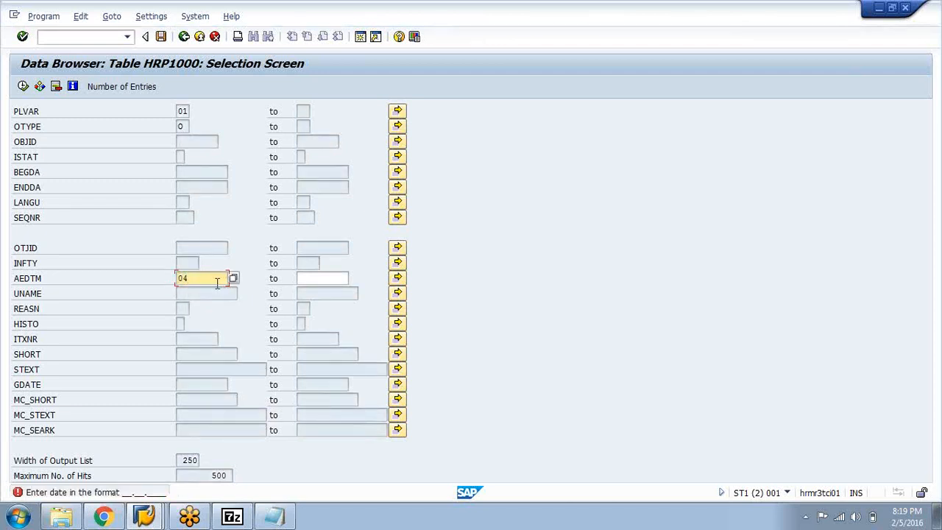
text(.02.2016)
click(23, 87)
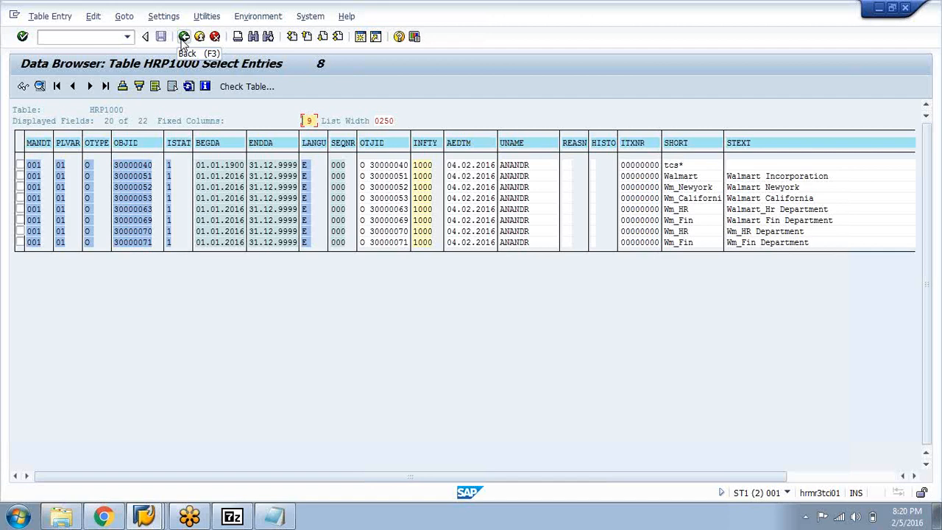
Go back to the HRP1000 selection screen and examine the AEDTM field by highlighting its label
click(184, 38)
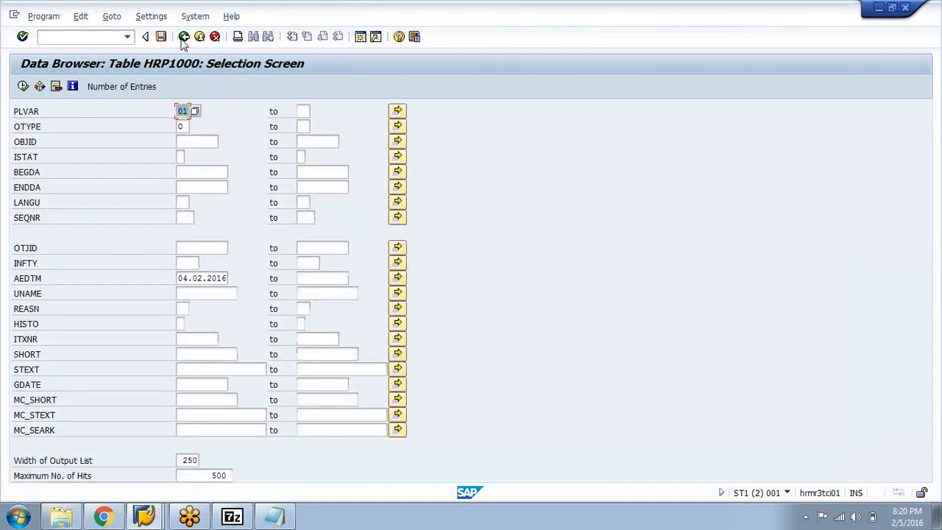
click(44, 280)
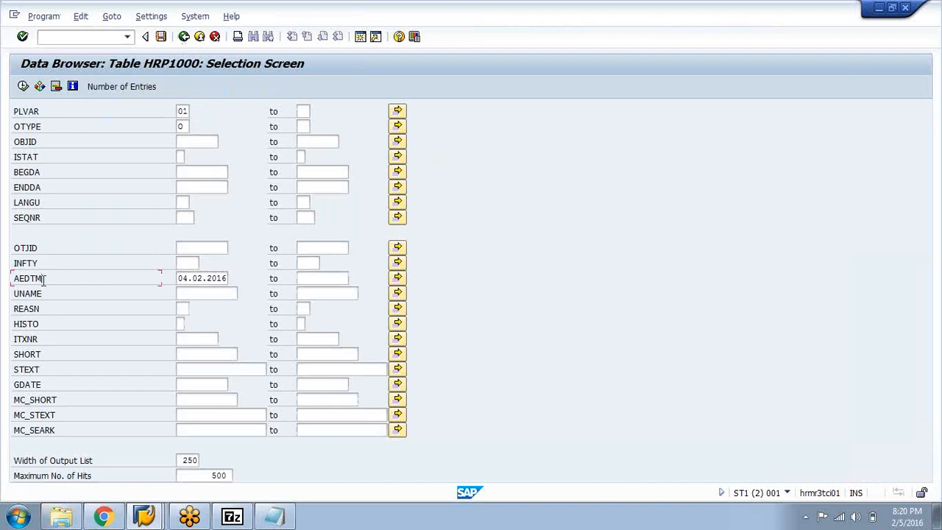
drag(44, 280, 11, 278)
click(13, 279)
drag(47, 279, 11, 283)
click(12, 281)
drag(49, 279, 12, 280)
click(14, 279)
click(47, 279)
click(15, 278)
mouse_move(59, 278)
mouse_down()
mouse_move(13, 281)
mouse_move(50, 280)
mouse_up()
click(13, 280)
Run the HRP1000 selection again and highlight the object IDs and object types in the listed entries
click(23, 87)
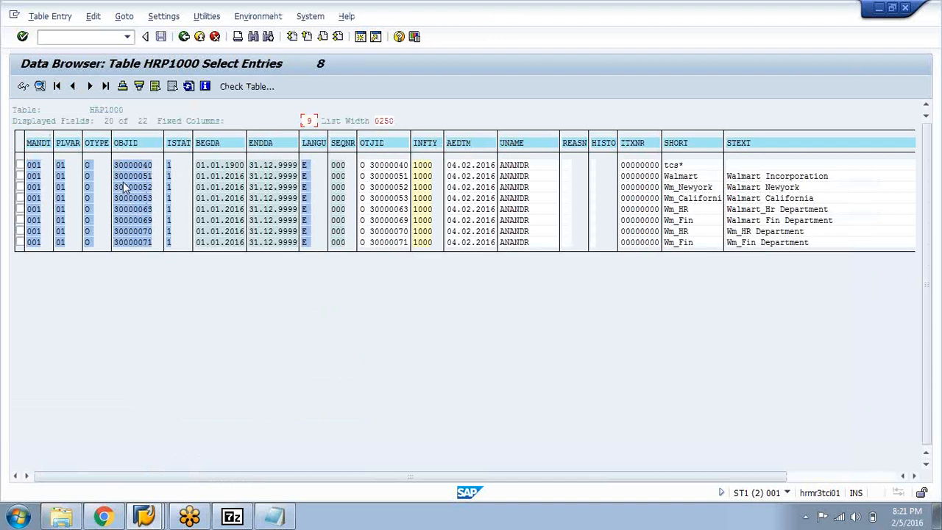
drag(151, 165, 159, 246)
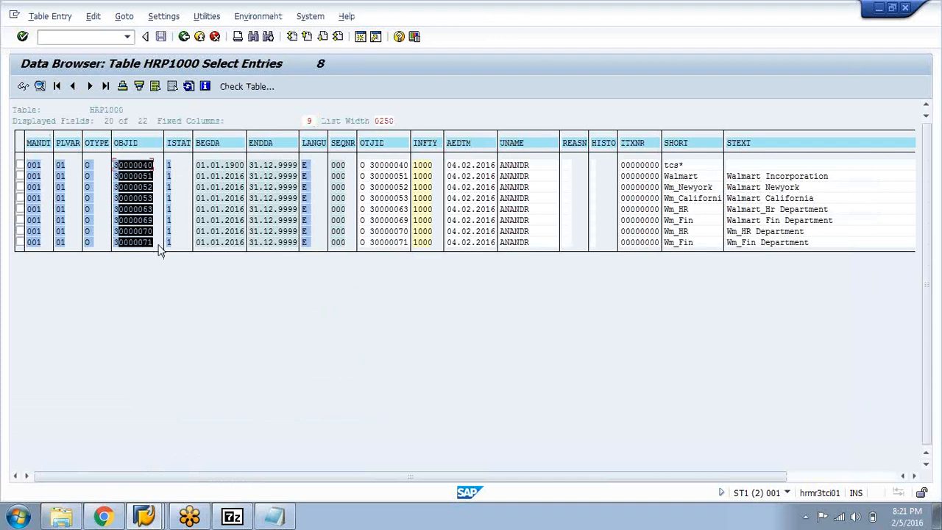
drag(88, 165, 91, 241)
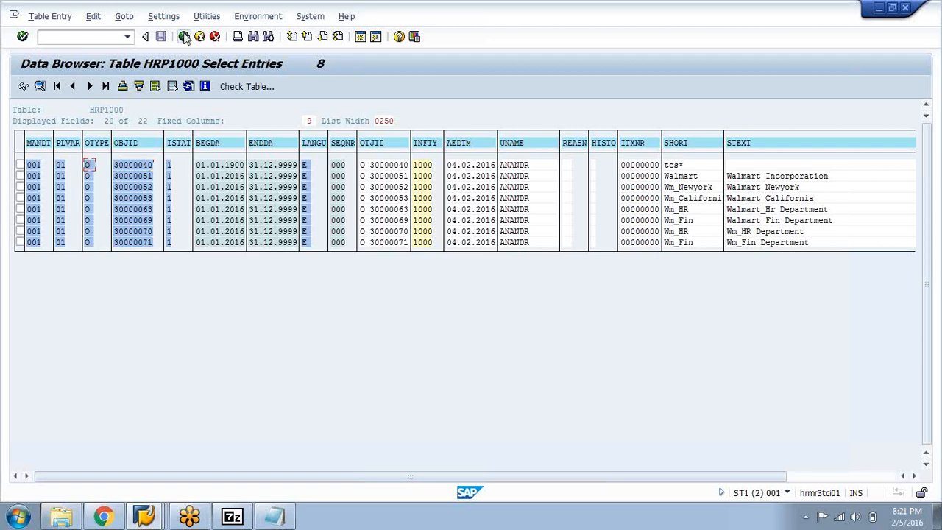
Return to the HRP1000 selection screen and clear the OTYPE value so the selection covers all object types
click(184, 37)
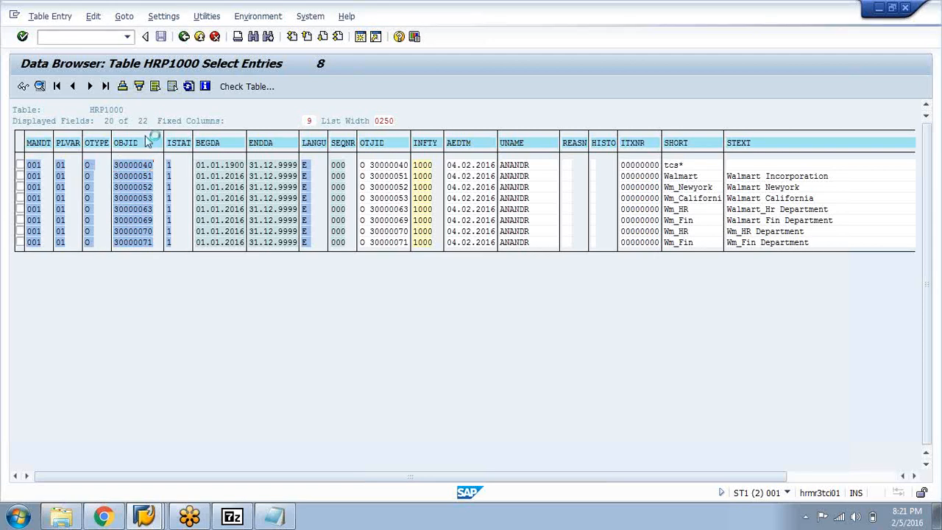
click(184, 127)
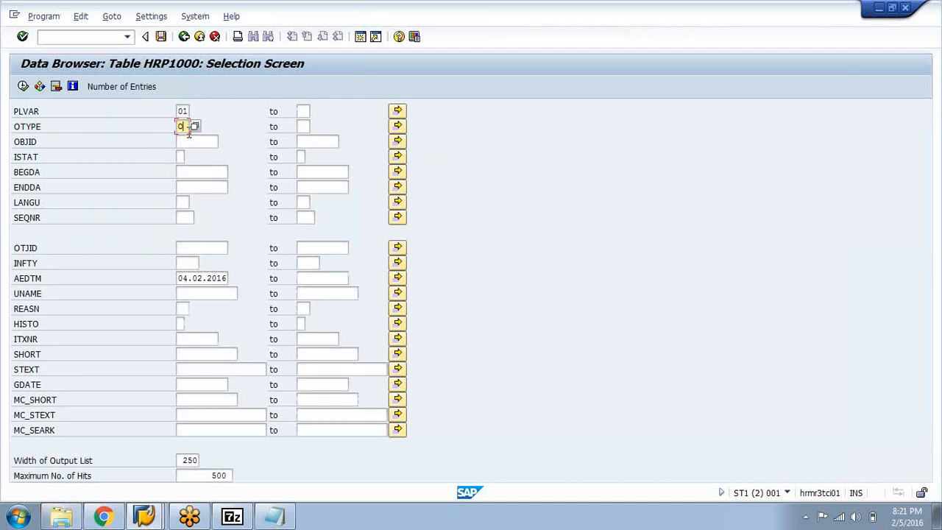
key(BackSpace)
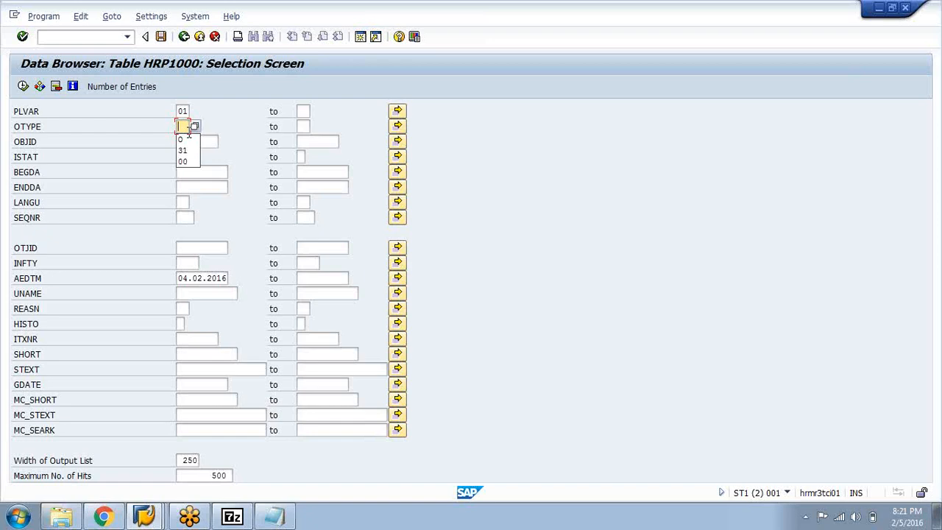
Switch to the Staff Assignments session and go through the position IDs listed under the Walmart_Hr Department
click(145, 516)
click(110, 463)
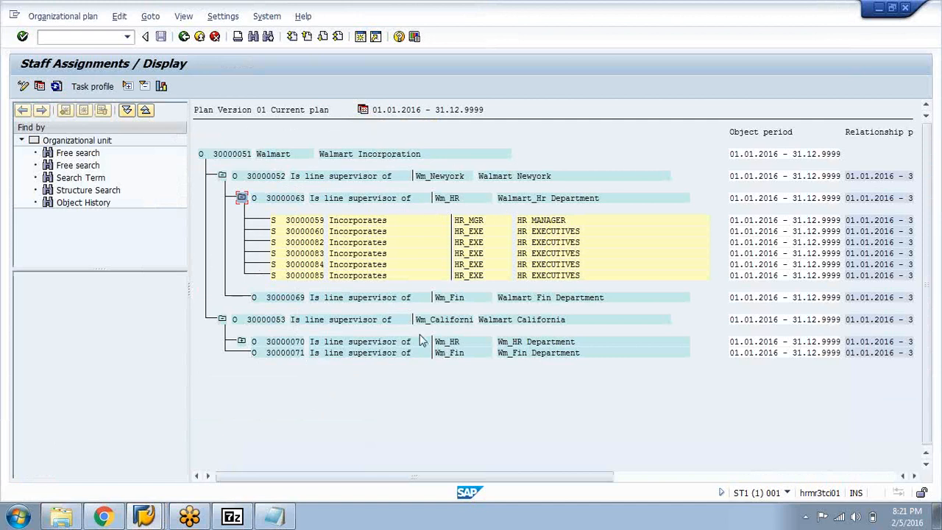
click(321, 221)
click(313, 232)
click(312, 242)
click(317, 253)
click(320, 275)
click(318, 264)
click(317, 254)
click(317, 243)
click(311, 220)
click(319, 267)
Run the HRP1000 selection in the Data Browser session without an object type and highlight the table name in the list
mouse_move(144, 516)
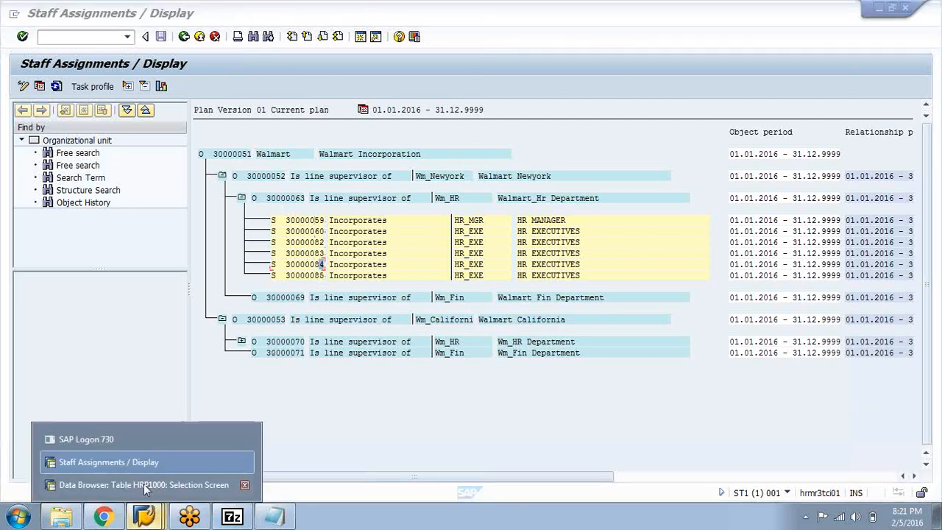
click(143, 484)
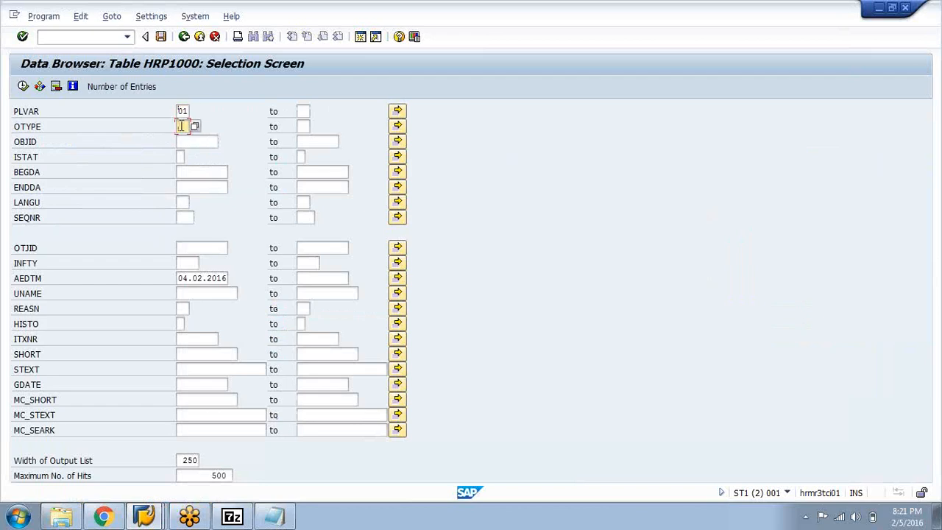
click(23, 86)
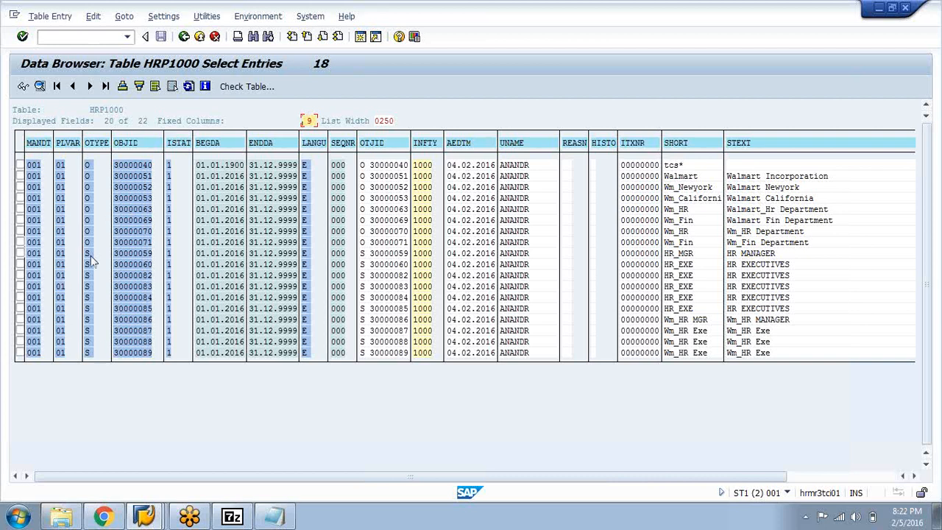
drag(83, 110, 150, 120)
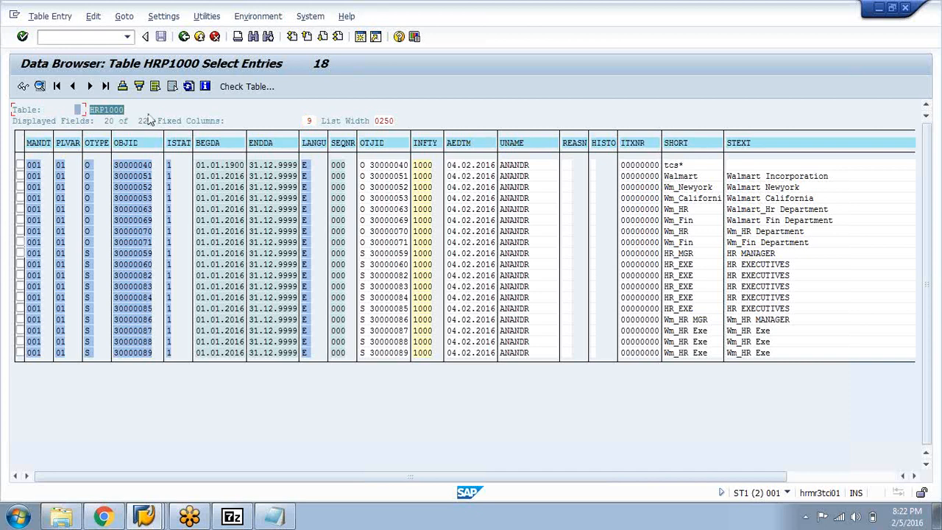
Go back to the HRP1000 selection screen, list the entries of all object types again, and leave the list
click(184, 37)
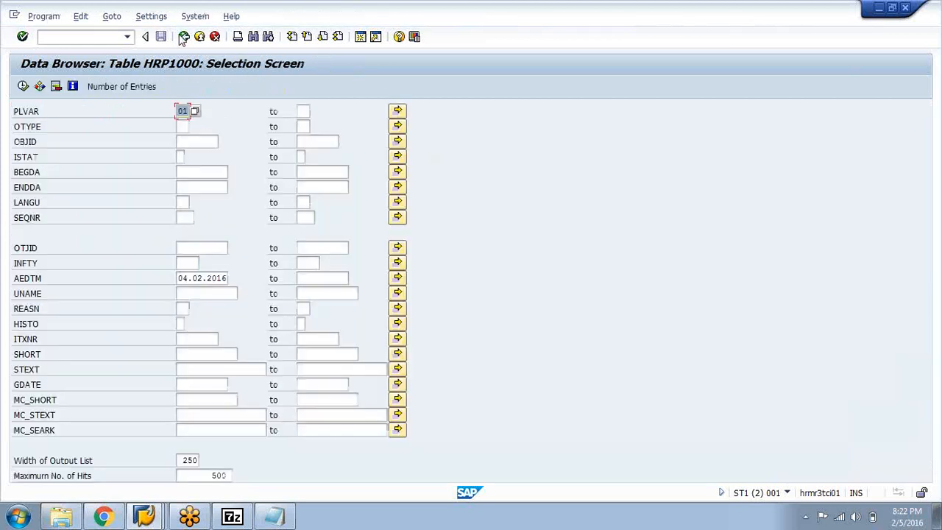
click(23, 86)
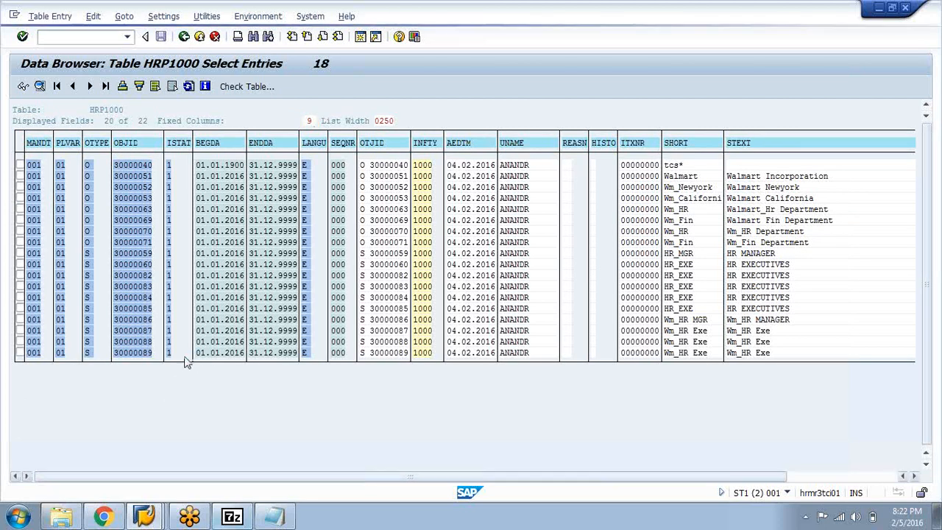
key(F3)
Switch to the Staff Assignments session and exit the organizational structure display back to SAP Easy Access
click(144, 517)
click(128, 461)
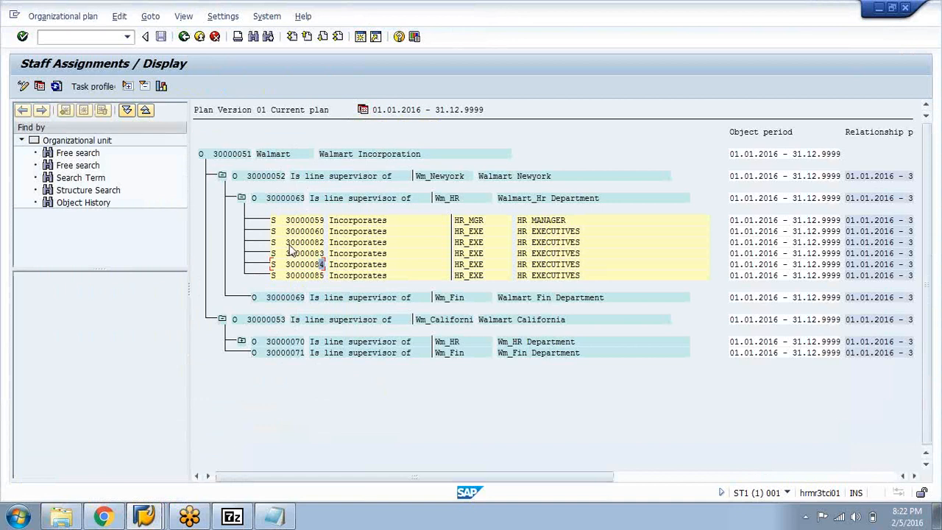
click(183, 38)
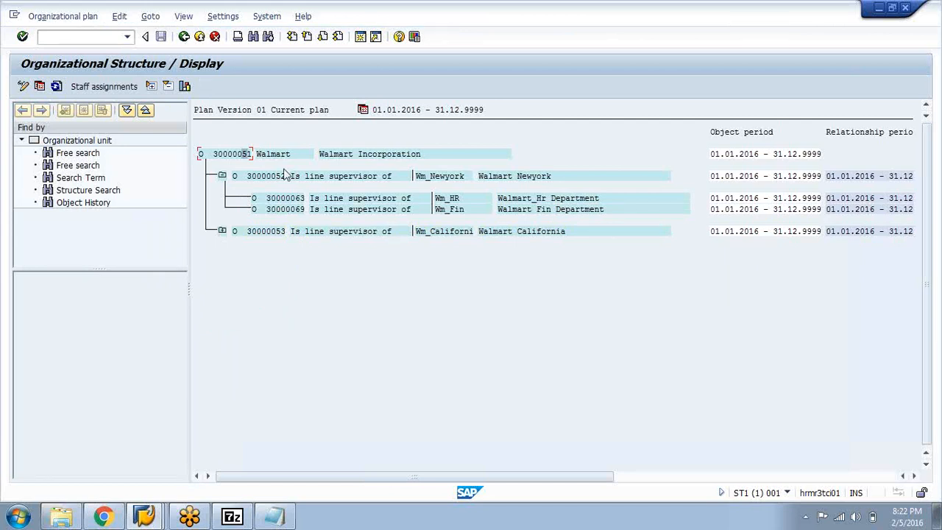
click(900, 434)
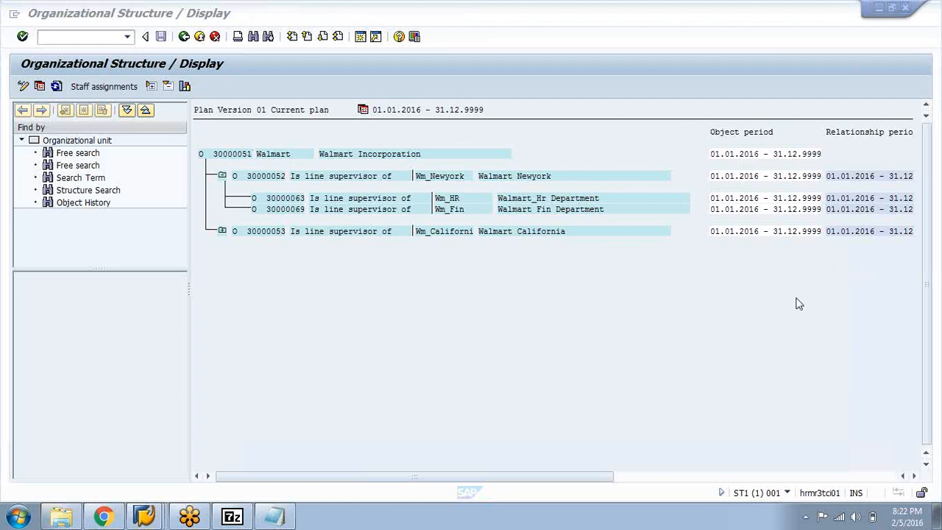
click(180, 42)
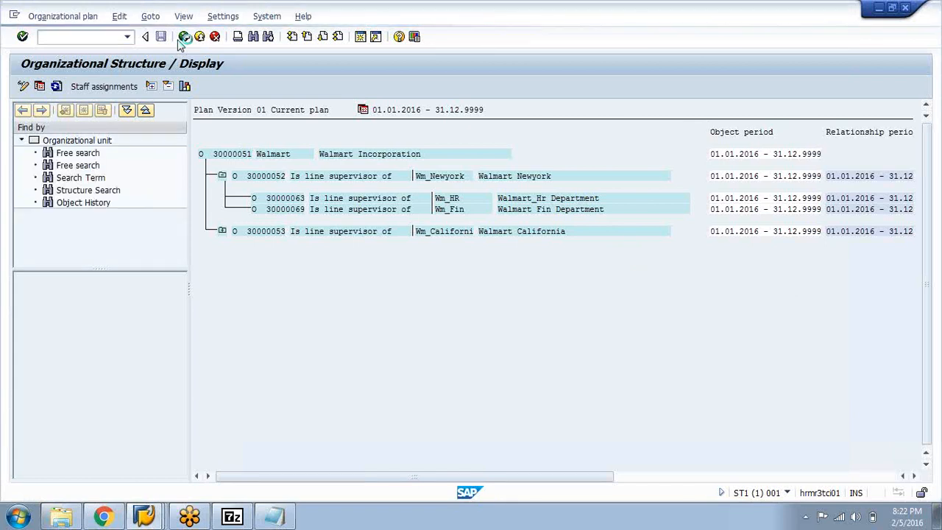
click(182, 40)
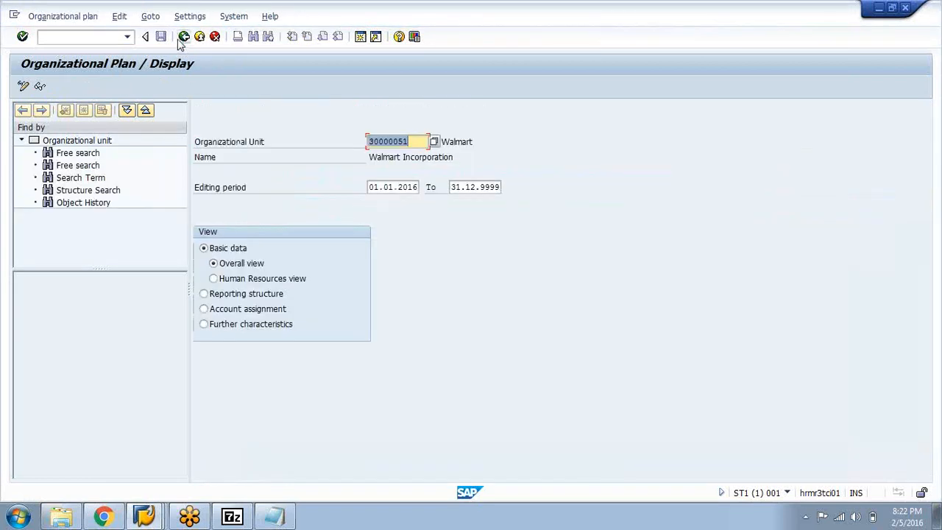
click(185, 37)
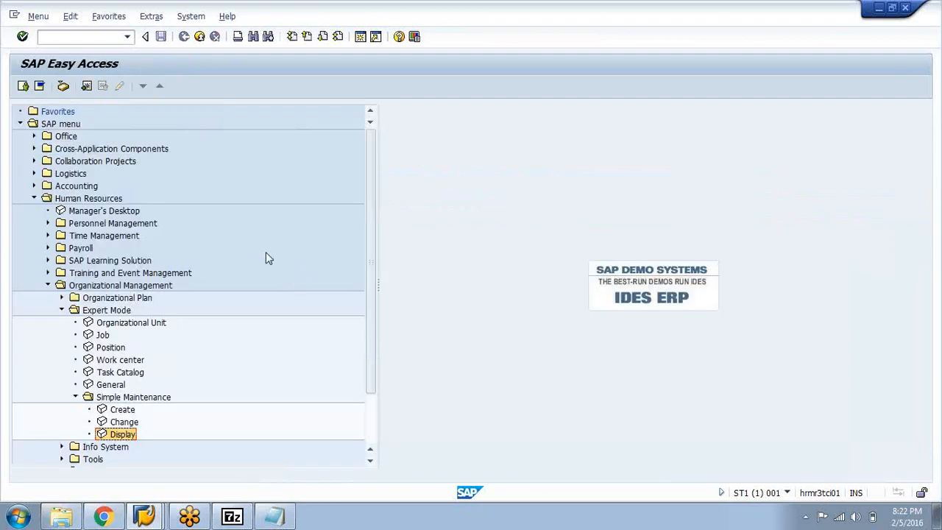
Switch to the OM Session 1 notes in Notepad and review the infotype definition and number ranges by highlighting them
click(278, 519)
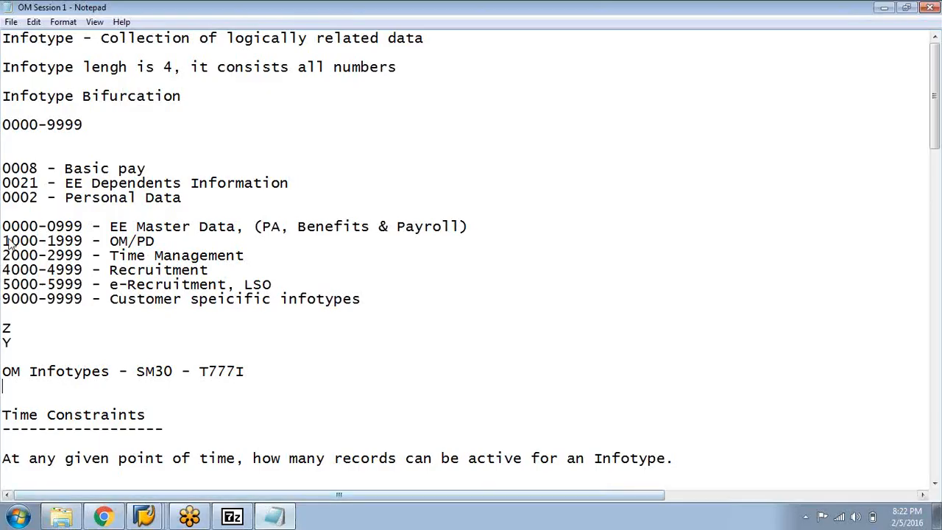
scroll(26, 241, down, 1)
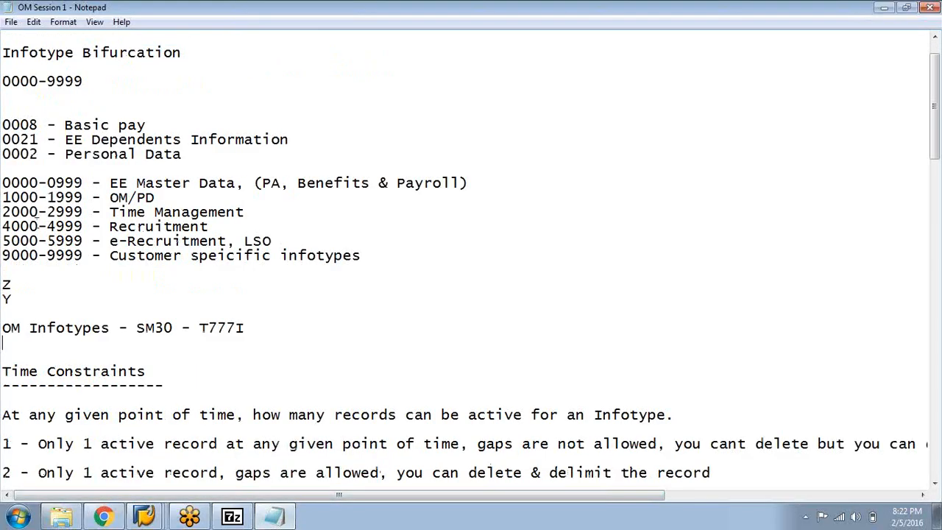
scroll(42, 287, down, 4)
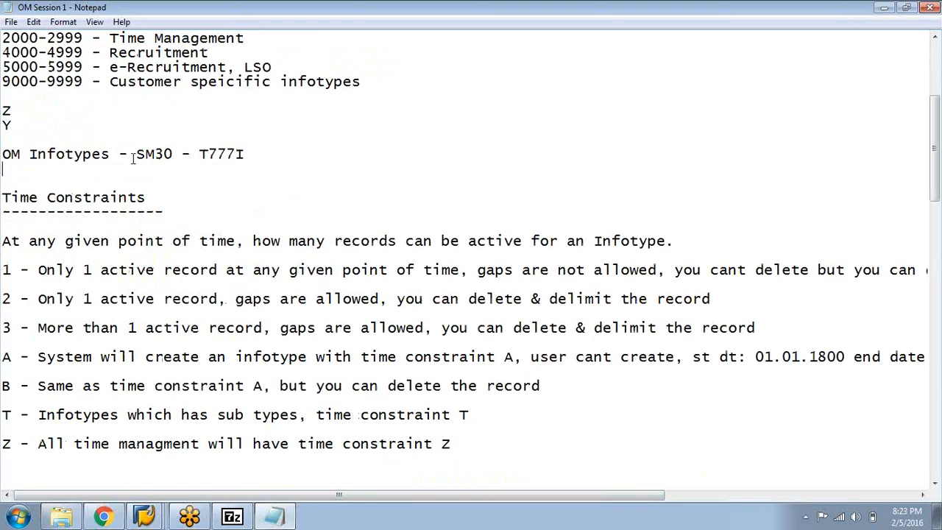
scroll(30, 110, up, 5)
drag(7, 37, 382, 313)
scroll(19, 126, down, 2)
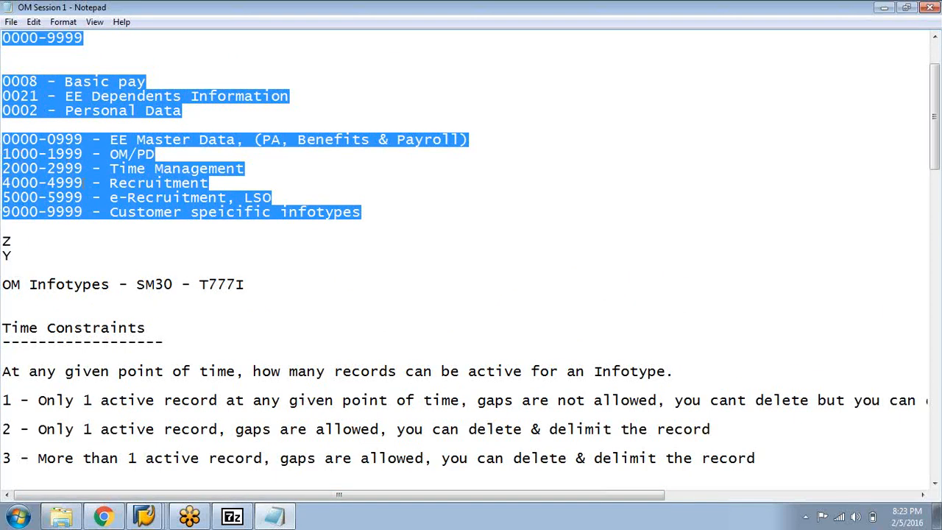
click(103, 238)
Skim the notes from the time constraints to the SAP screens introduction and return to the infotype bifurcation
scroll(81, 233, down, 15)
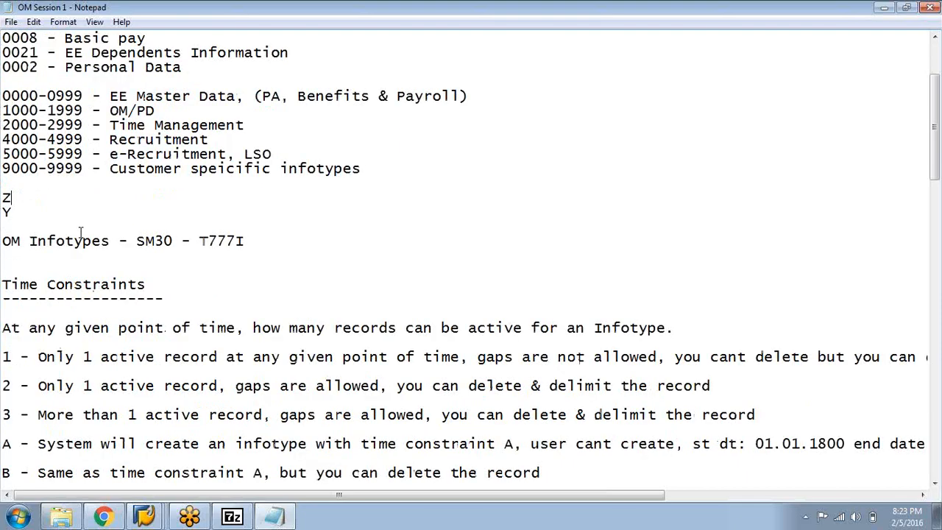
scroll(49, 190, down, 11)
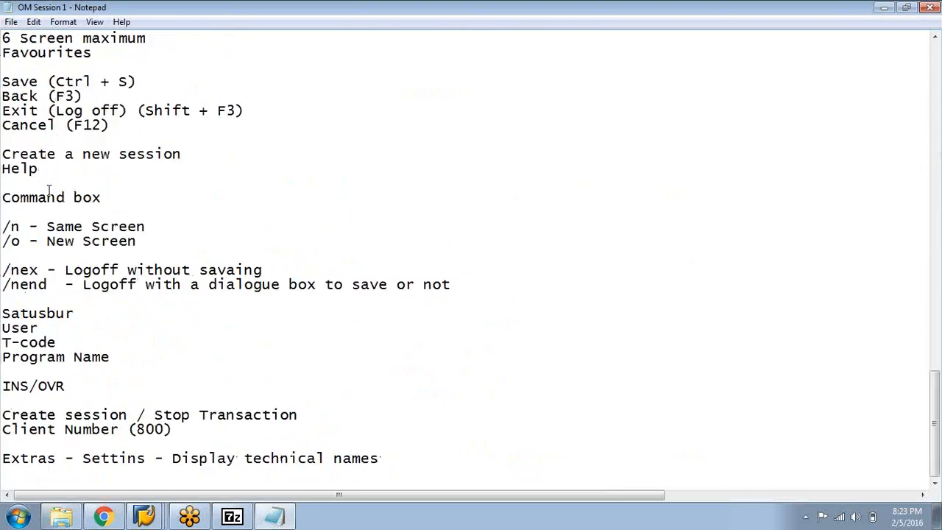
scroll(49, 190, up, 5)
scroll(49, 190, up, 9)
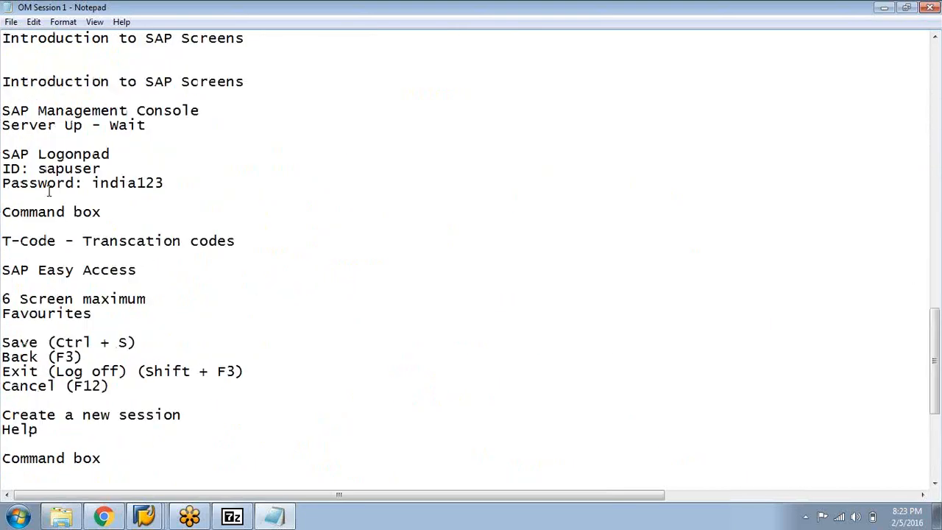
scroll(49, 190, up, 17)
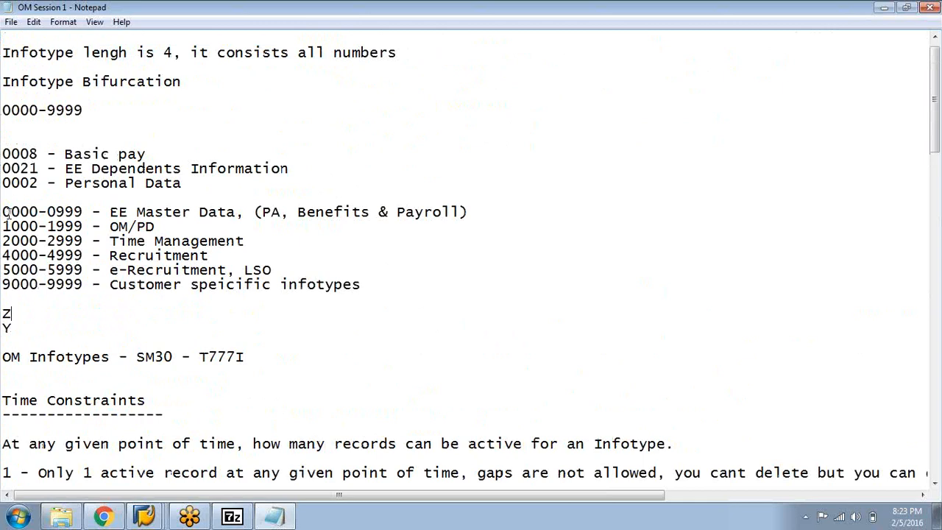
Highlight the infotype ranges from 0000-0999 to 9000-9999 in the notes and review the time constraints section
drag(4, 211, 408, 313)
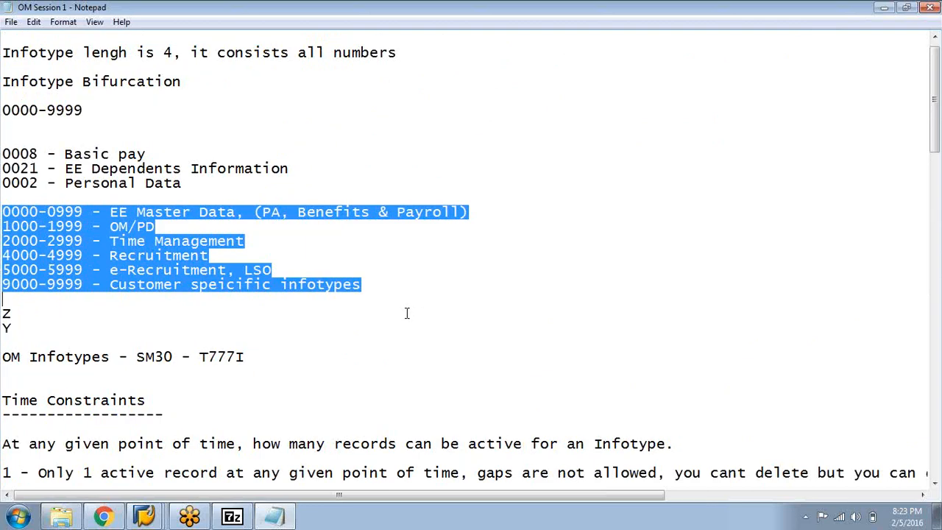
click(408, 313)
scroll(71, 263, down, 5)
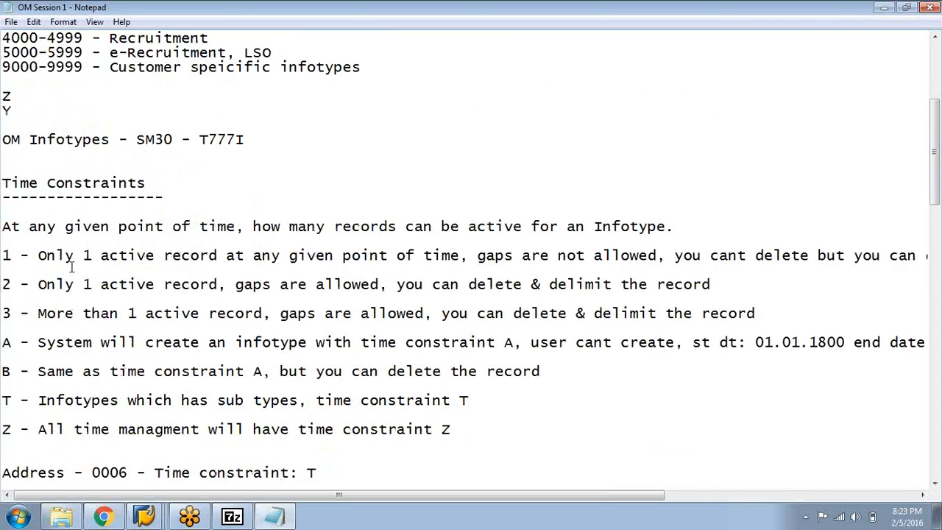
scroll(72, 267, up, 5)
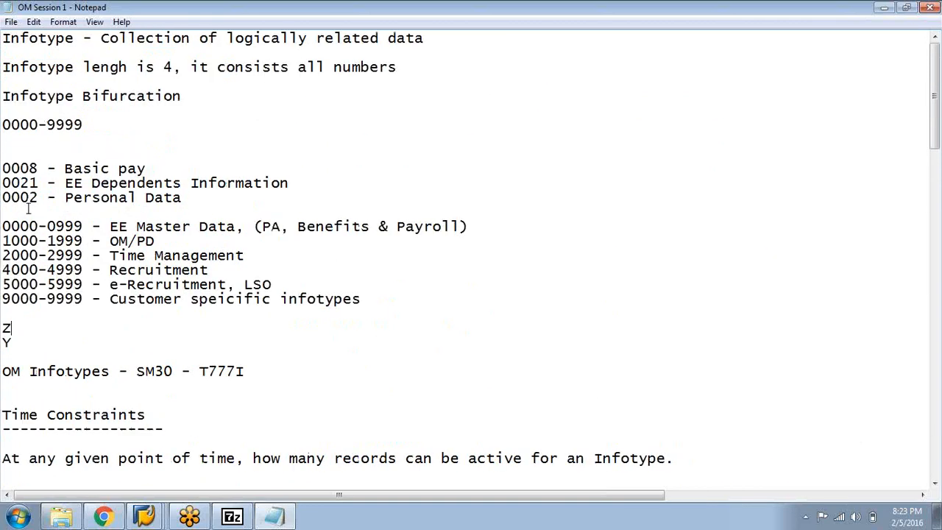
scroll(20, 221, down, 12)
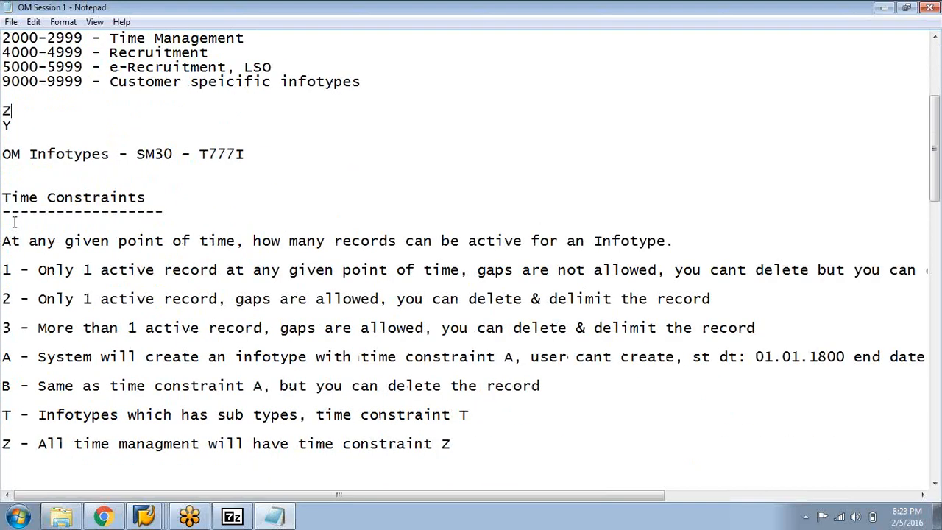
Review the object types section of the notes by highlighting the entries from O - Organization Unit to P - Person
scroll(4, 148, down, 12)
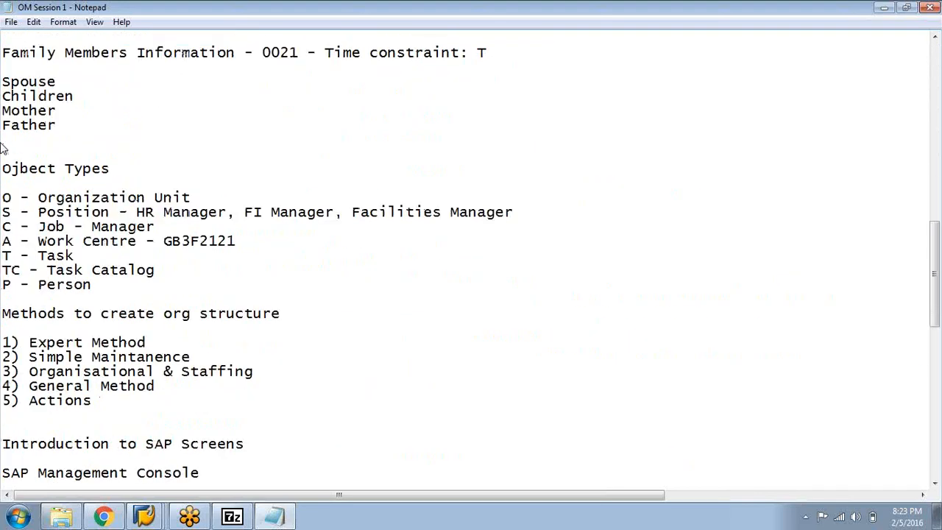
scroll(4, 149, up, 5)
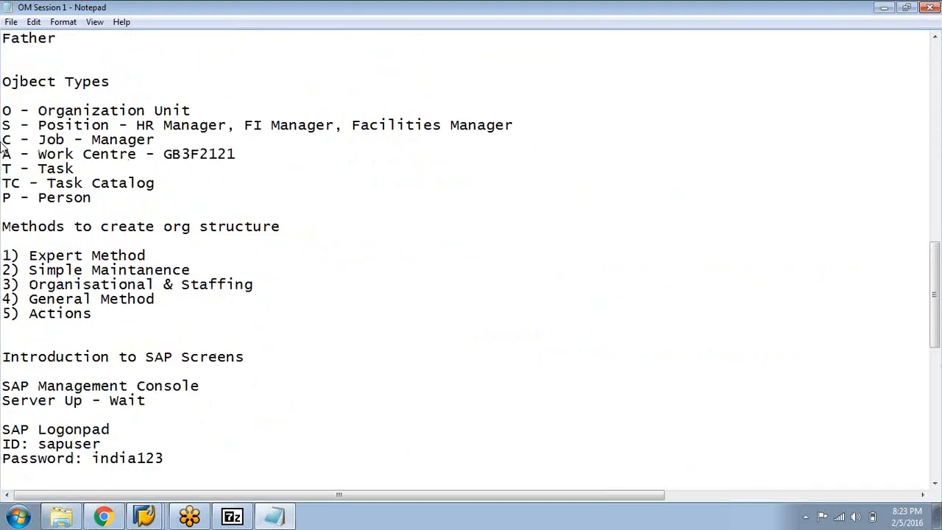
drag(2, 110, 191, 111)
click(271, 183)
drag(118, 131, 2, 127)
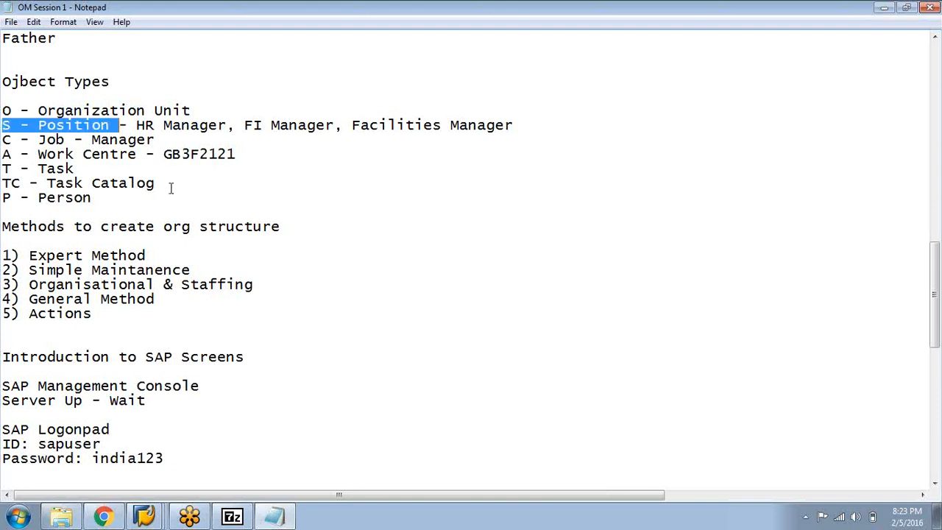
click(171, 188)
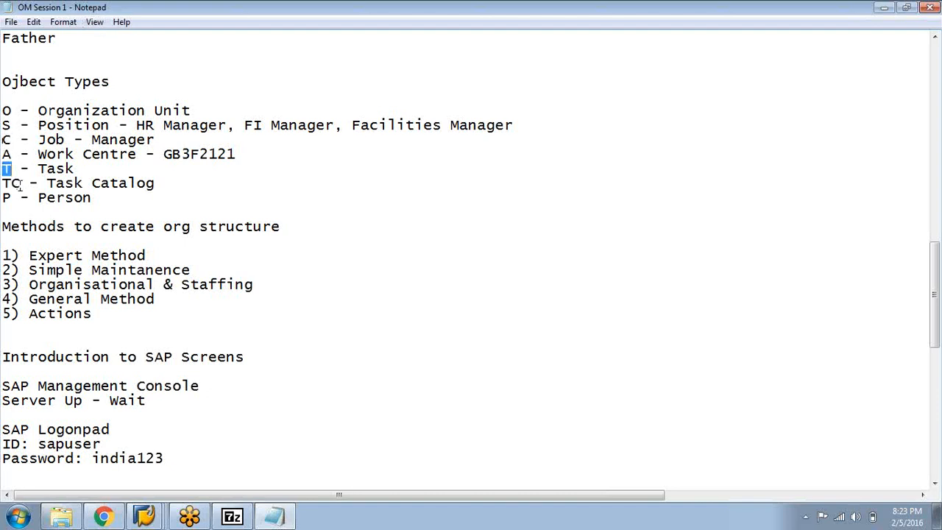
drag(104, 203, 2, 106)
click(243, 202)
Review the methods to create an org structure by highlighting Simple Maintanence and the whole list of five methods
scroll(181, 168, down, 1)
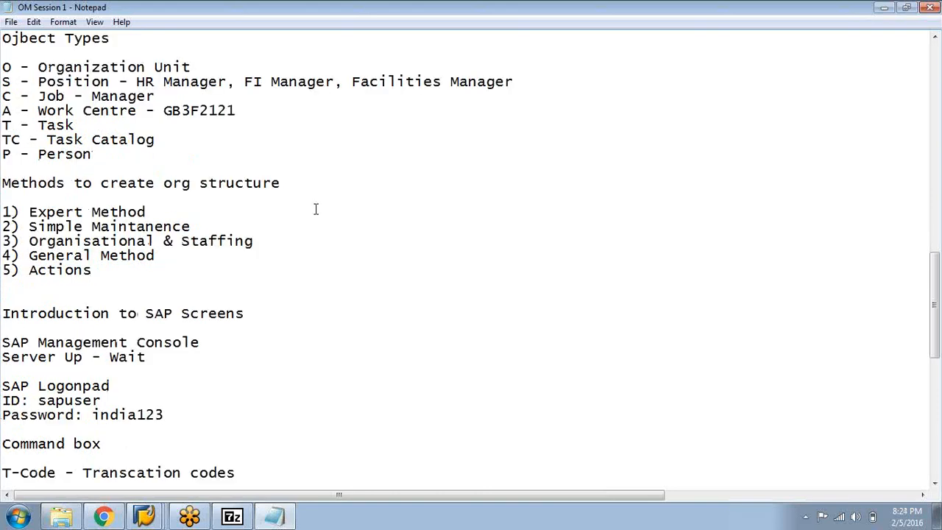
drag(191, 228, 28, 230)
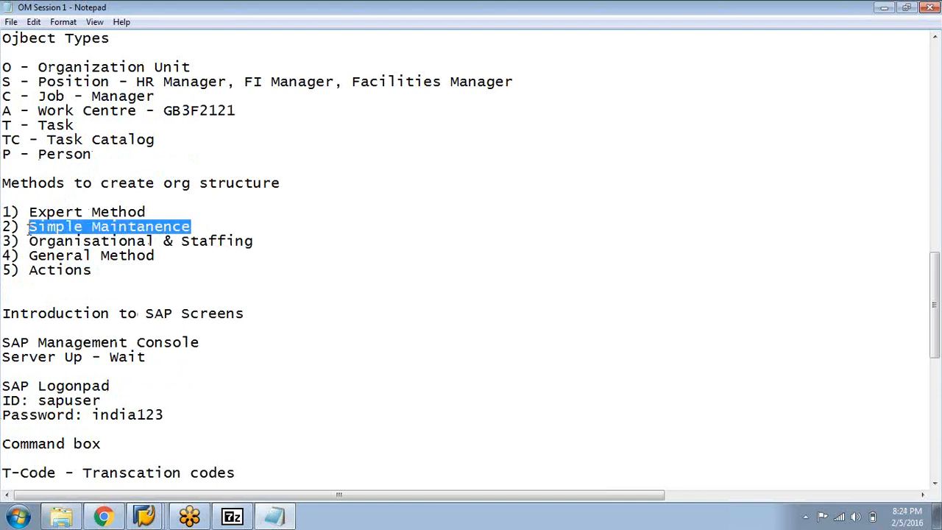
click(110, 263)
drag(146, 212, 1, 212)
click(103, 276)
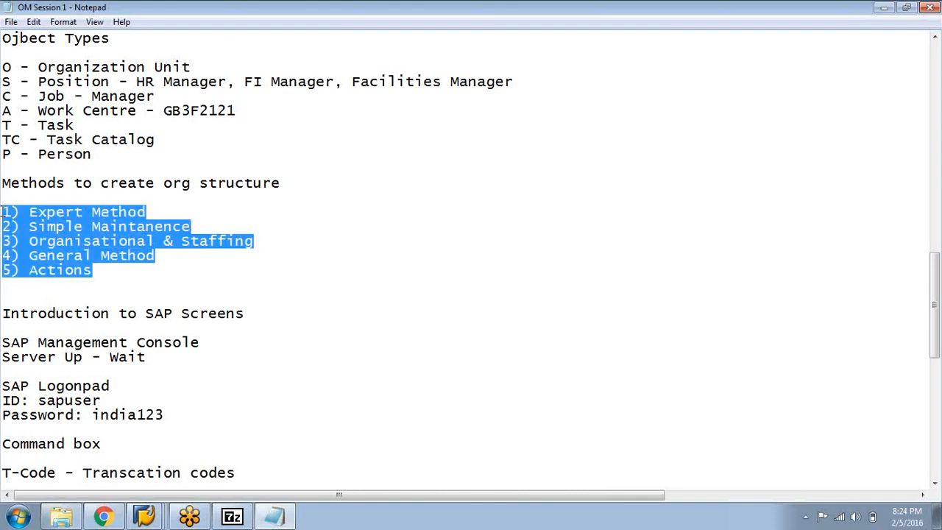
Review the methods to create an org structure again, highlighting the numbered list and the Expert Method entry
click(97, 258)
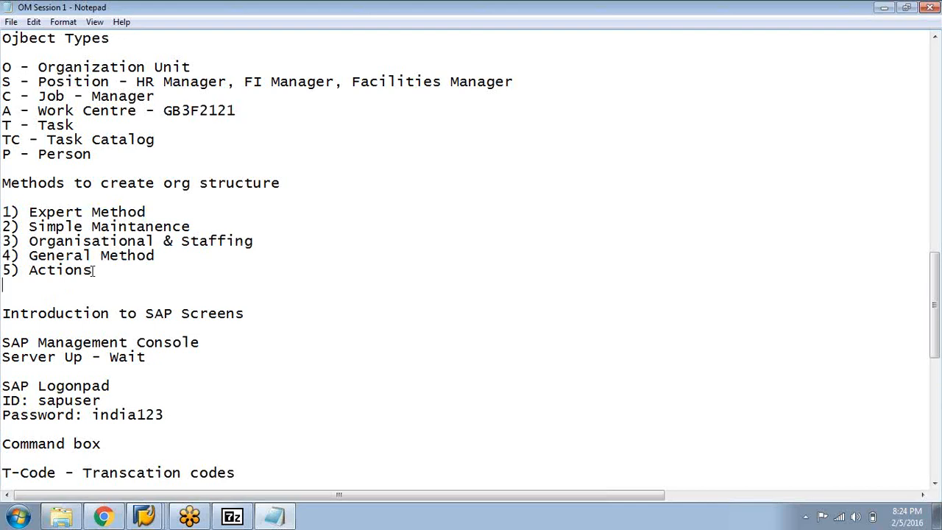
drag(3, 212, 193, 227)
click(215, 269)
drag(3, 212, 124, 270)
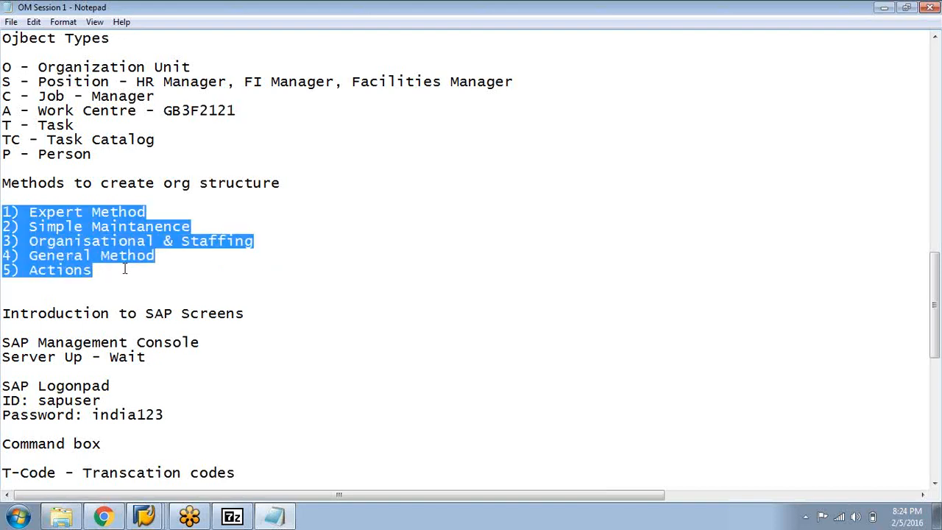
click(178, 283)
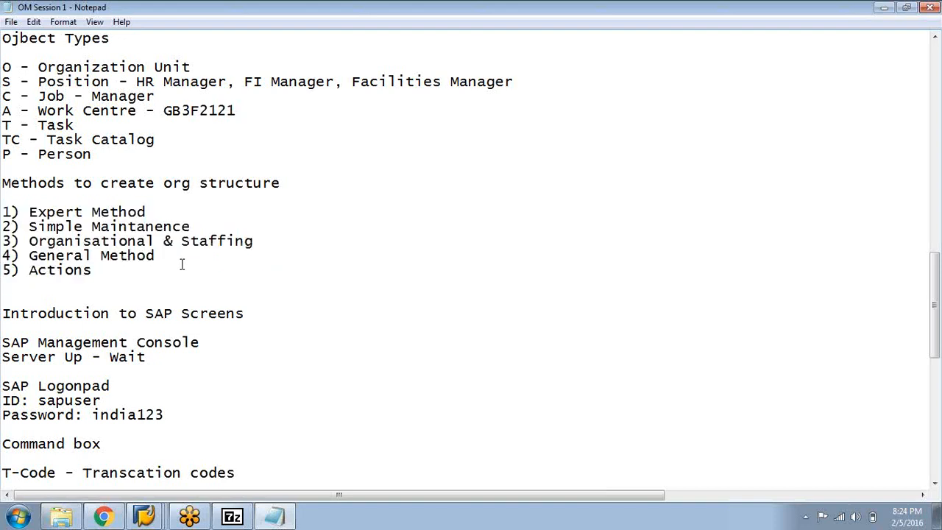
scroll(182, 265, down, 2)
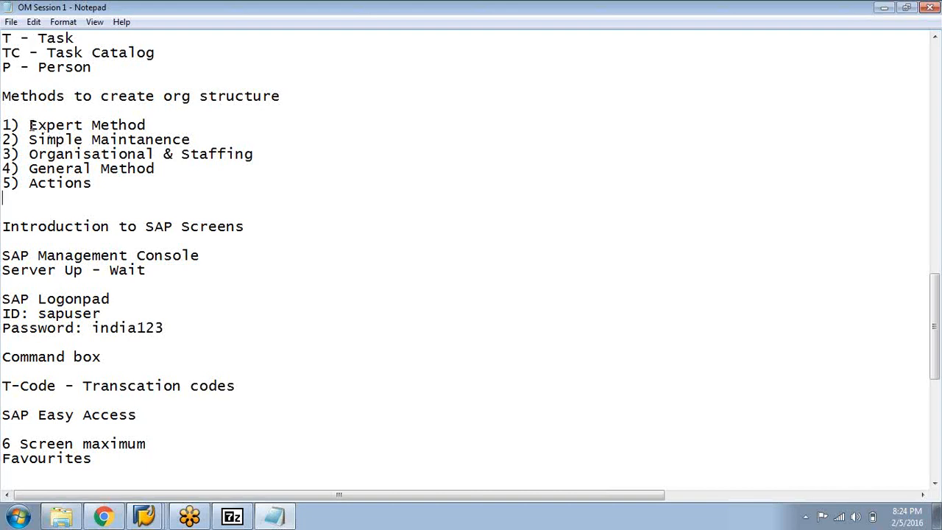
drag(28, 124, 148, 124)
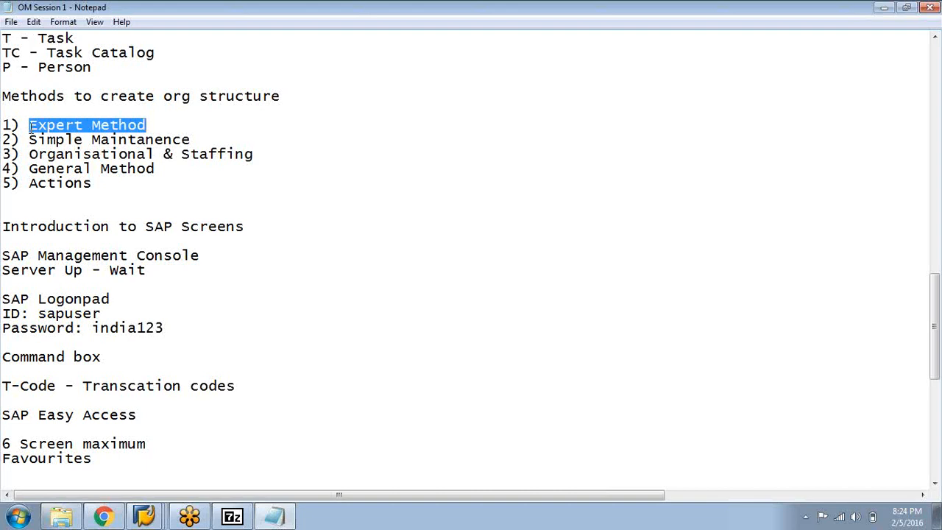
drag(30, 126, 147, 125)
click(165, 126)
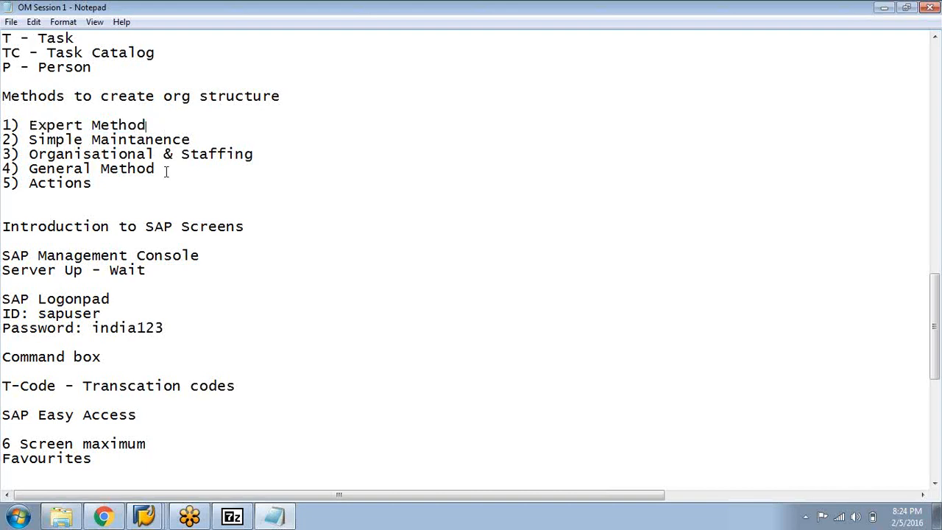
Review the SAP screens introduction in the notes, highlighting 6 Screen maximum, Favourites and the Save, Back and Exit entries
scroll(164, 172, down, 1)
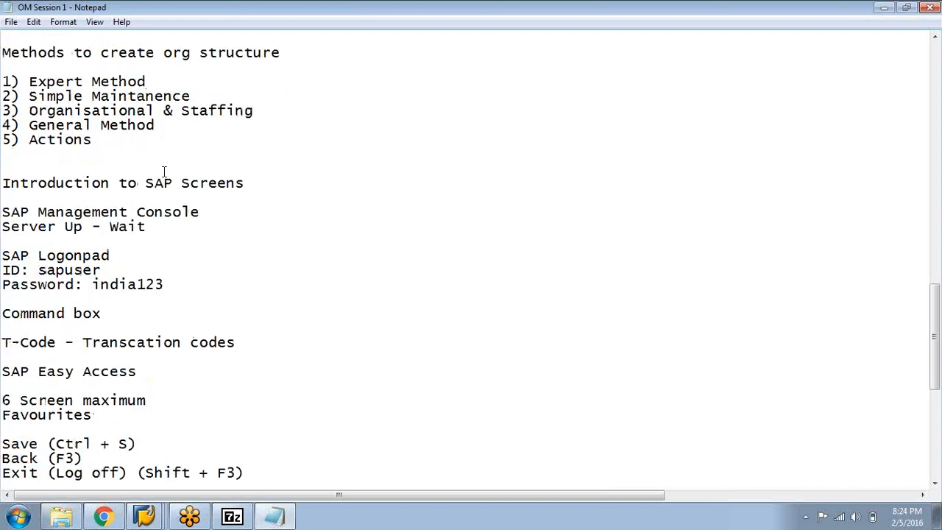
scroll(164, 171, down, 5)
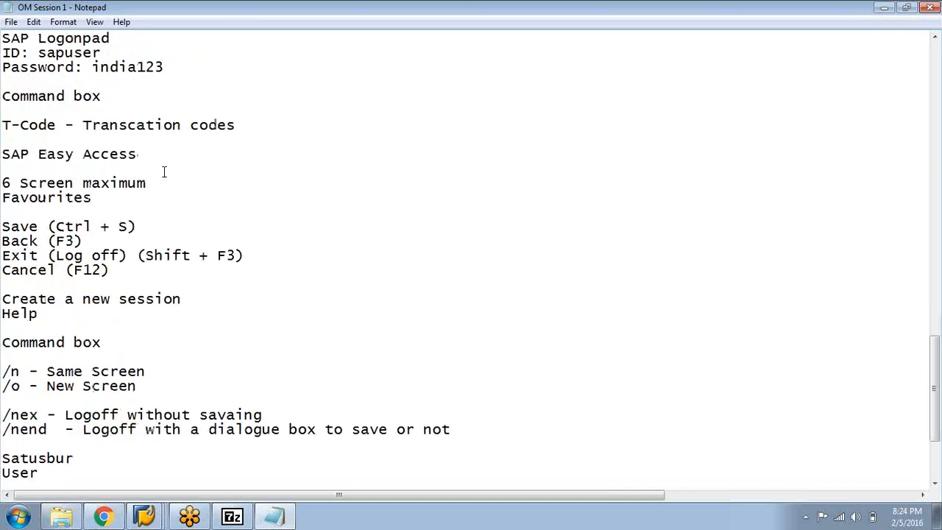
scroll(165, 171, up, 1)
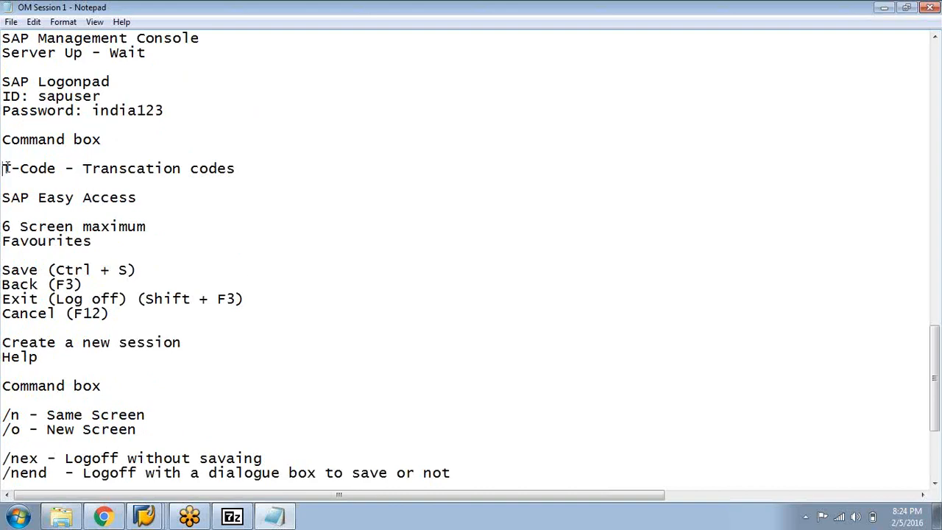
click(205, 209)
scroll(76, 178, down, 1)
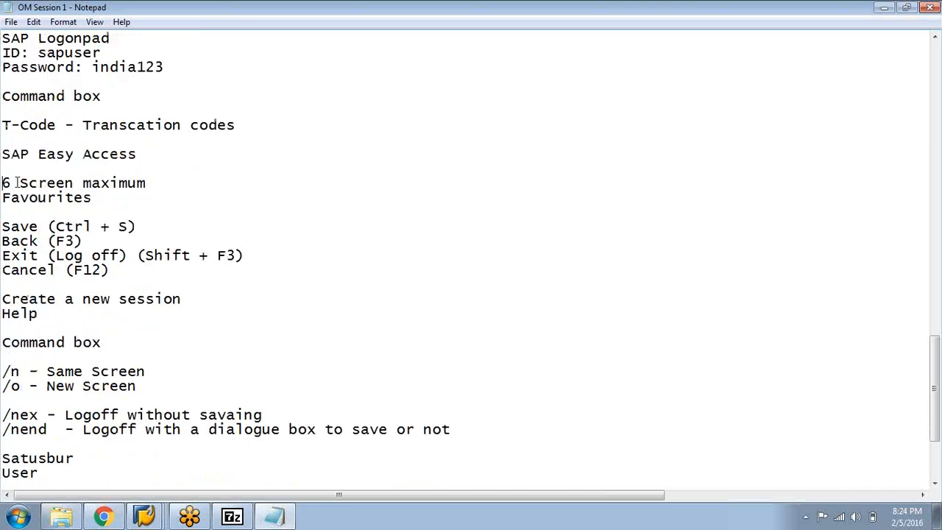
drag(5, 183, 172, 184)
click(172, 211)
scroll(165, 211, down, 1)
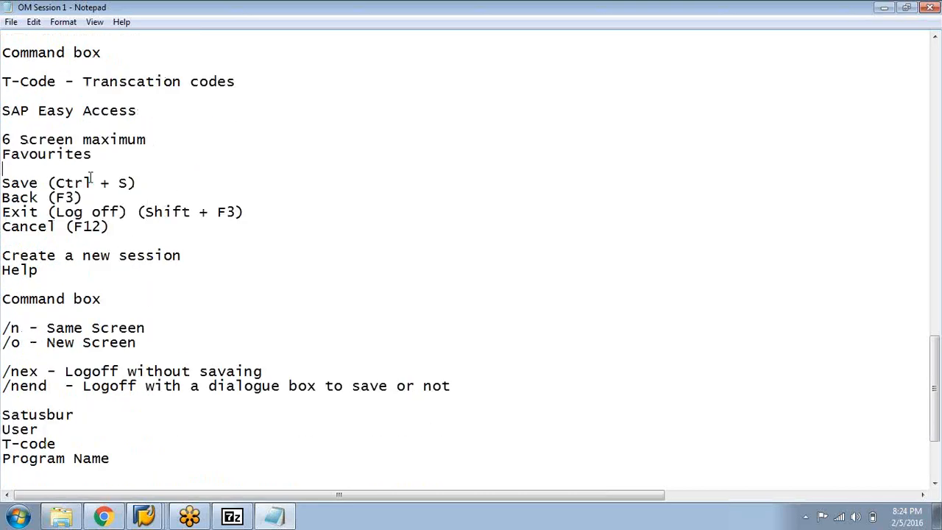
drag(3, 155, 120, 153)
click(165, 181)
drag(3, 186, 67, 212)
click(74, 255)
click(93, 237)
Review the /n and /o command box entries and the status bar items User, T-code and Program Name in the notes
scroll(94, 237, down, 3)
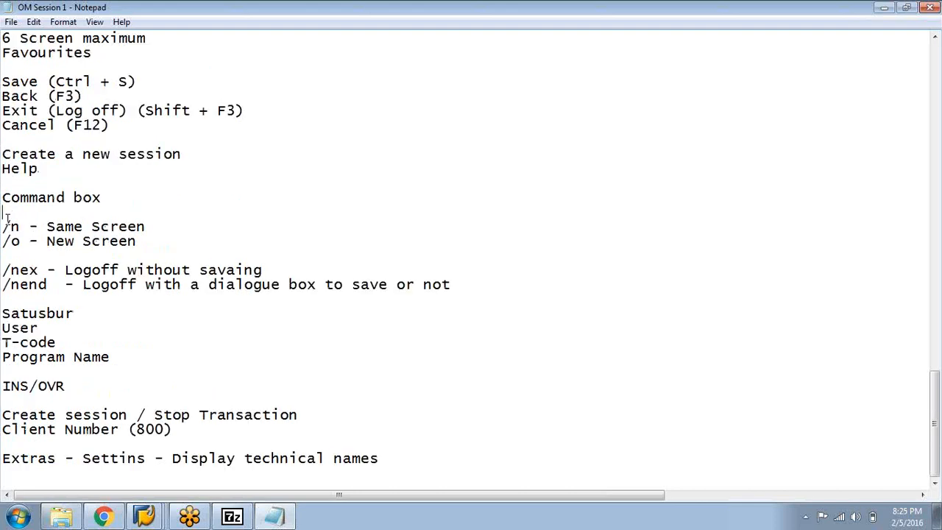
drag(3, 226, 4, 249)
click(155, 251)
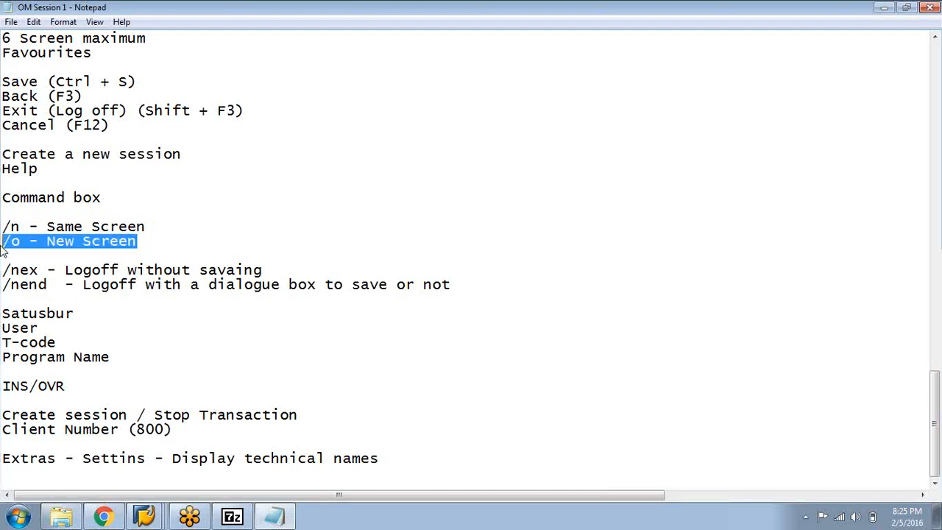
click(82, 311)
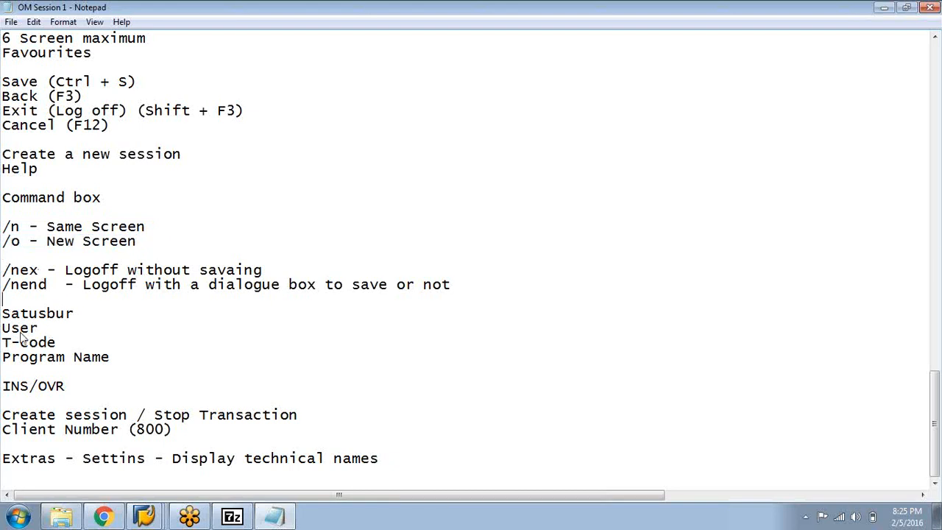
click(4, 315)
shift+click(77, 315)
drag(78, 340, 3, 350)
click(116, 364)
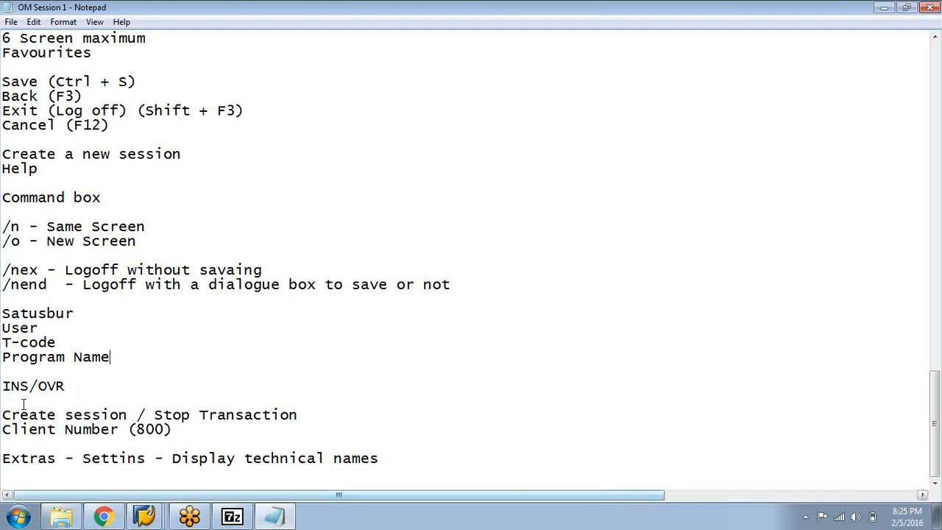
Switch to the SAP session showing table HRP1000 and leave the Data Browser to return to SAP Easy Access
click(140, 519)
click(137, 486)
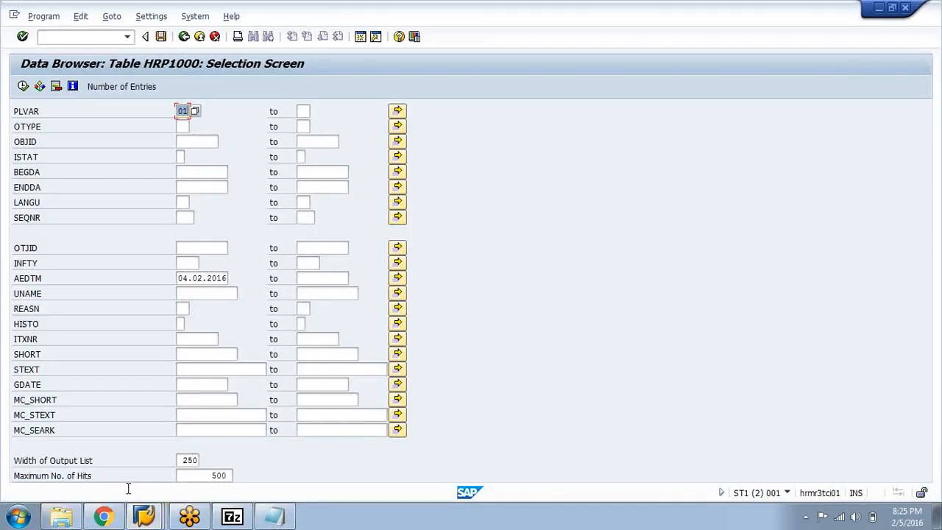
click(145, 521)
click(138, 479)
click(144, 192)
click(188, 37)
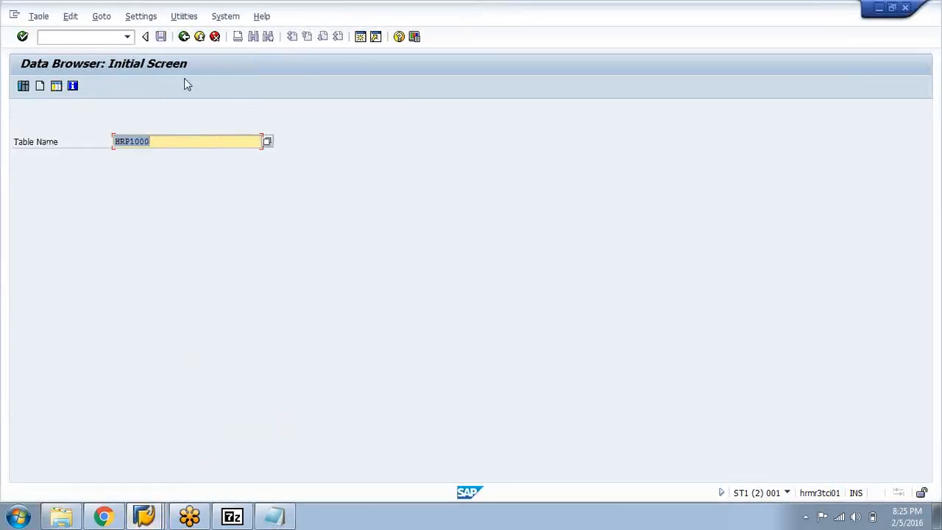
click(184, 36)
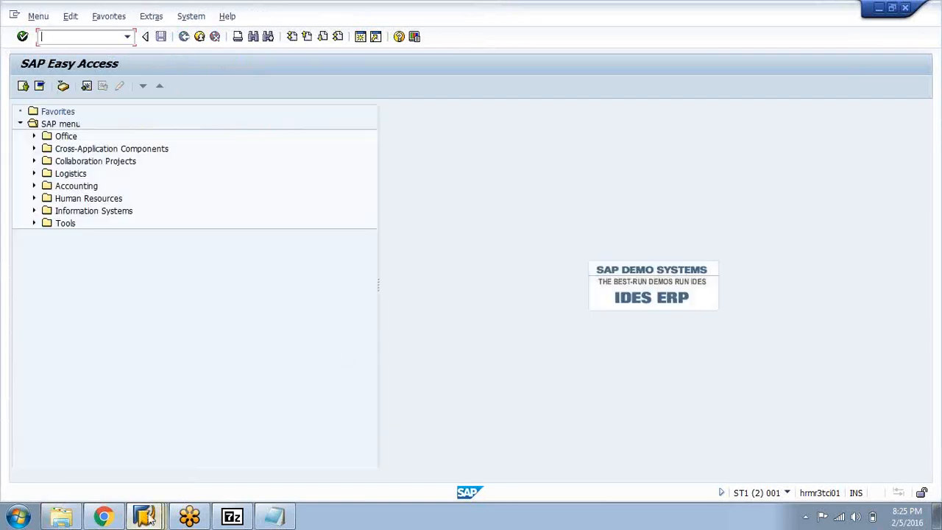
click(121, 517)
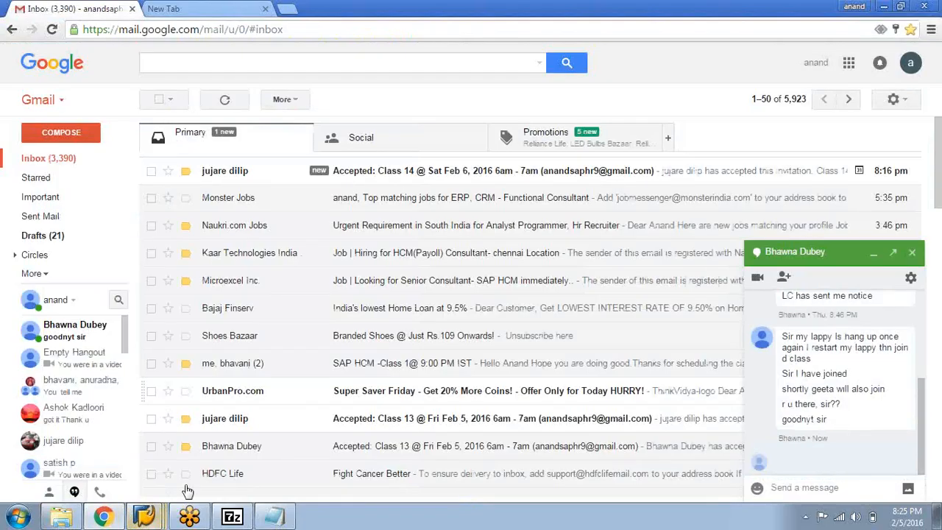
click(872, 252)
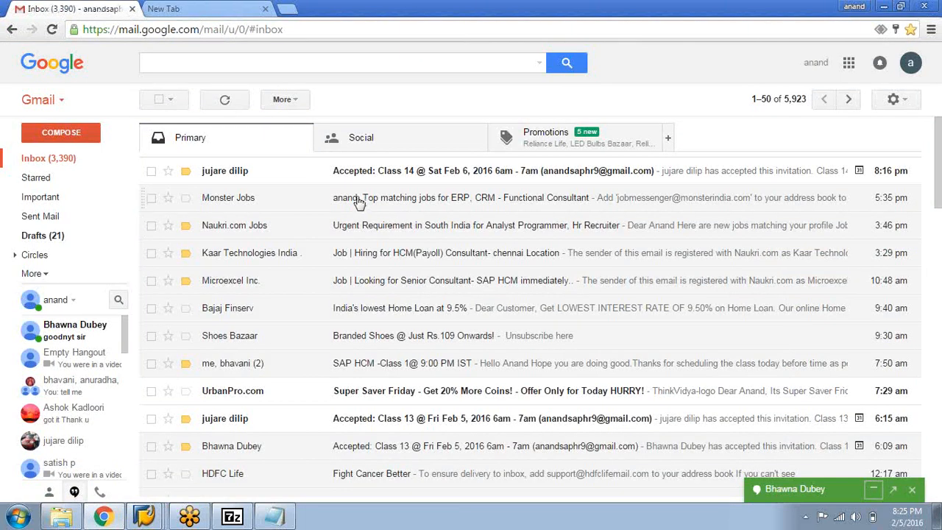
scroll(358, 200, down, 4)
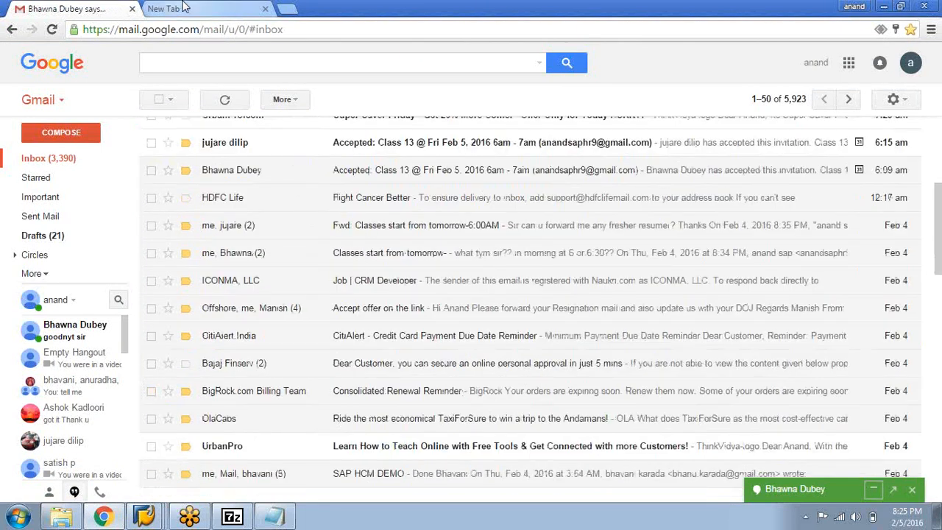
click(185, 8)
click(274, 517)
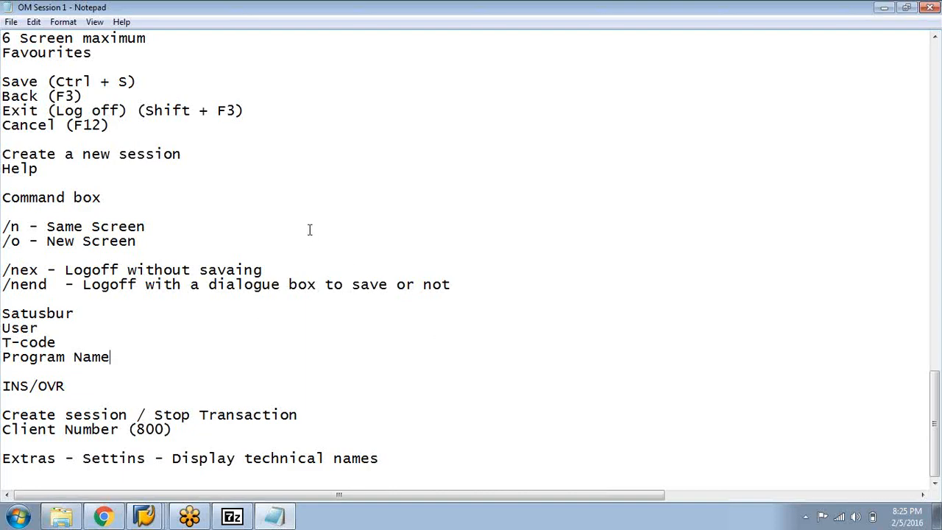
Switch to the SAP session with the Organizational Management menu expanded and open Change under Expert Mode, Simple Maintenance
mouse_move(184, 516)
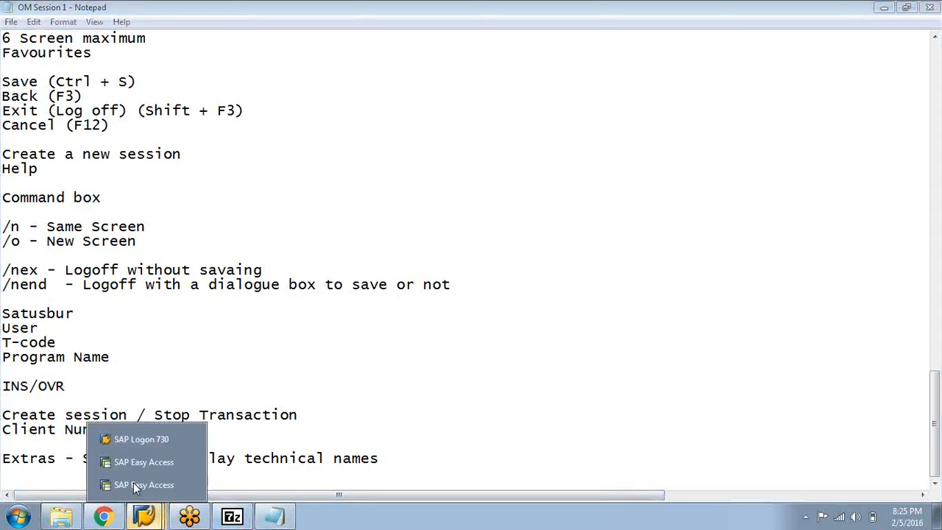
click(135, 466)
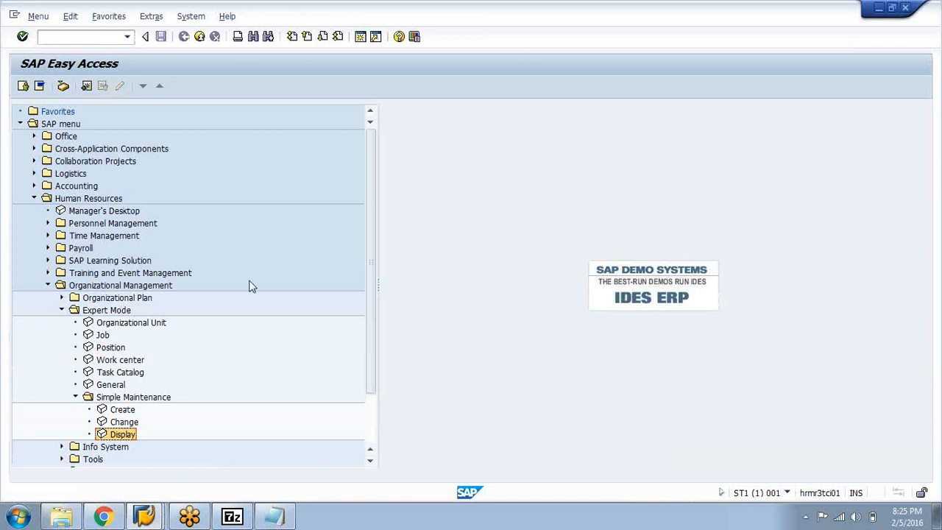
scroll(174, 281, down, 2)
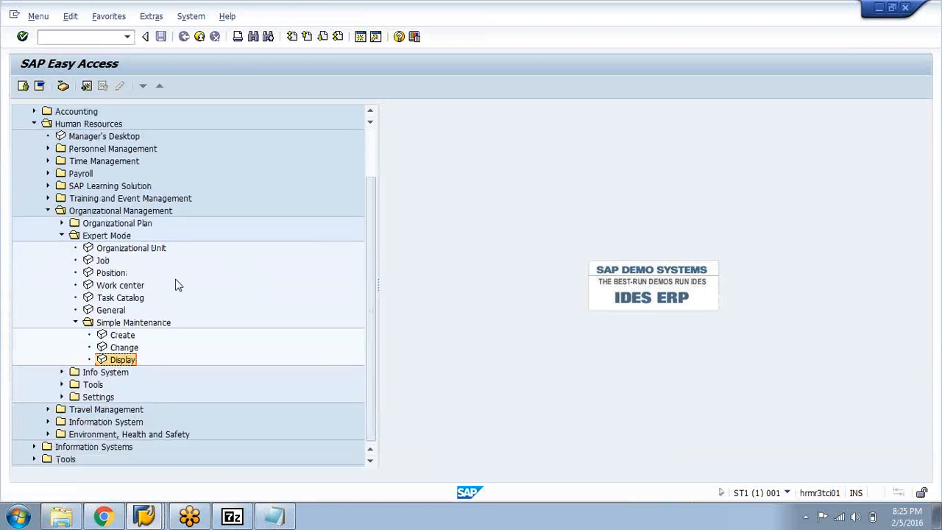
click(119, 337)
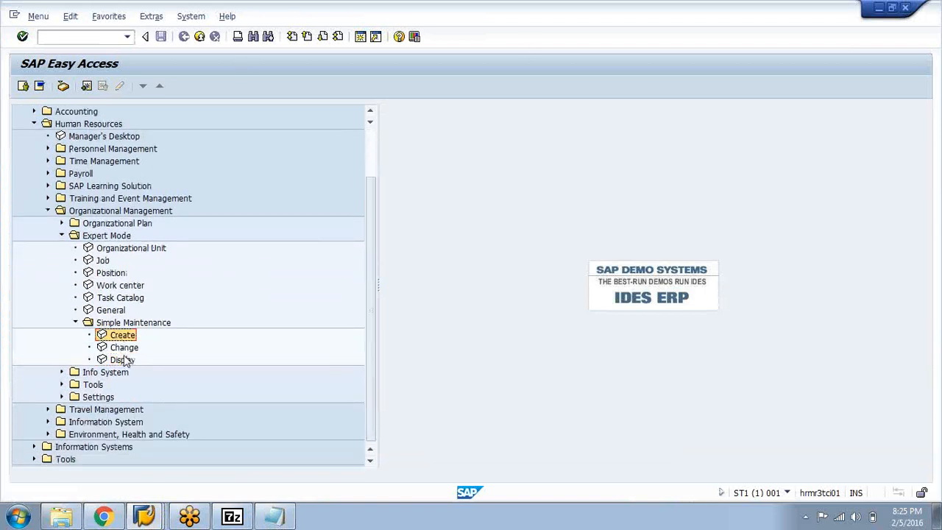
click(124, 348)
double_click(124, 347)
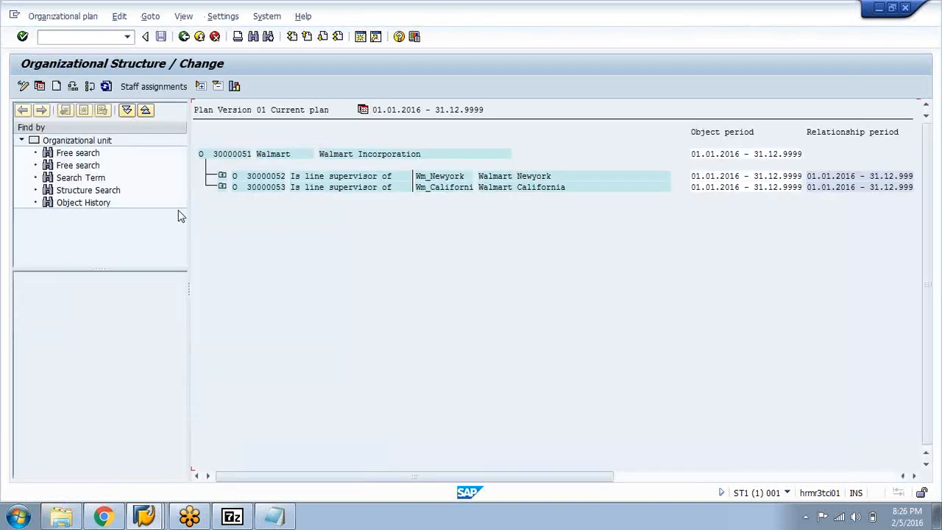
Expand Walmart Newyork, switch the structure to staff assignments and expand the Walmart_Hr Department to list its positions
click(223, 176)
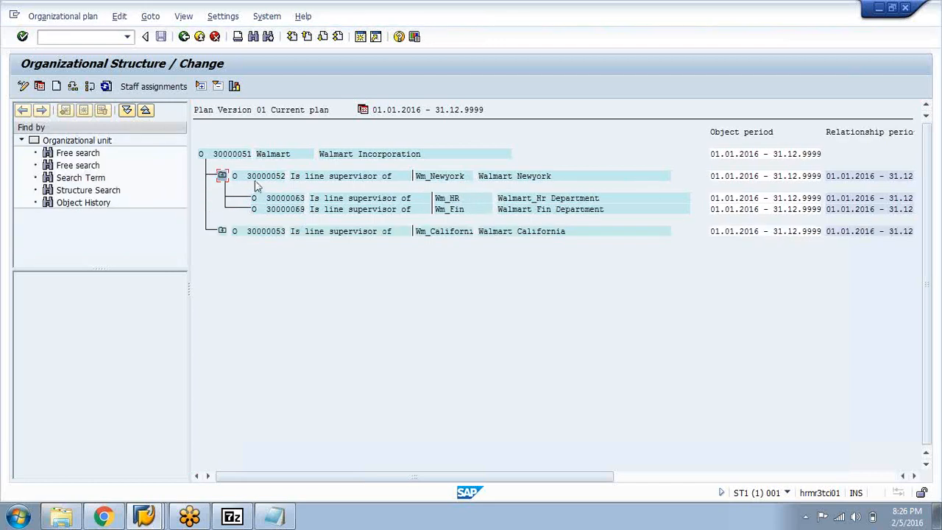
click(163, 87)
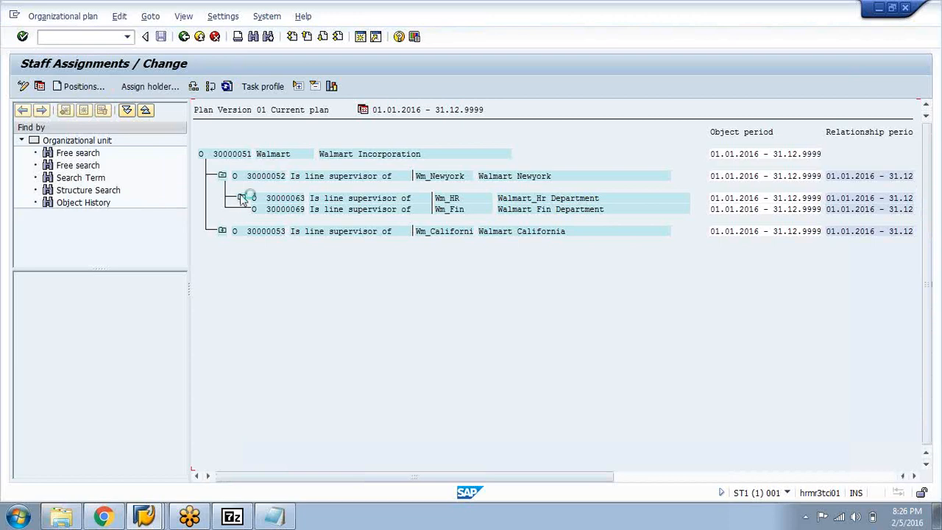
click(242, 198)
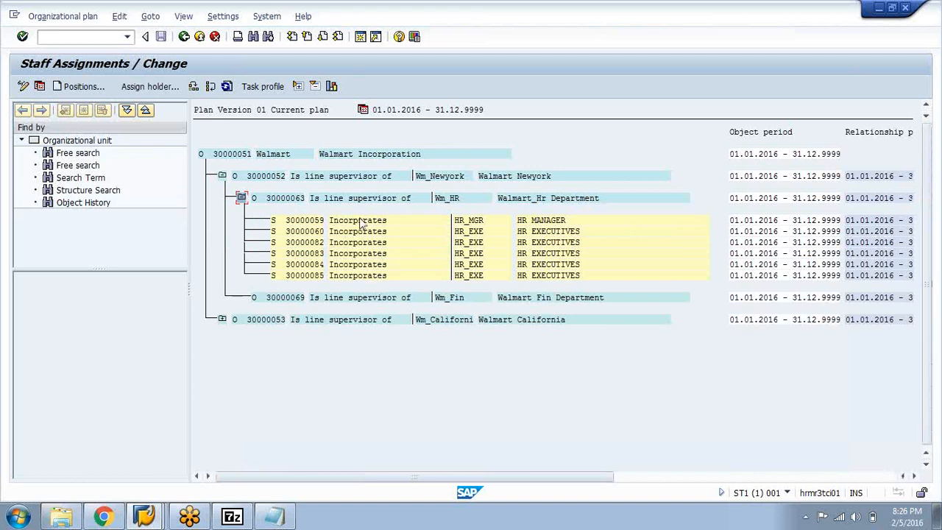
Examine the HR MANAGER and HR EXECUTIVES positions incorporated in the Walmart_Hr Department
click(342, 221)
click(291, 224)
click(768, 357)
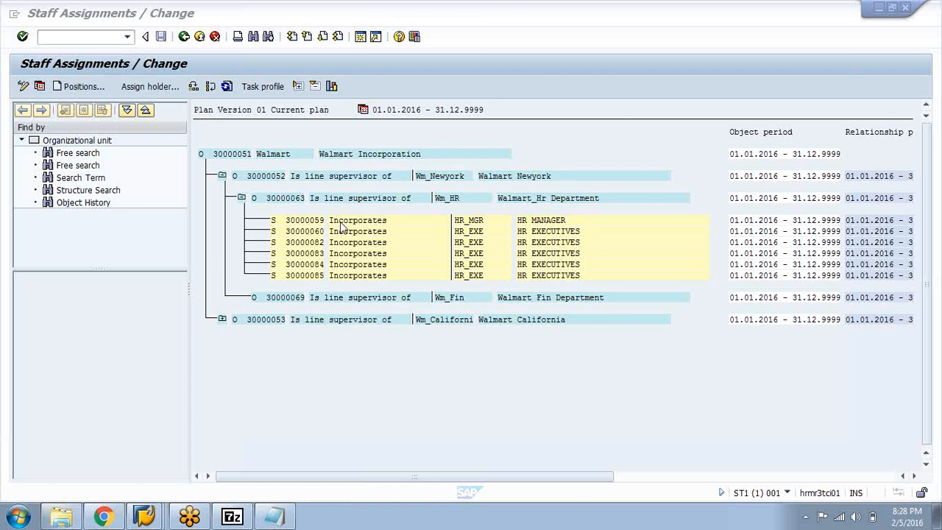
click(472, 233)
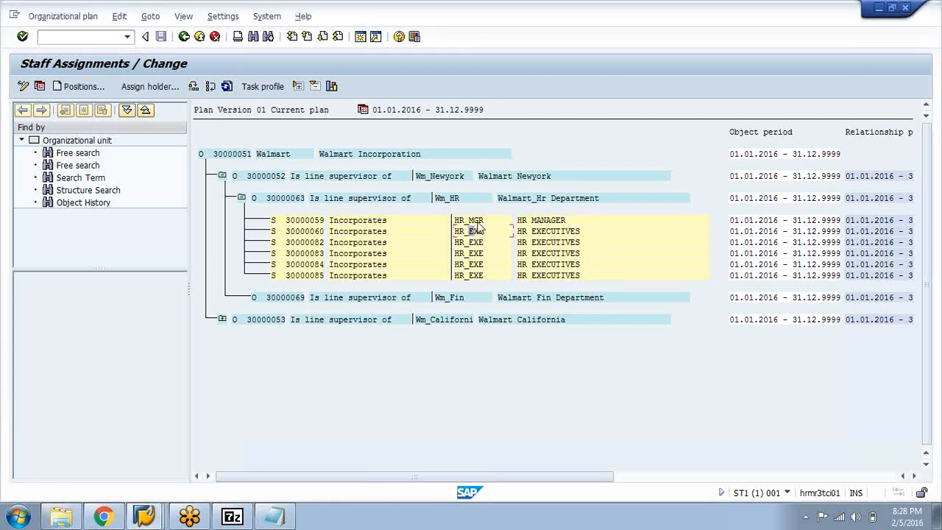
click(479, 226)
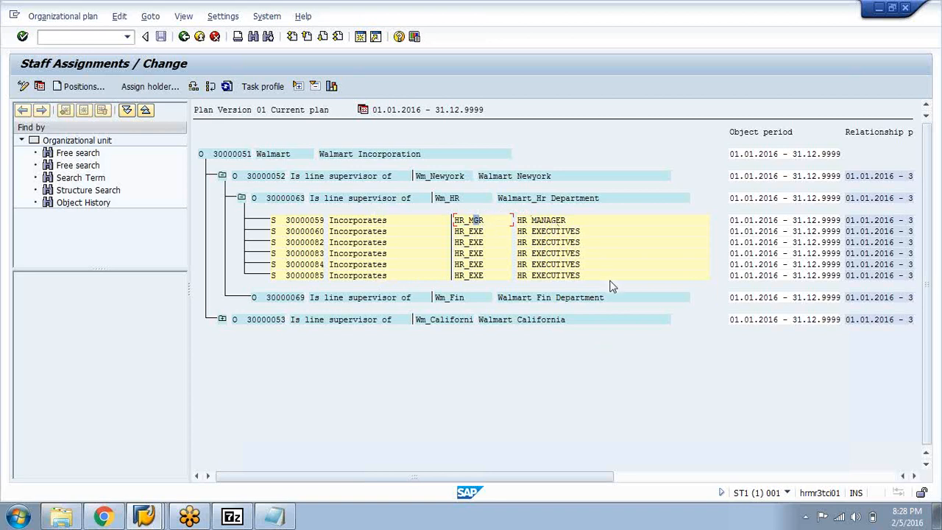
click(558, 229)
click(553, 219)
click(569, 264)
Select the HR MANAGER position under the Walmart_Hr Department and start creating jobs
click(336, 222)
click(386, 220)
click(356, 221)
click(120, 16)
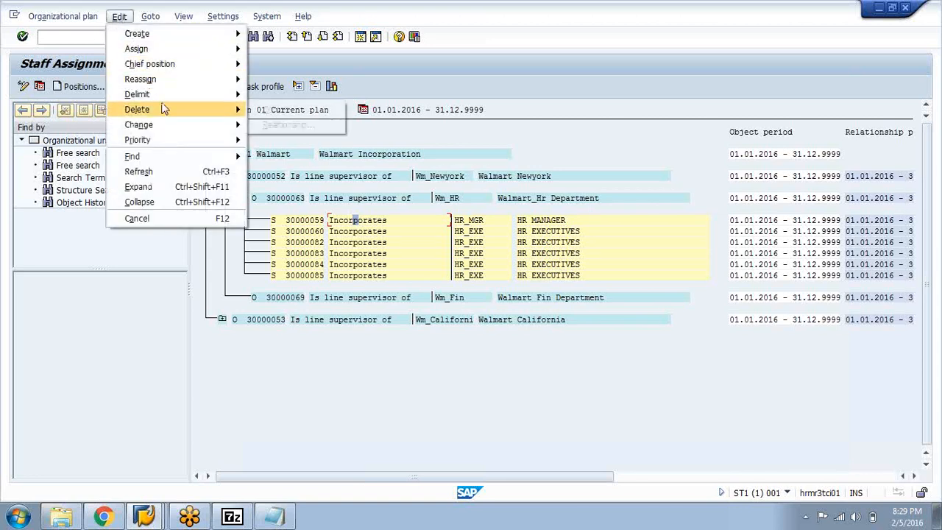
mouse_move(171, 34)
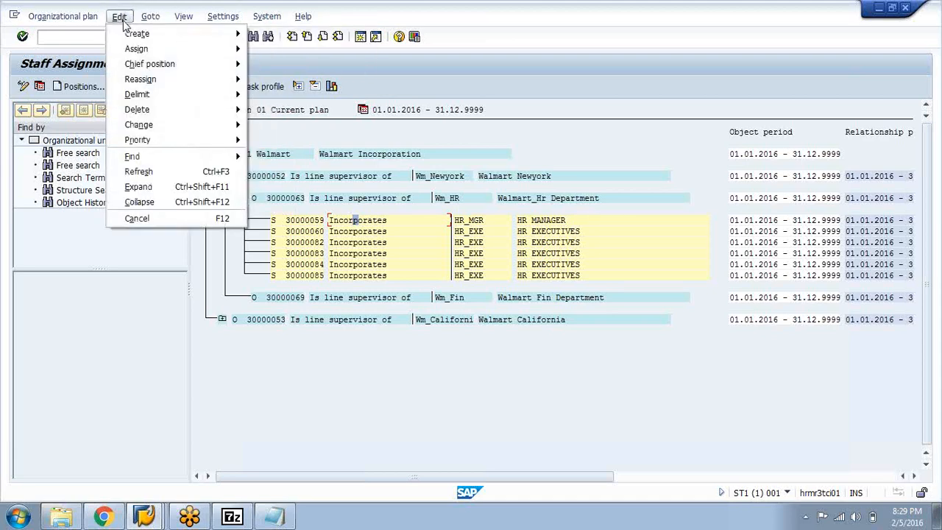
mouse_move(139, 36)
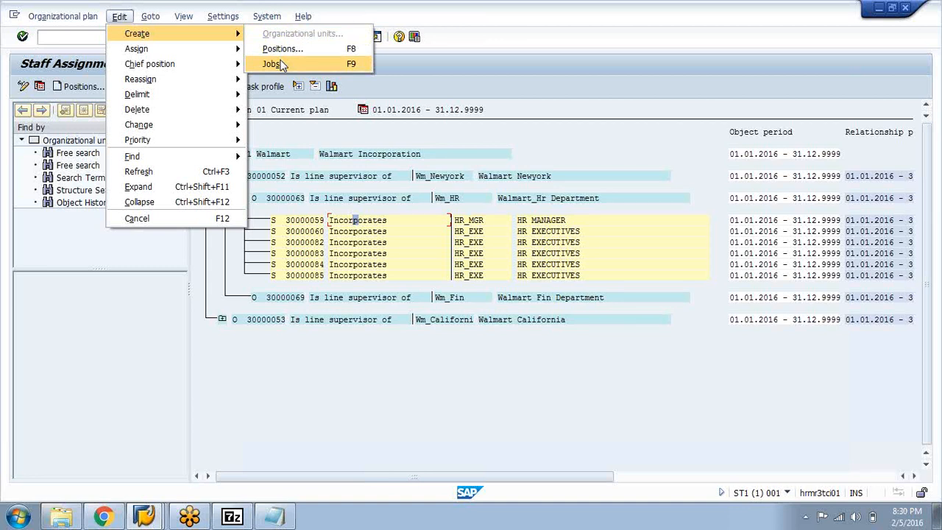
click(273, 64)
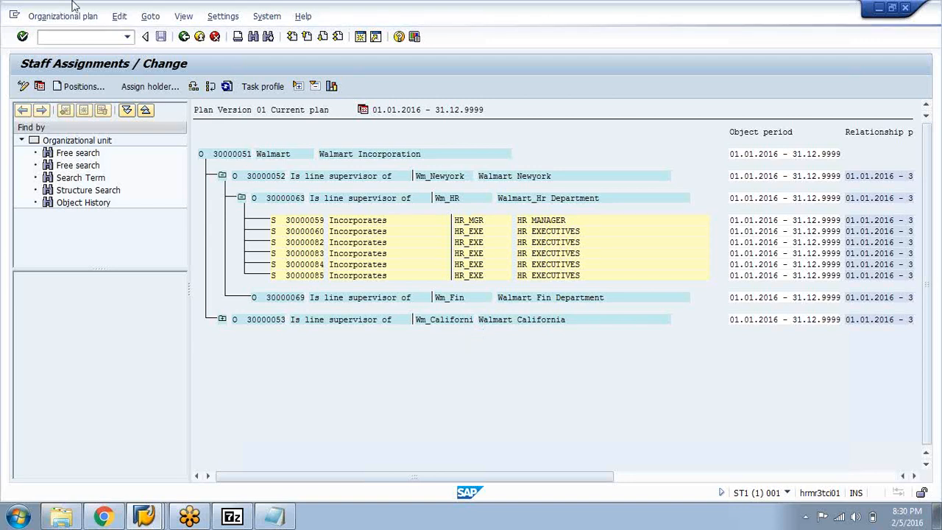
Switch to the SAP Easy Access session and expand Human Resources and its Organizational Management folder
mouse_move(148, 515)
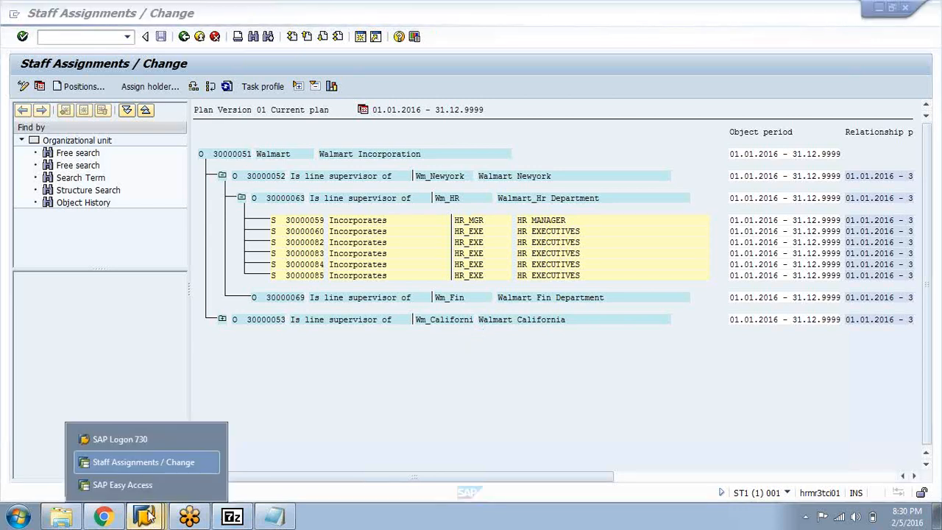
click(171, 462)
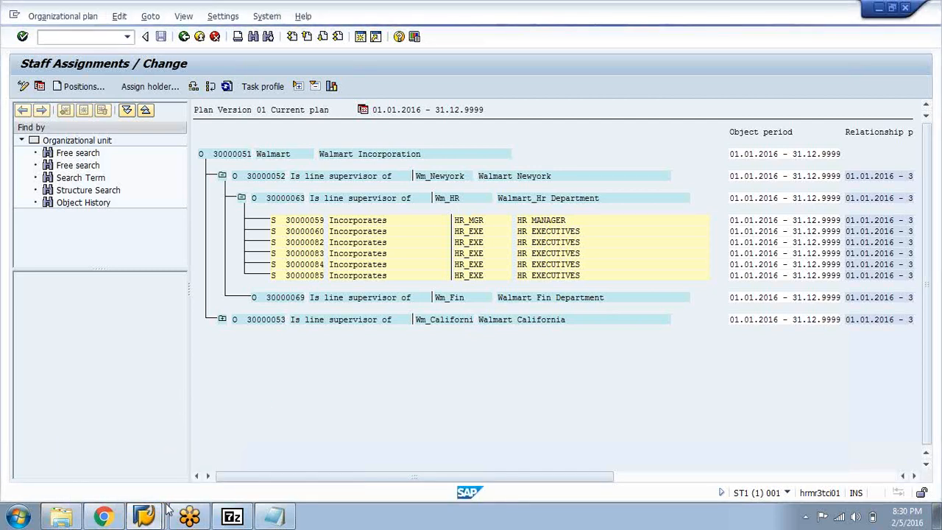
click(144, 517)
click(133, 481)
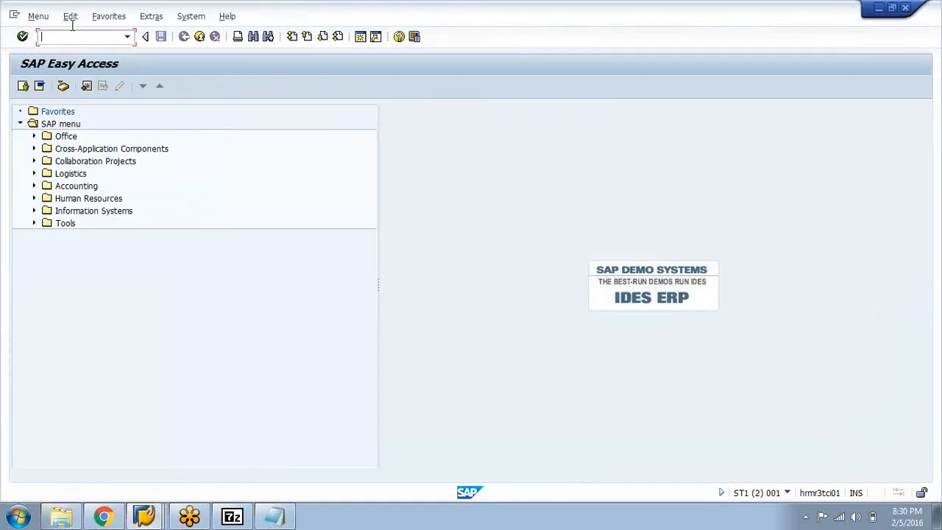
click(144, 516)
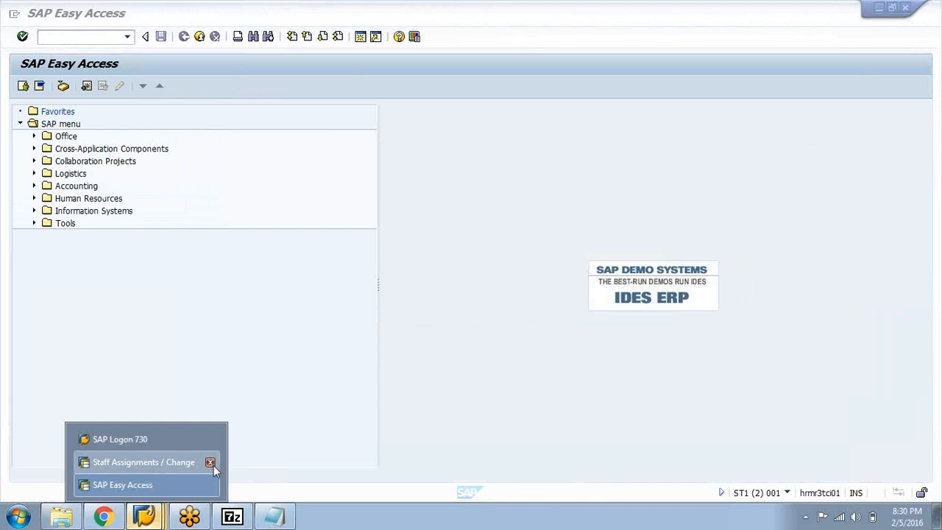
click(184, 488)
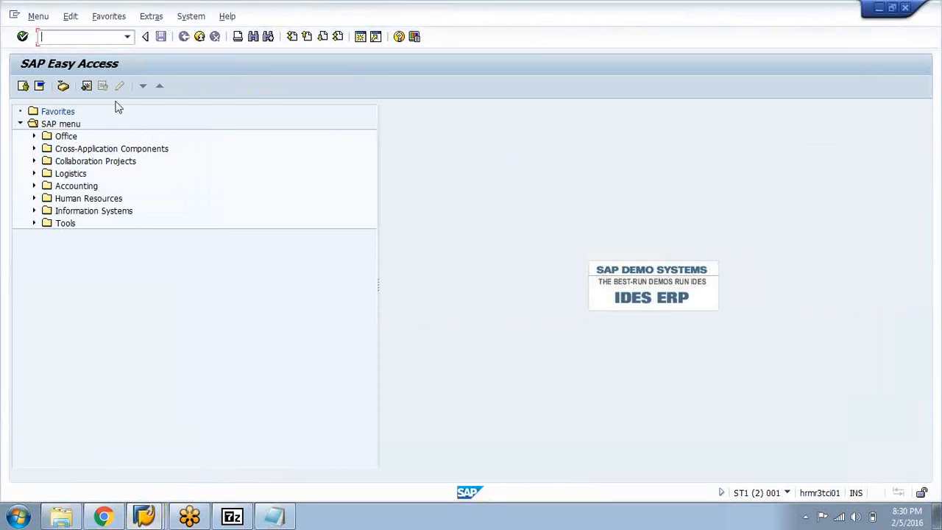
click(34, 200)
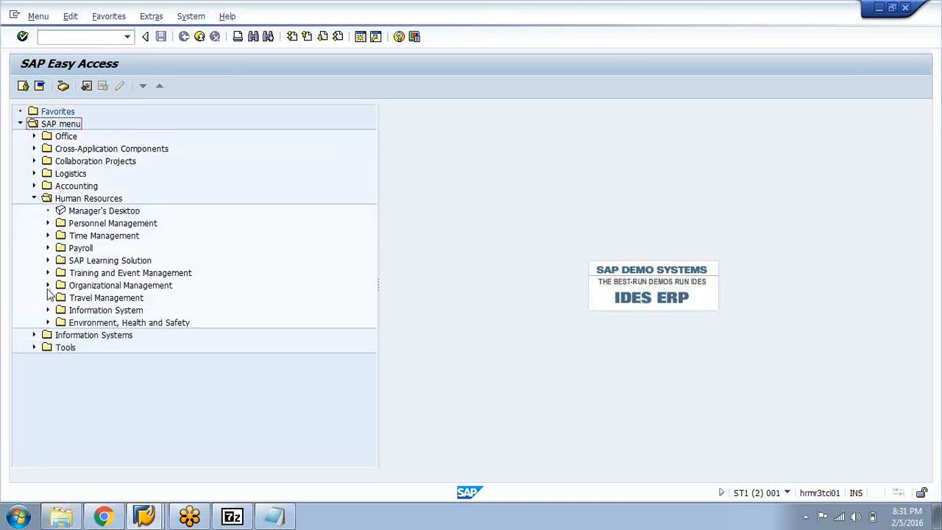
click(48, 286)
Return to the Staff Assignments session and enter the new job abbreviations Wm_Mgmnt and Wm_Executn
click(145, 517)
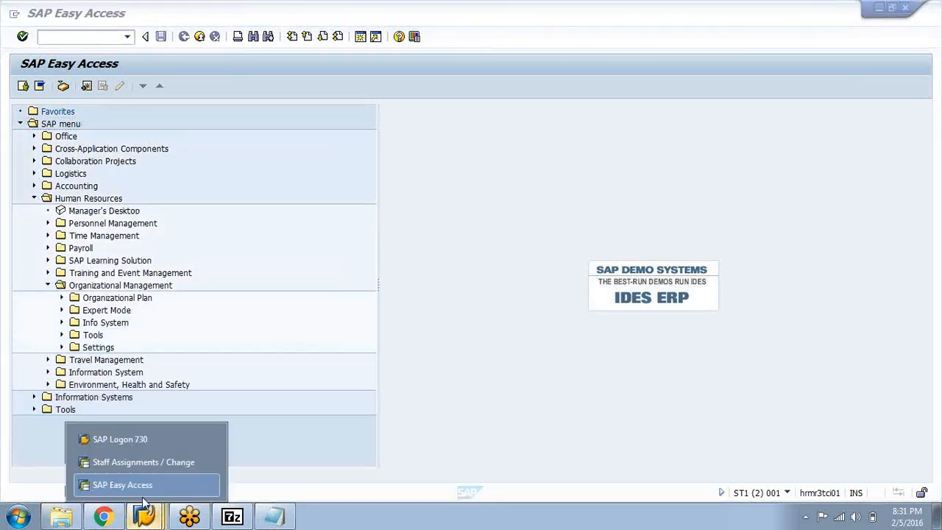
click(135, 461)
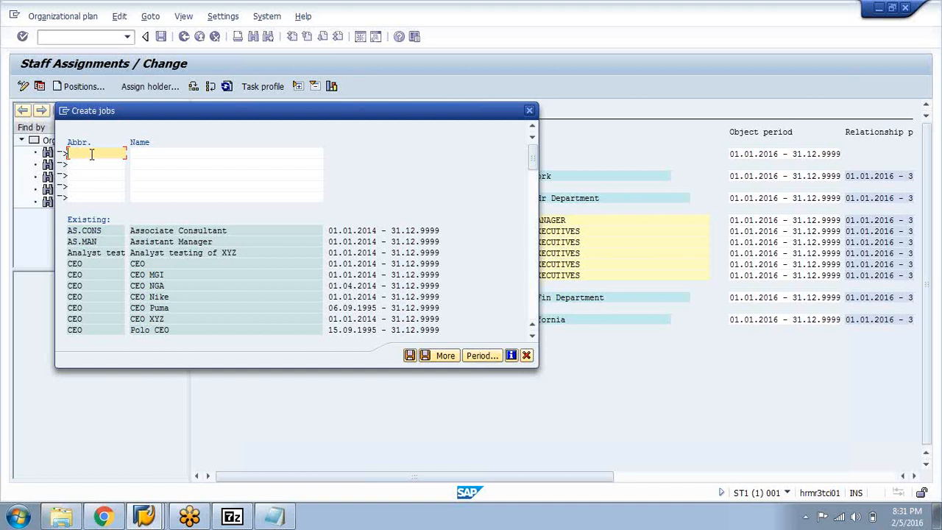
text(Mm_Mgmnt)
click(90, 163)
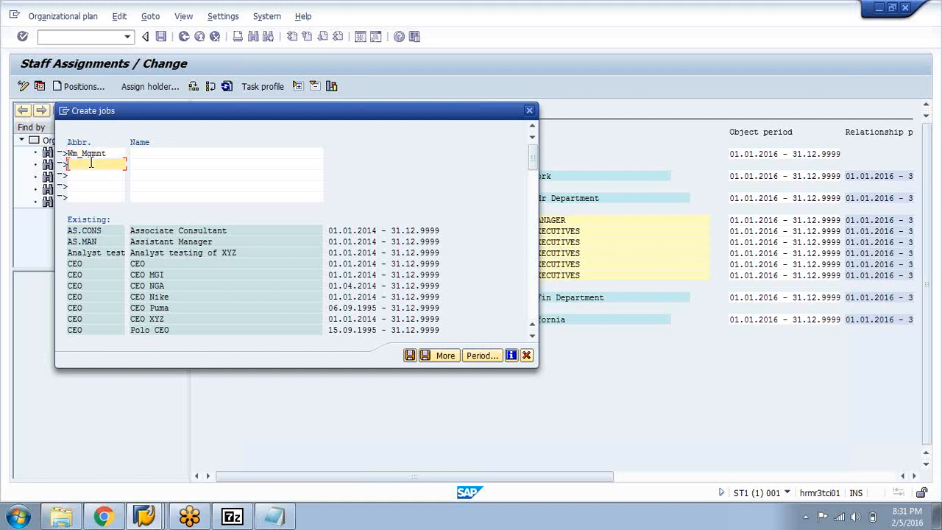
Name the two jobs Wm_Management and Wm_Execution and create them
text(Wm_Executn)
click(160, 156)
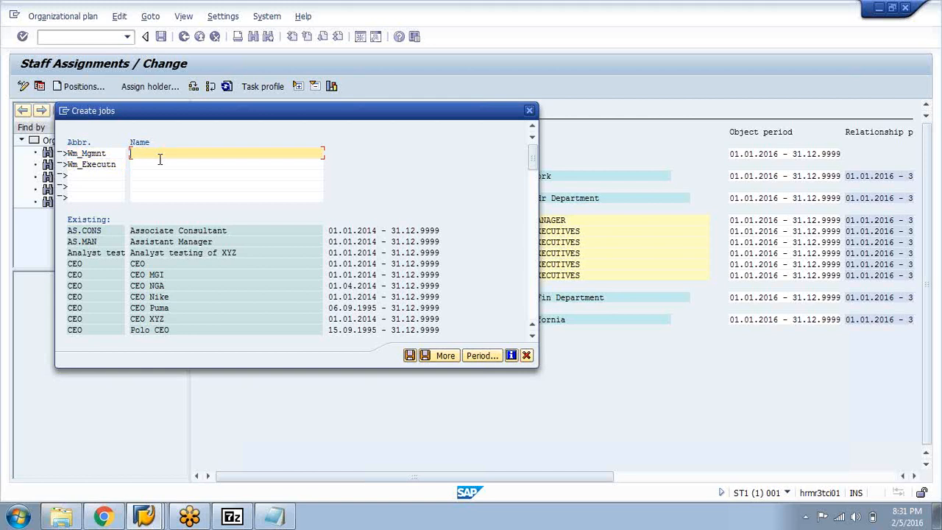
text(Wm_Management)
click(171, 165)
text(Wm)
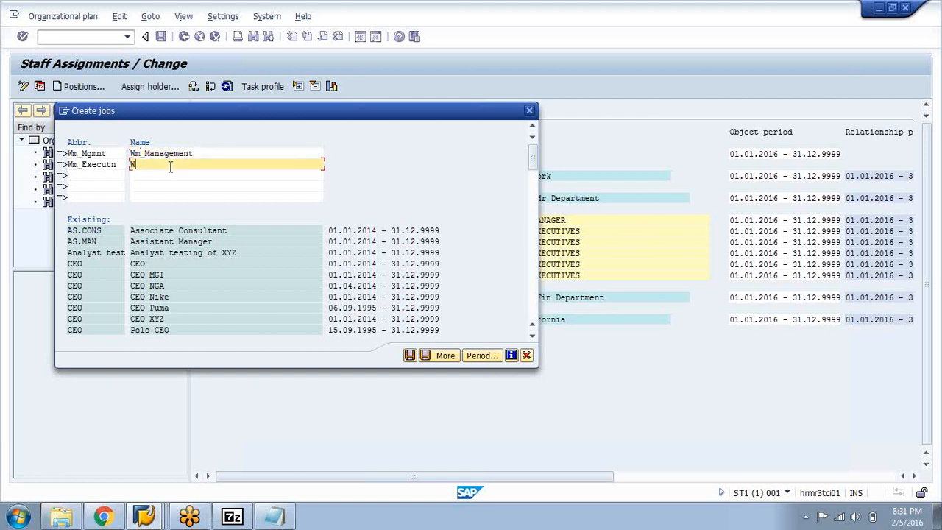
text(_Execution)
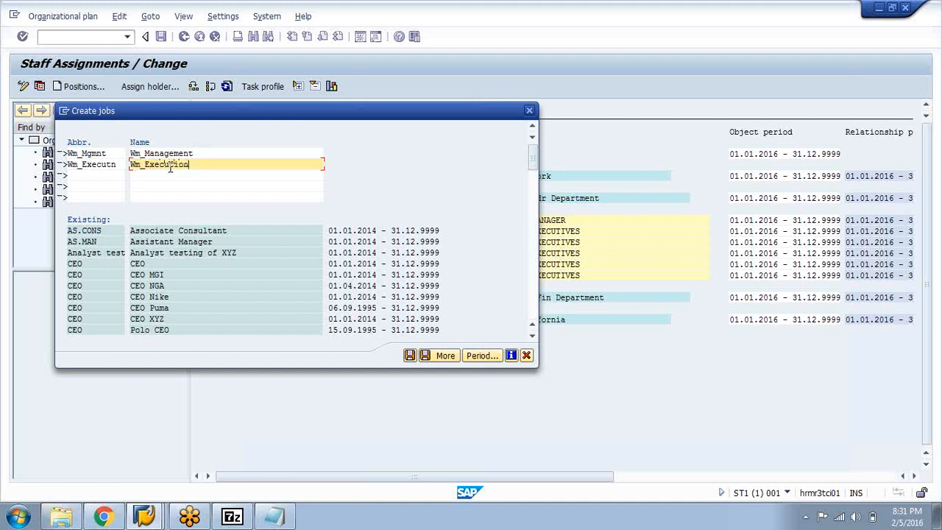
click(410, 357)
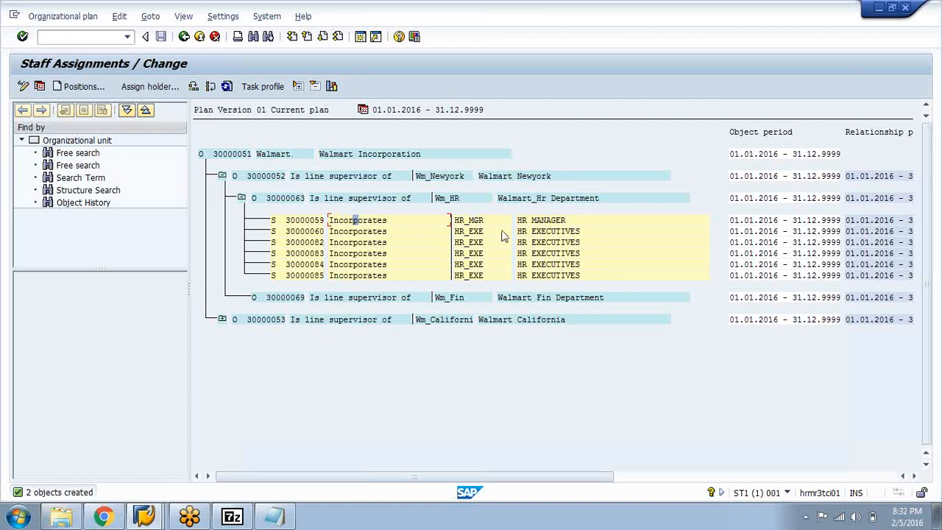
Assign the Wm_Management job to the HR MANAGER position in its task profile and return to the staff assignments
click(346, 221)
click(469, 221)
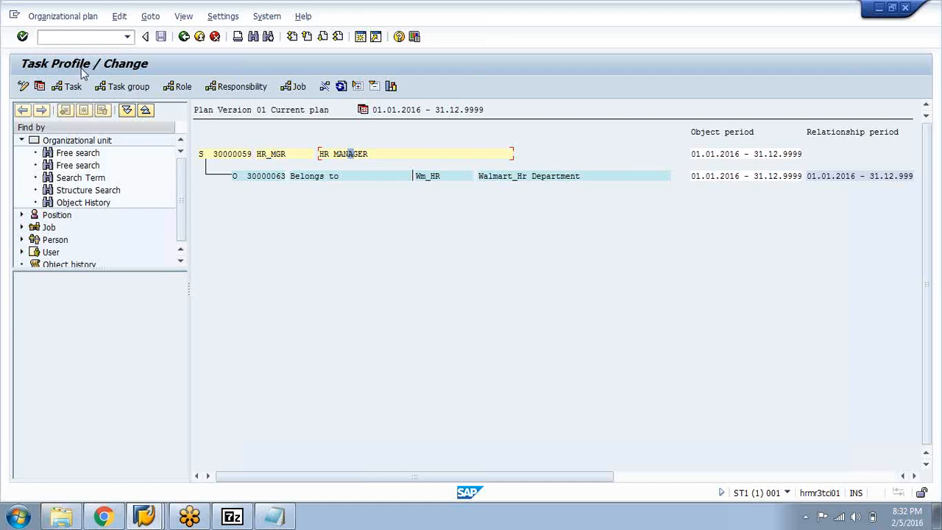
click(330, 154)
click(290, 88)
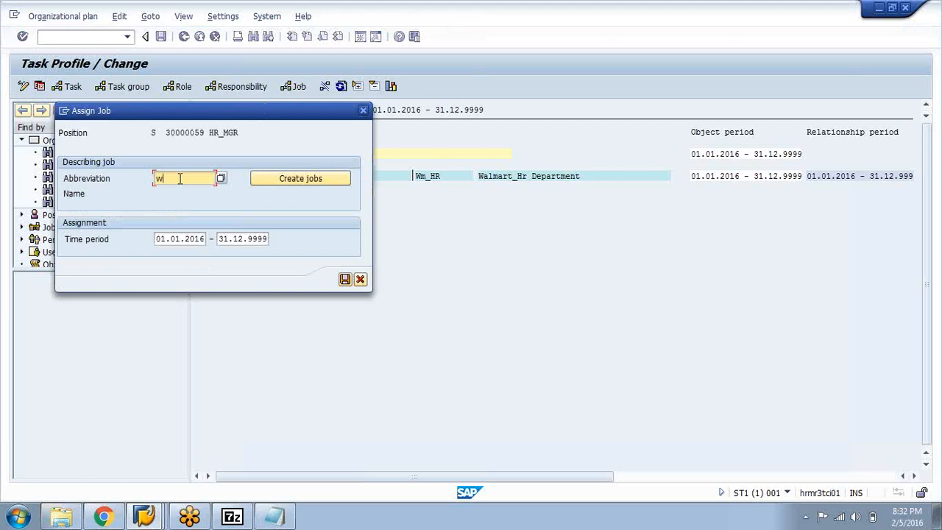
text(*)
key(Return)
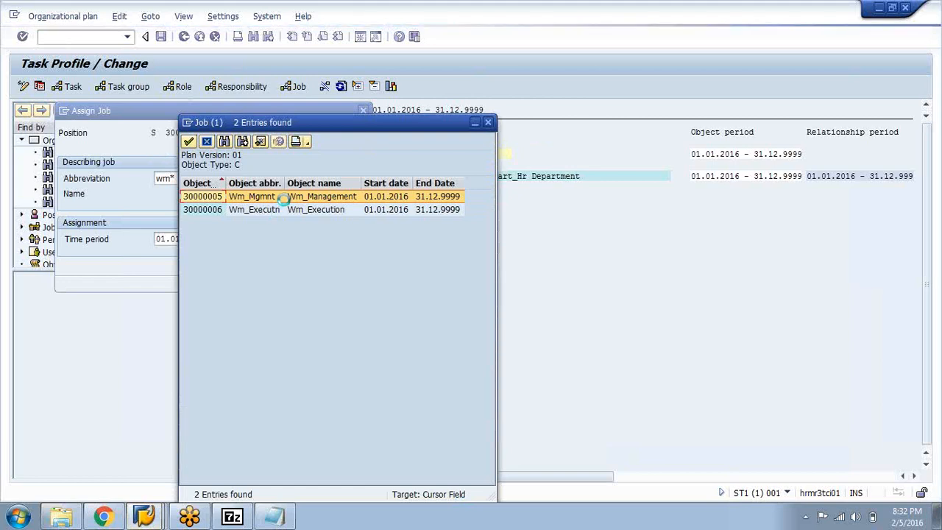
double_click(324, 198)
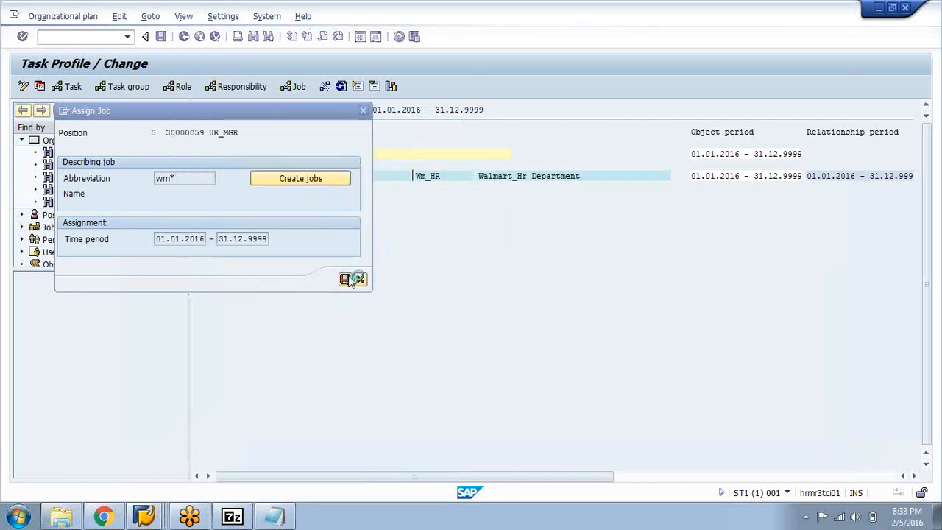
click(345, 279)
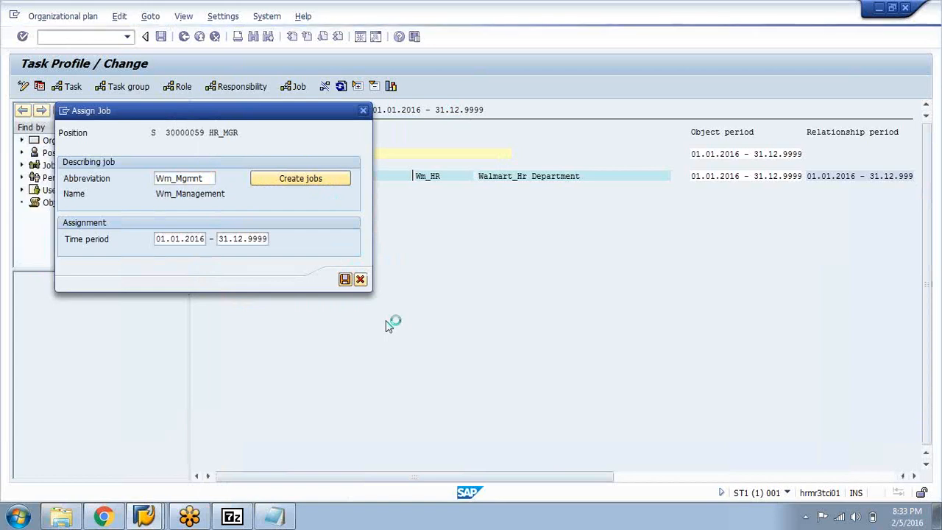
click(344, 282)
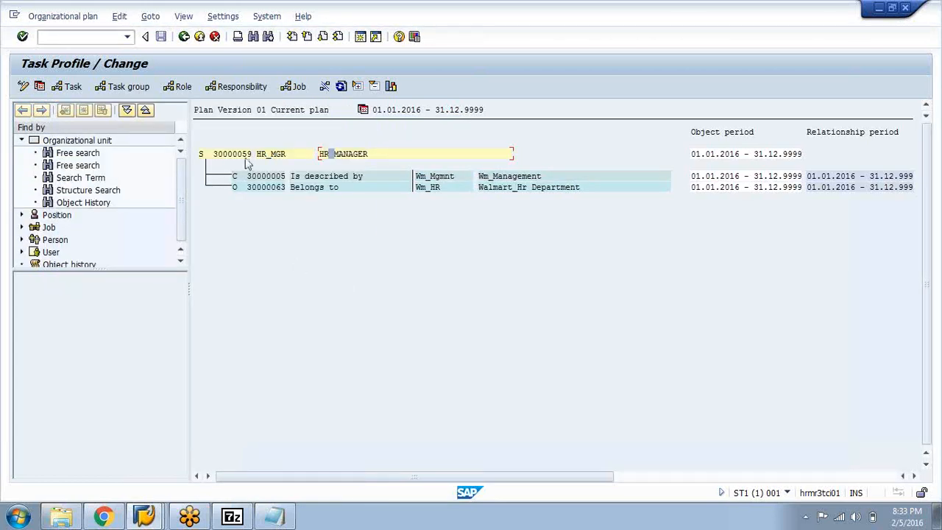
click(234, 178)
click(184, 36)
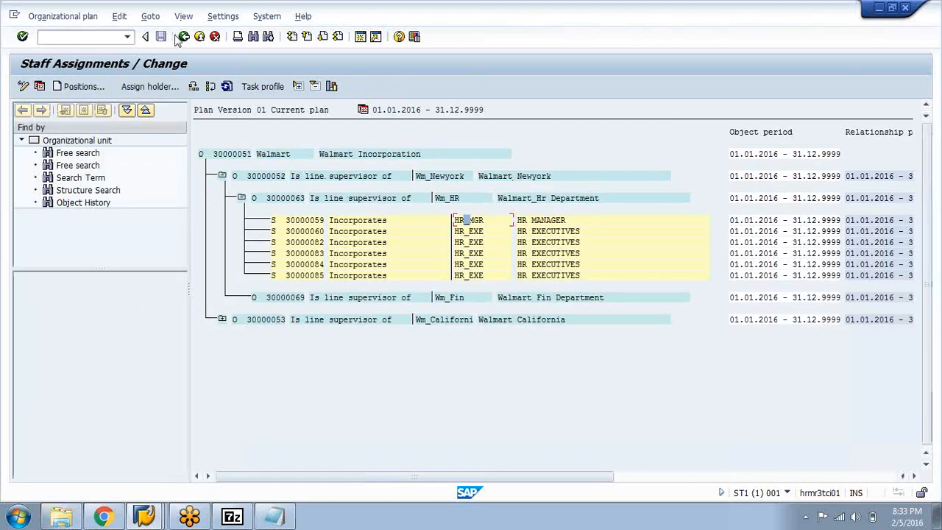
Assign the Wm_Execution job to the first HR EXECUTIVES position (30000060) in its task profile and return to the staff assignments
click(474, 233)
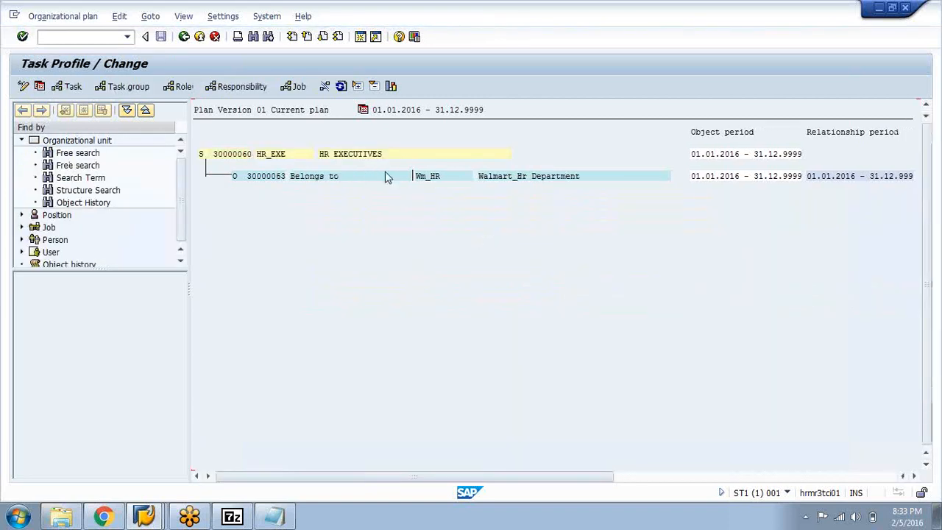
click(296, 88)
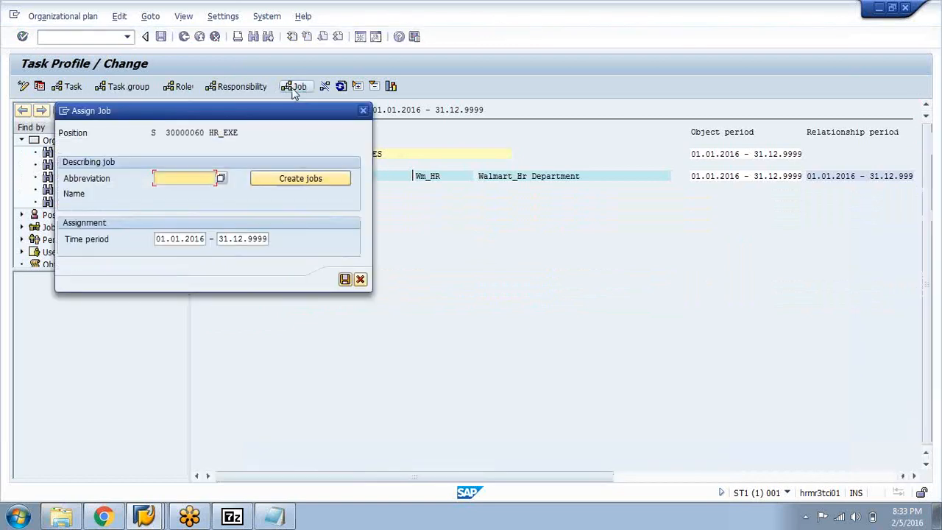
text(wm)
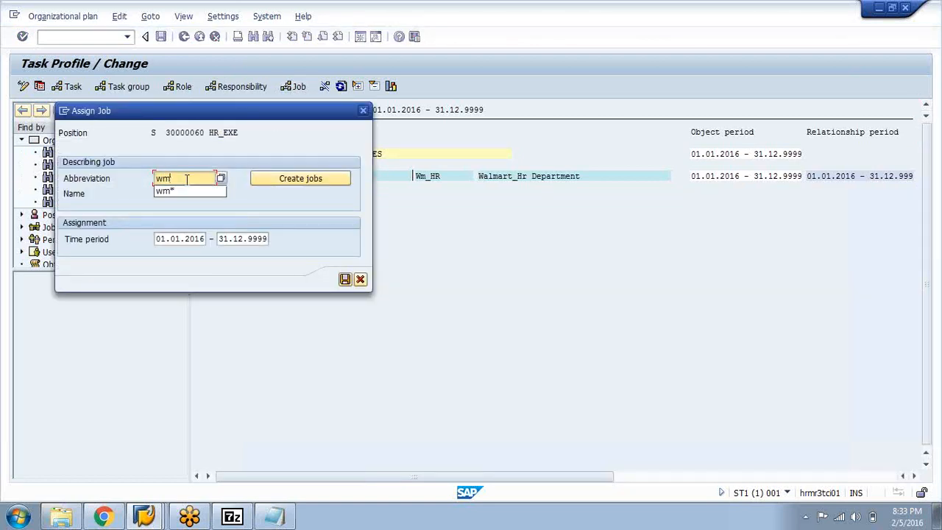
click(187, 189)
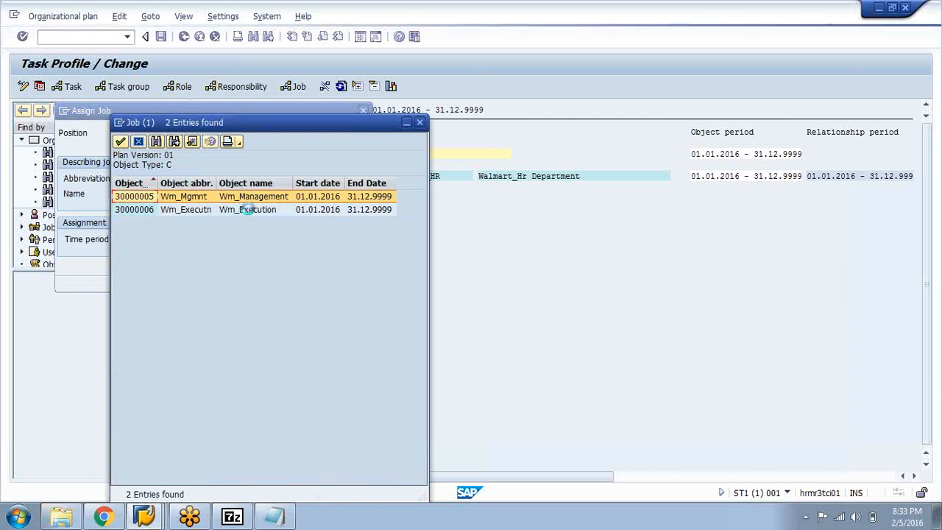
click(250, 210)
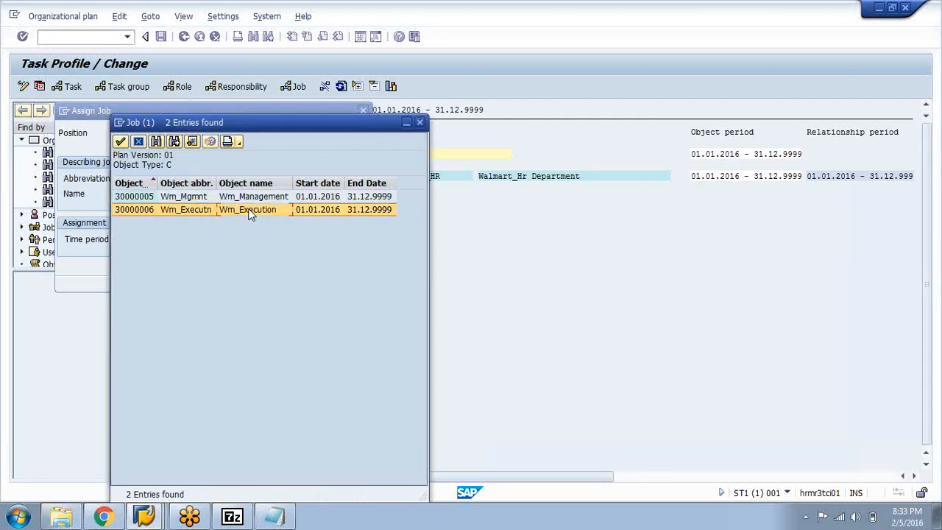
double_click(249, 210)
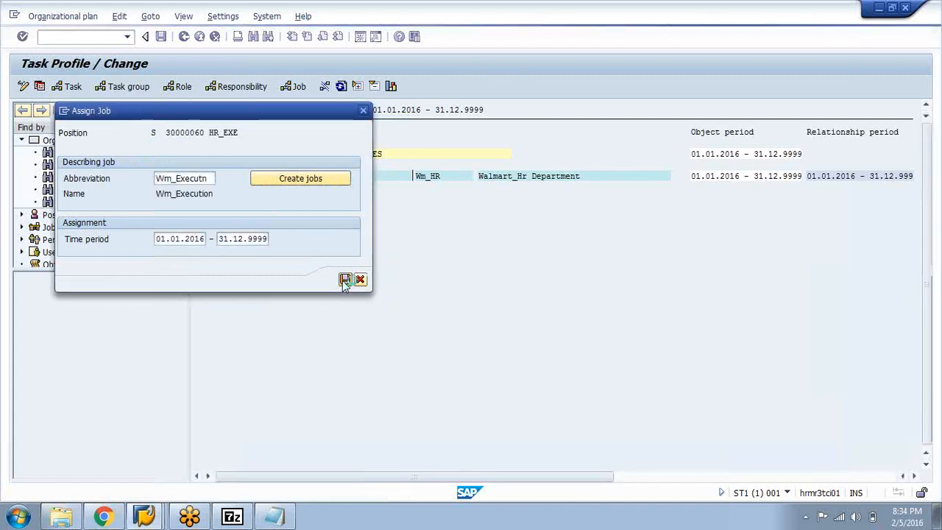
click(344, 280)
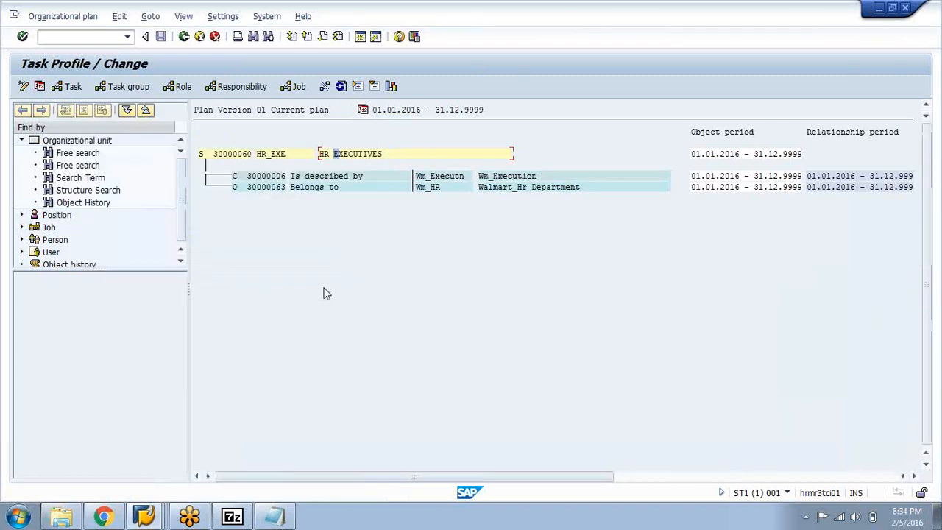
click(184, 37)
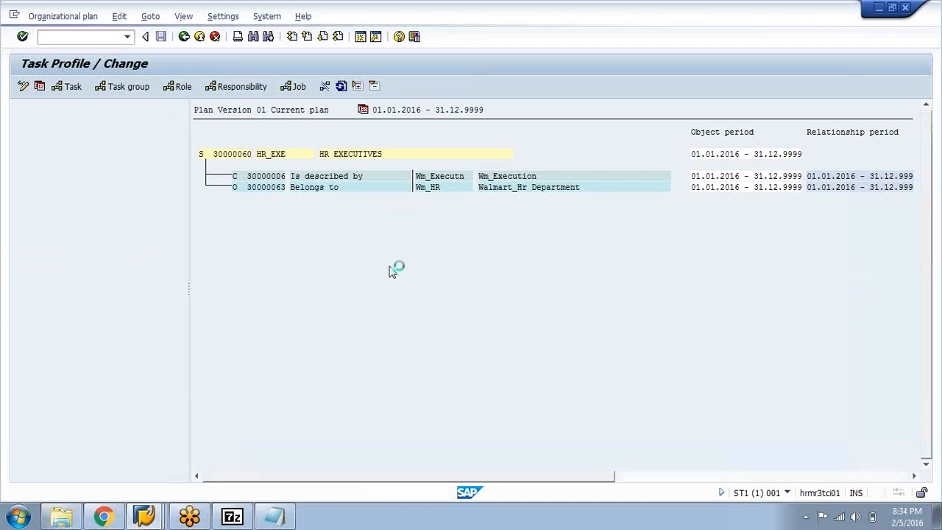
Assign the Wm_Execution job to the HR EXECUTIVES position 30000082 in its task profile and return to the staff assignments
click(376, 243)
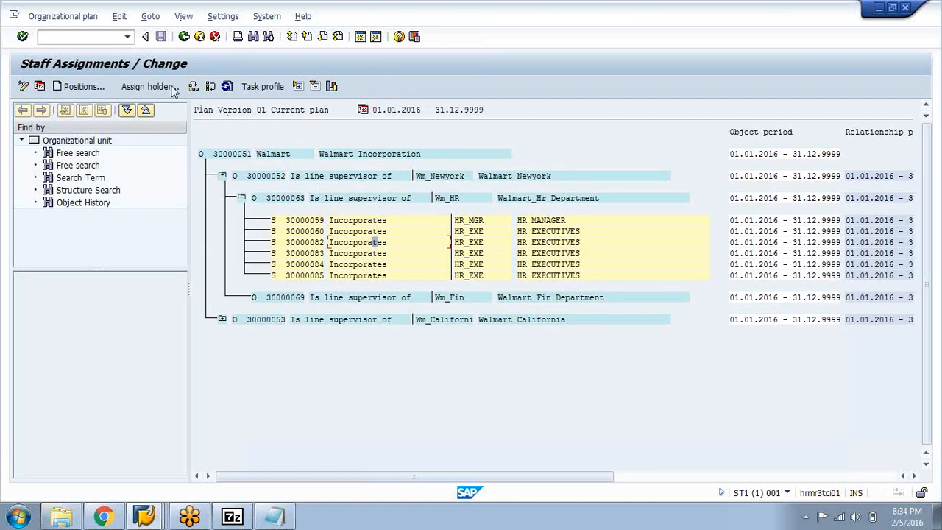
double_click(386, 250)
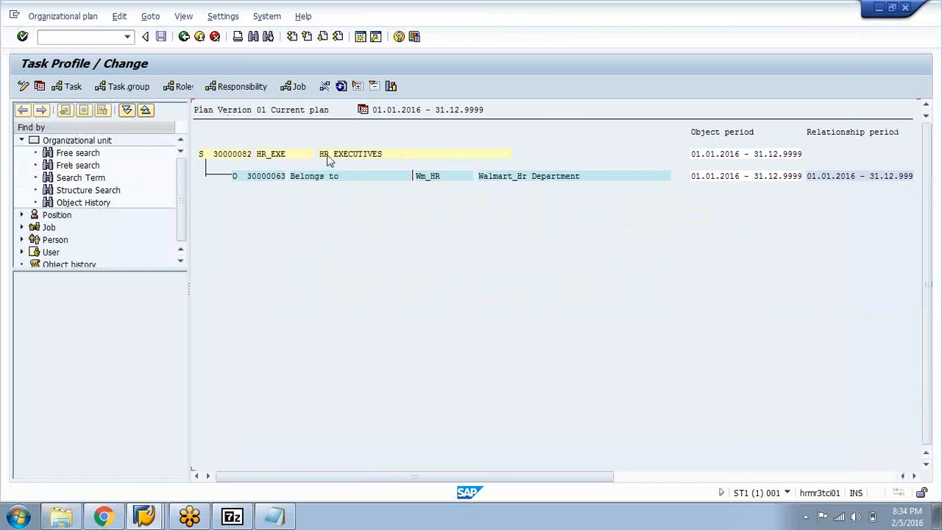
click(327, 155)
click(288, 86)
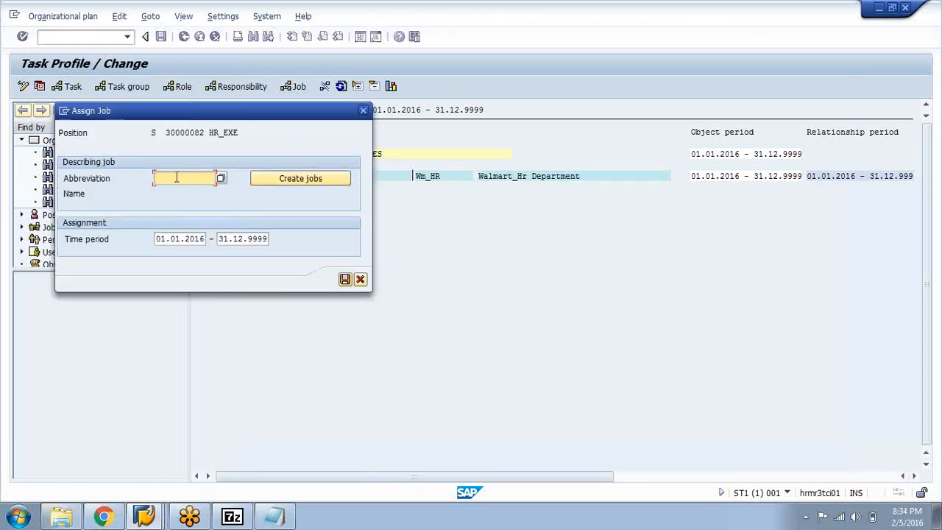
click(180, 178)
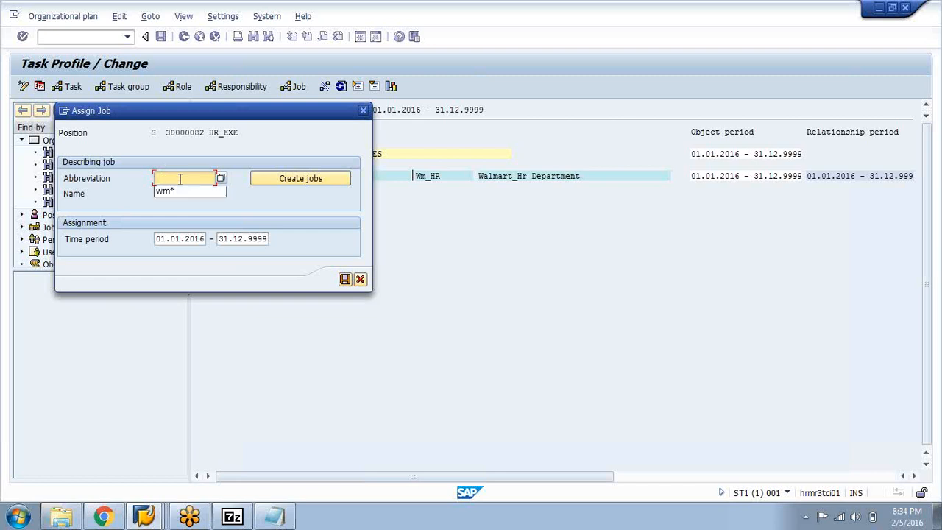
click(185, 192)
key(Return)
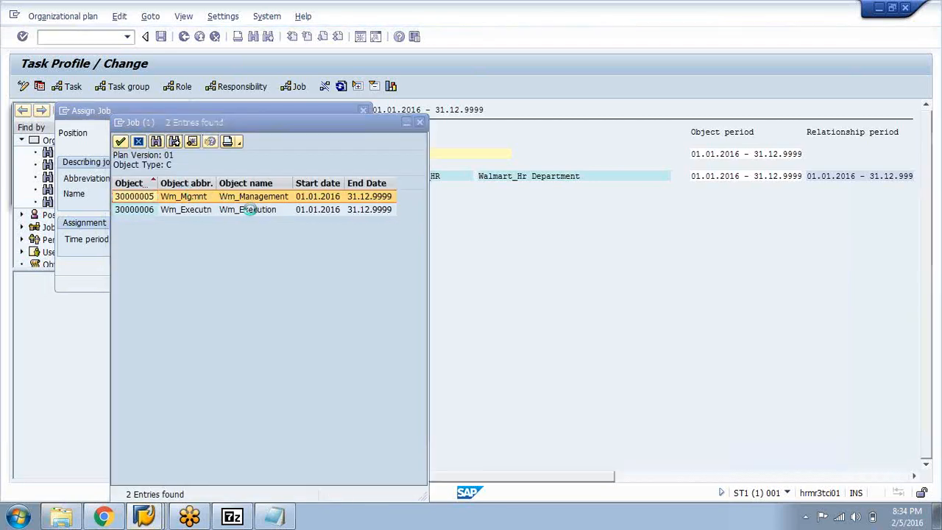
click(251, 211)
double_click(251, 210)
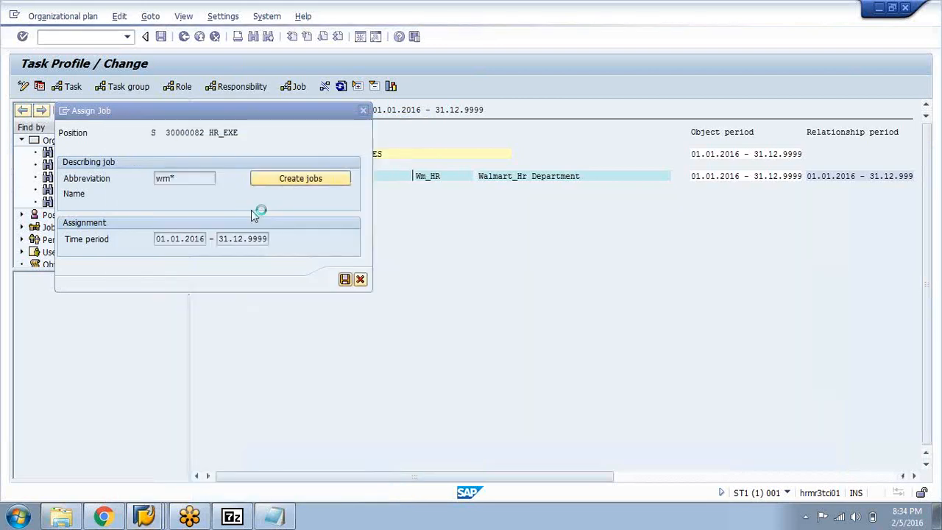
click(345, 279)
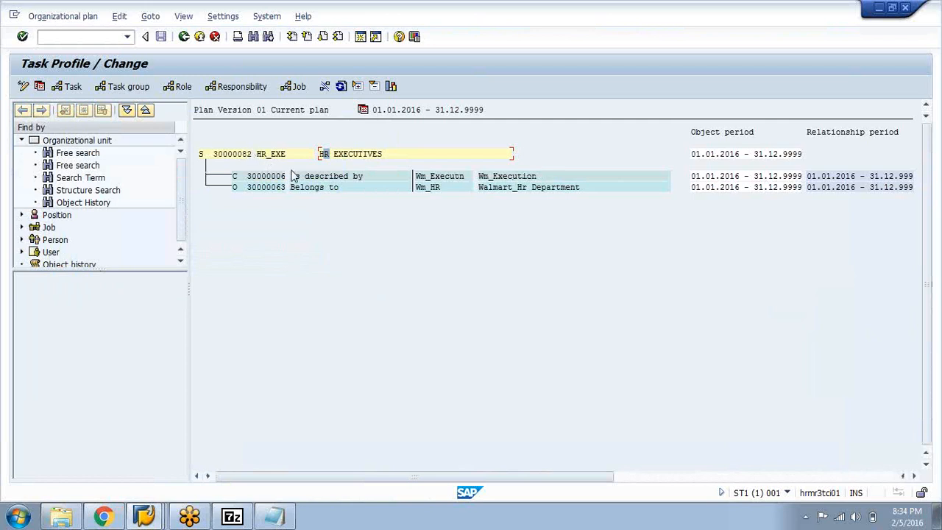
click(183, 36)
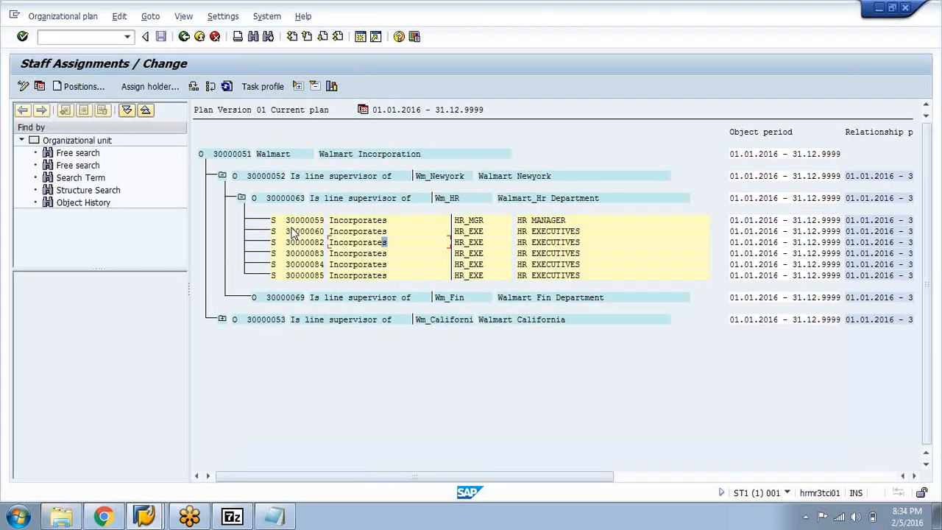
Go back to the organizational structure, reopen the staff assignments for Walmart Incorporation and expand the Walmart_Hr Department's positions
click(184, 36)
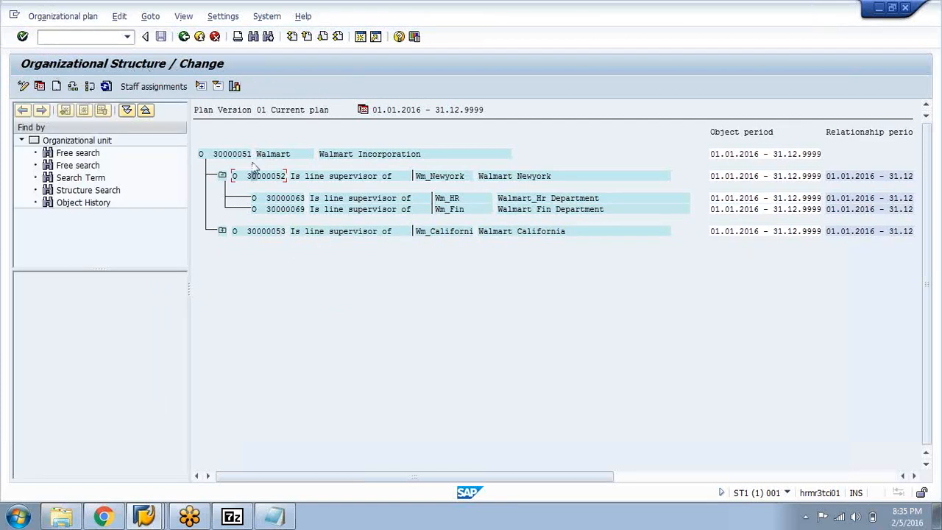
click(248, 154)
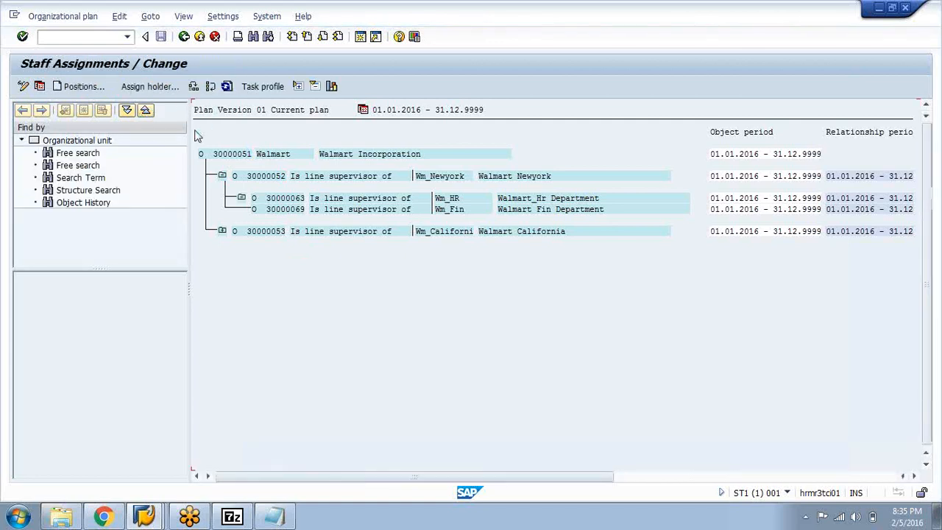
click(241, 198)
click(222, 232)
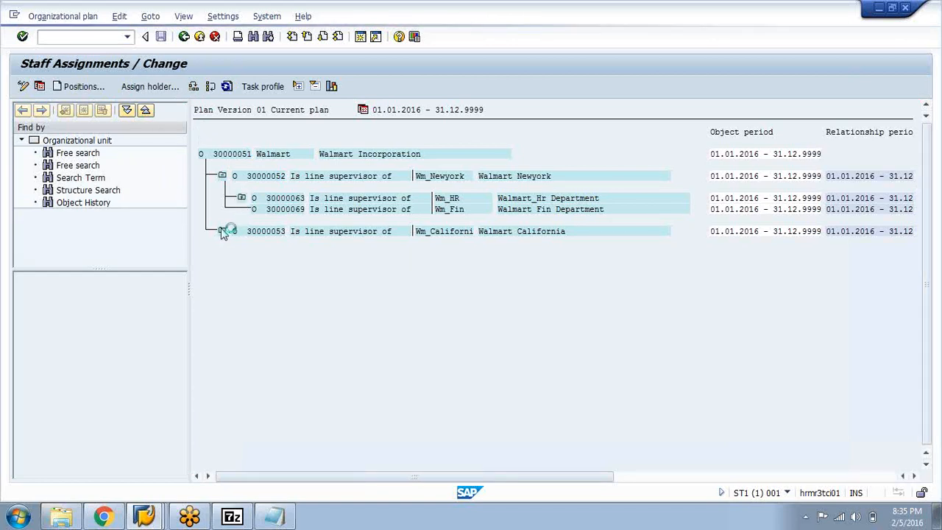
click(242, 198)
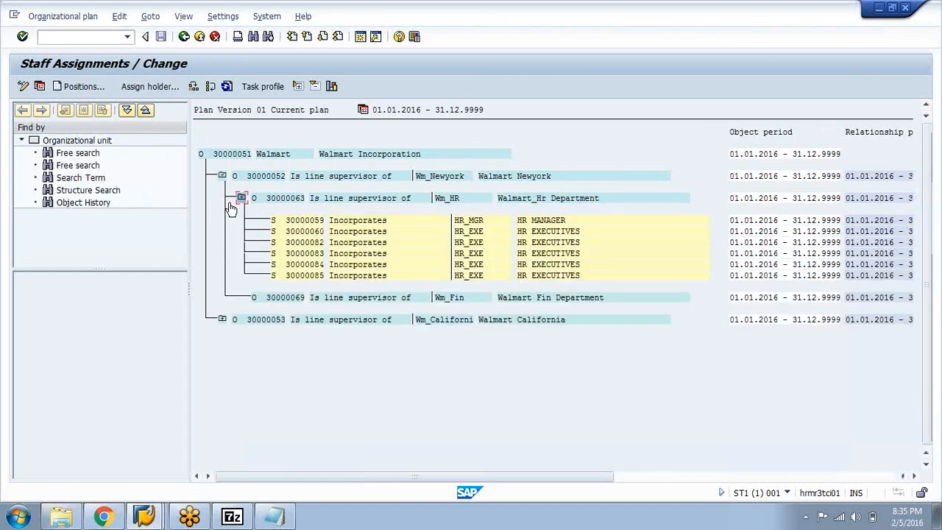
View the account assignment of the Walmart_Hr Department and return to the staff assignments
click(327, 220)
click(351, 198)
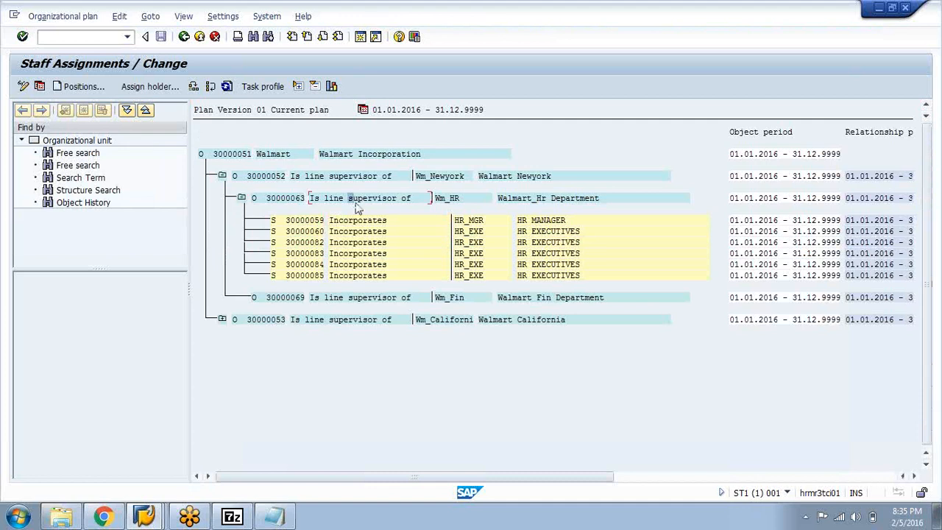
click(162, 16)
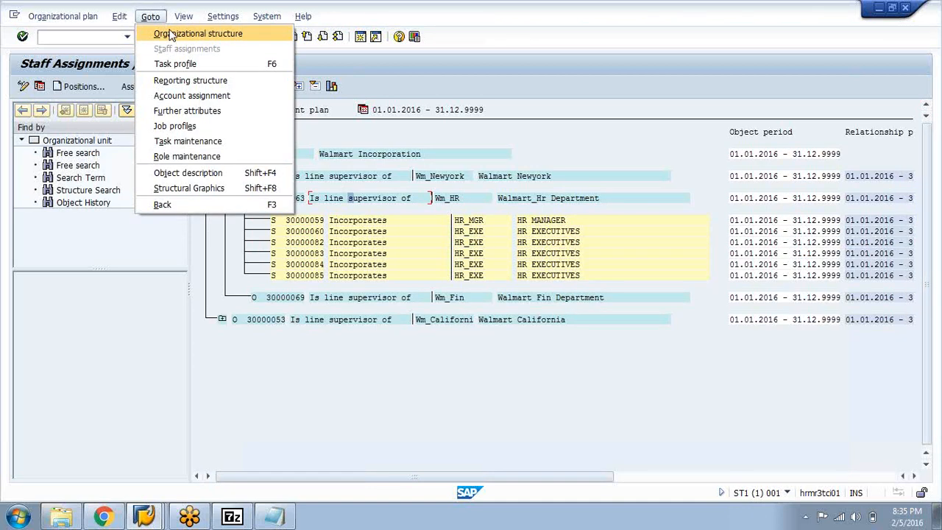
click(190, 95)
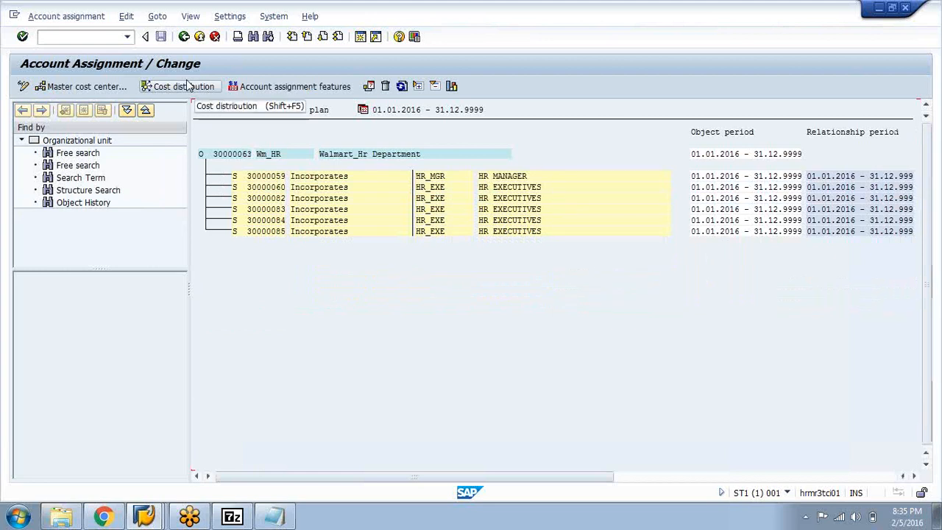
click(189, 39)
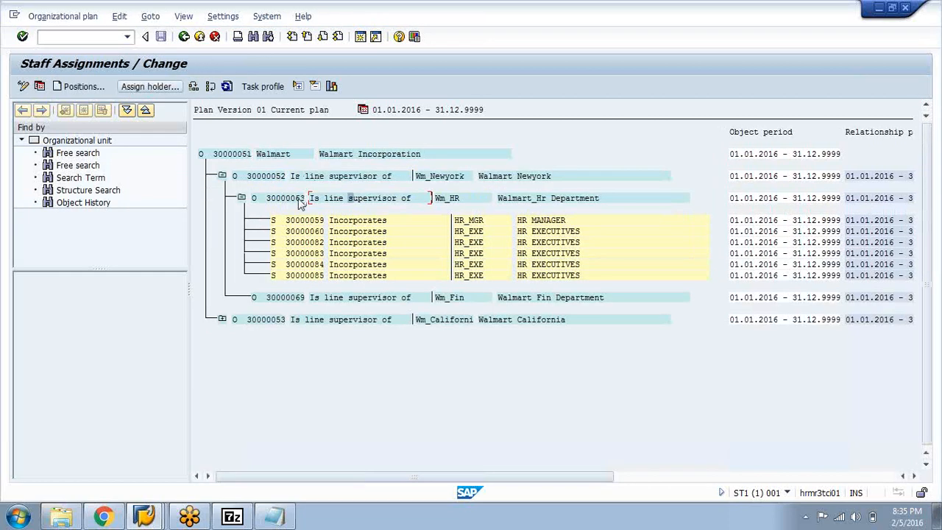
Examine the Walmart_Hr Department's reporting structure between the HR MANAGER and HR EXECUTIVES positions, and return to the staff assignments
click(150, 16)
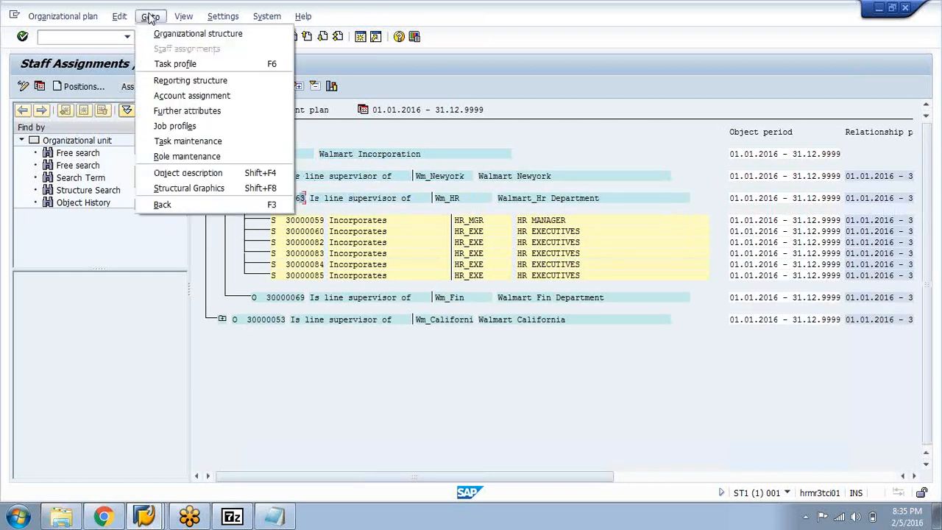
click(176, 79)
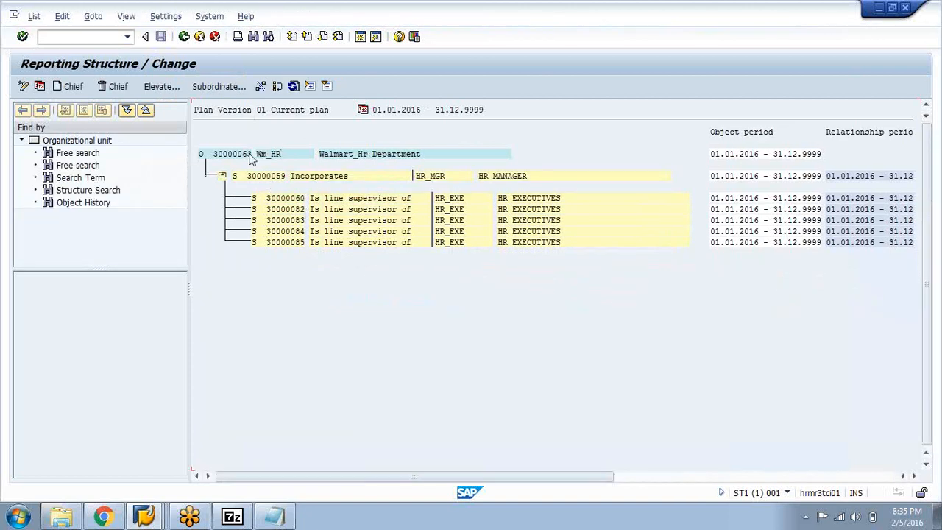
click(431, 178)
click(398, 221)
click(374, 198)
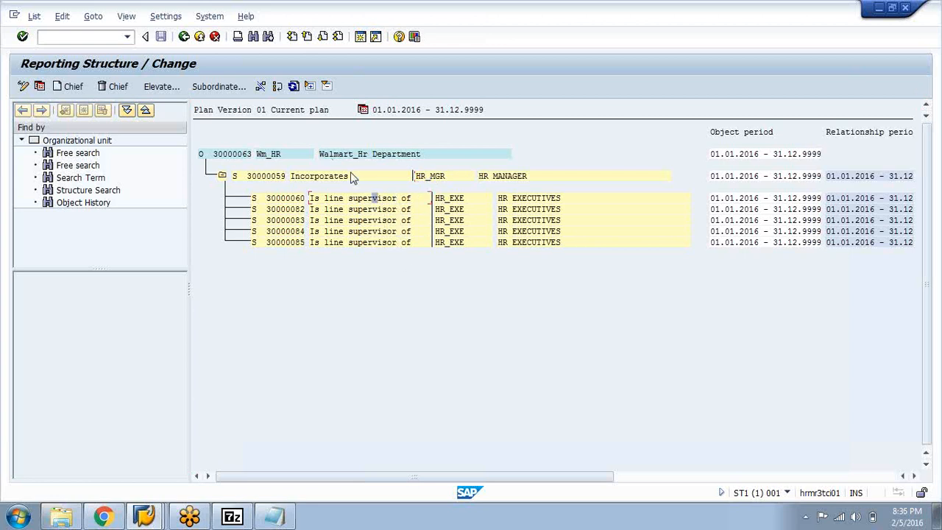
click(184, 36)
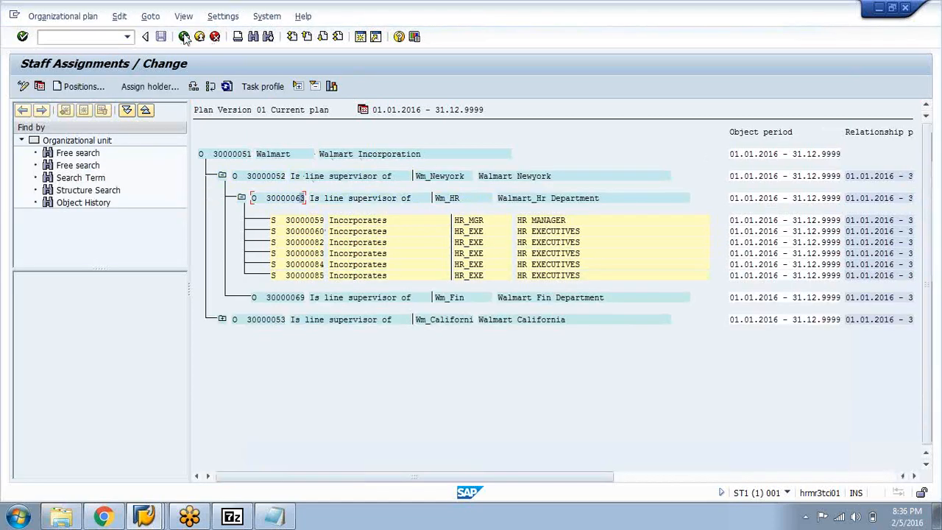
click(120, 16)
mouse_move(138, 33)
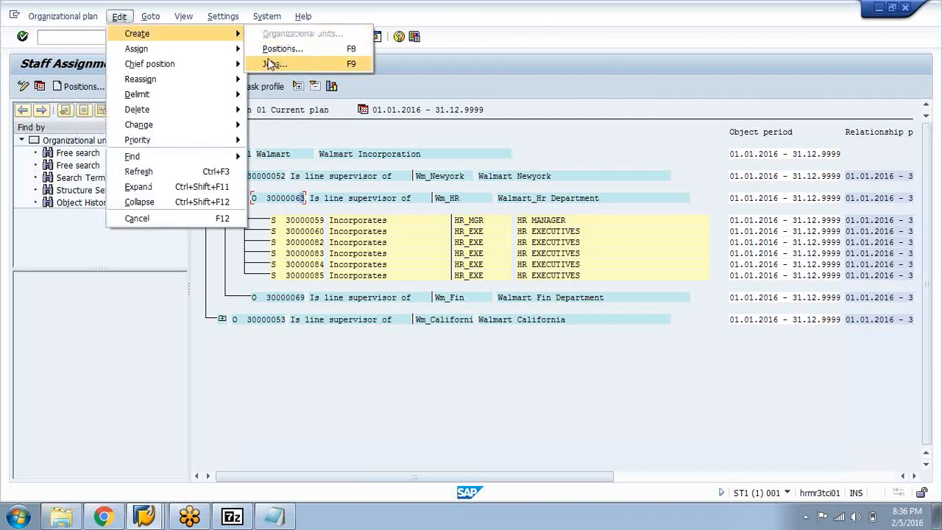
click(418, 87)
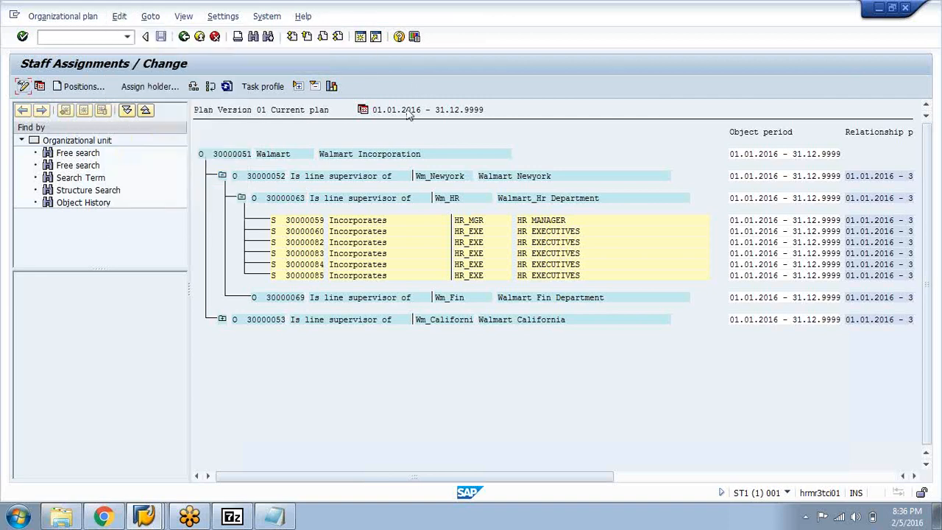
Open the HR MANAGER position's task profile and look over its job assignment form, leaving it without assigning a job
click(311, 221)
double_click(299, 222)
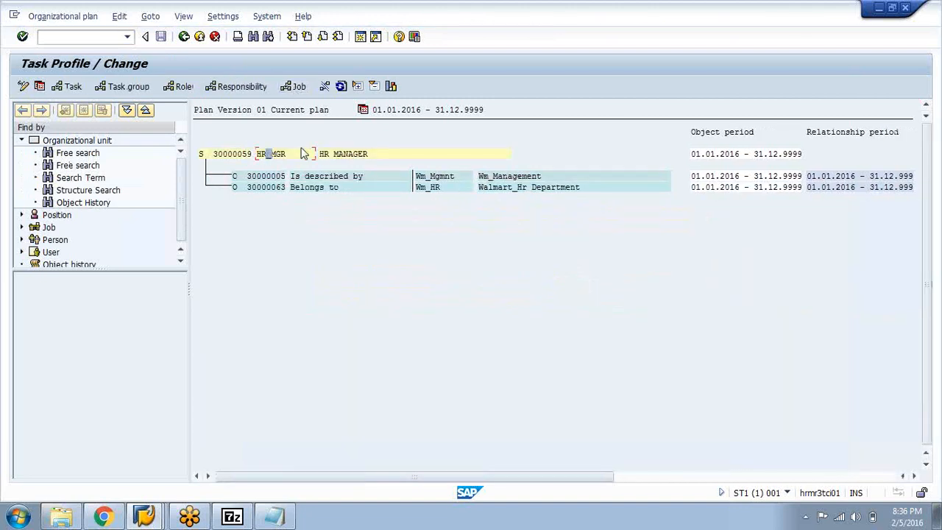
click(294, 87)
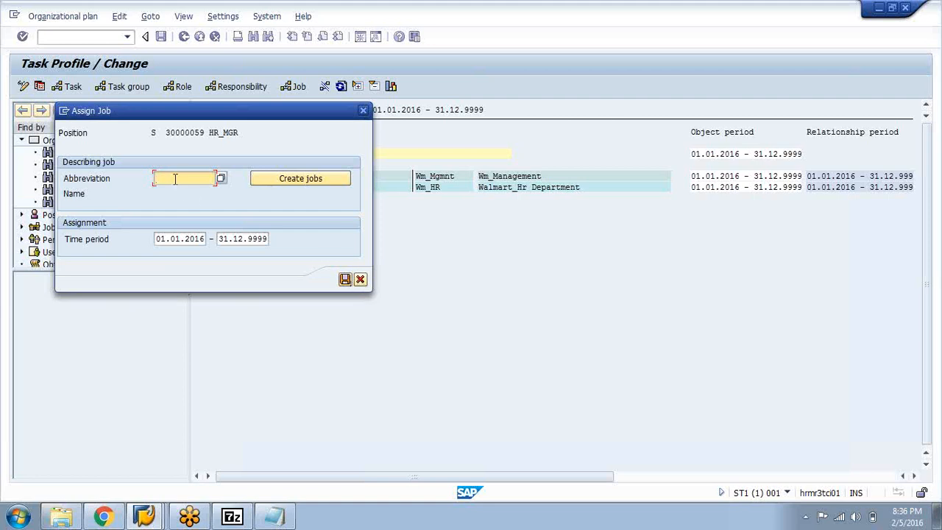
drag(234, 112, 290, 175)
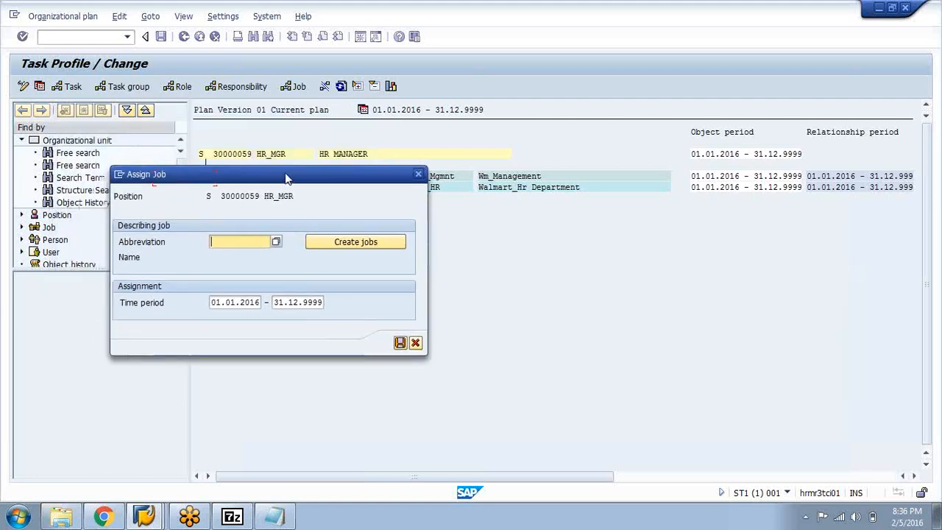
click(233, 243)
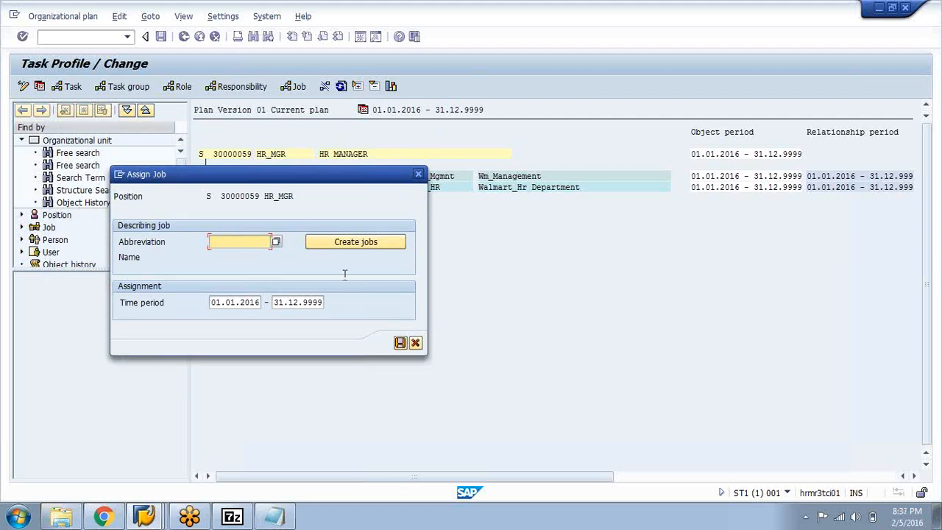
click(417, 344)
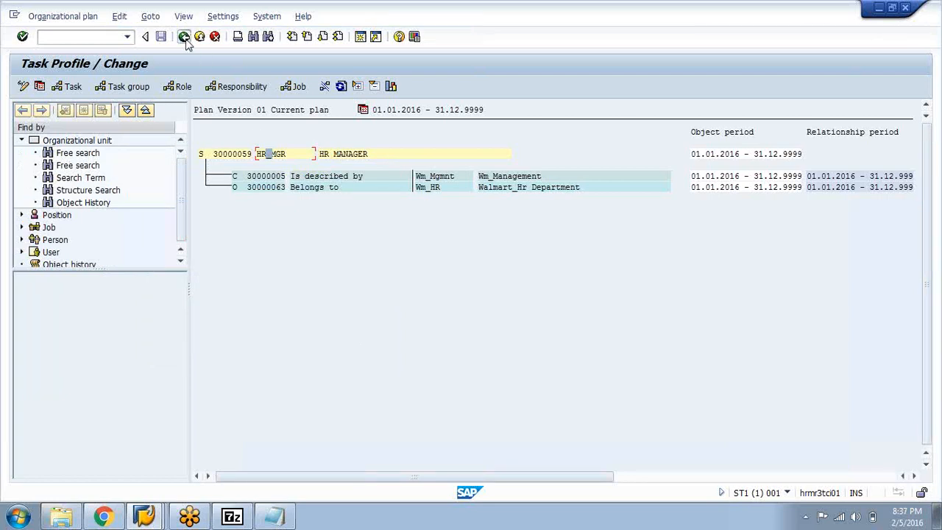
Back out of the task profile, staff assignments and organizational structure to the organizational plan's initial screen
click(185, 35)
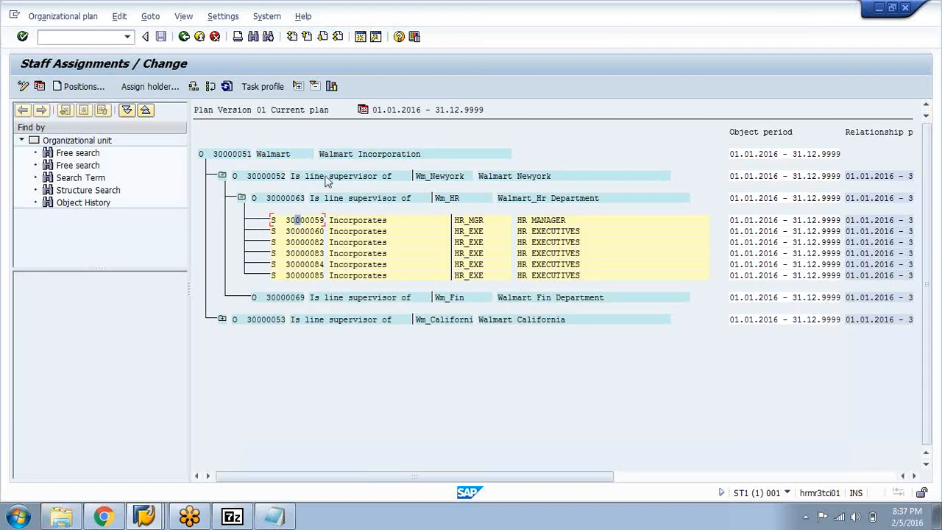
click(182, 40)
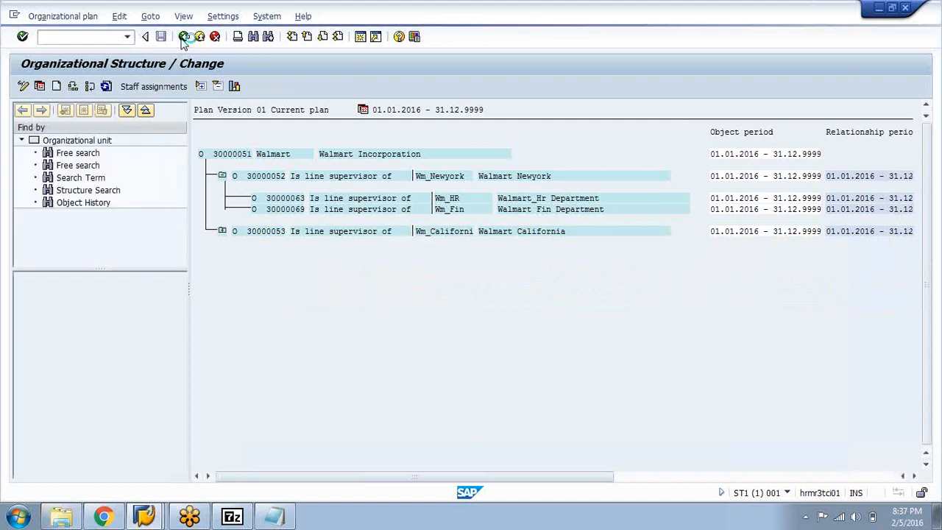
click(184, 39)
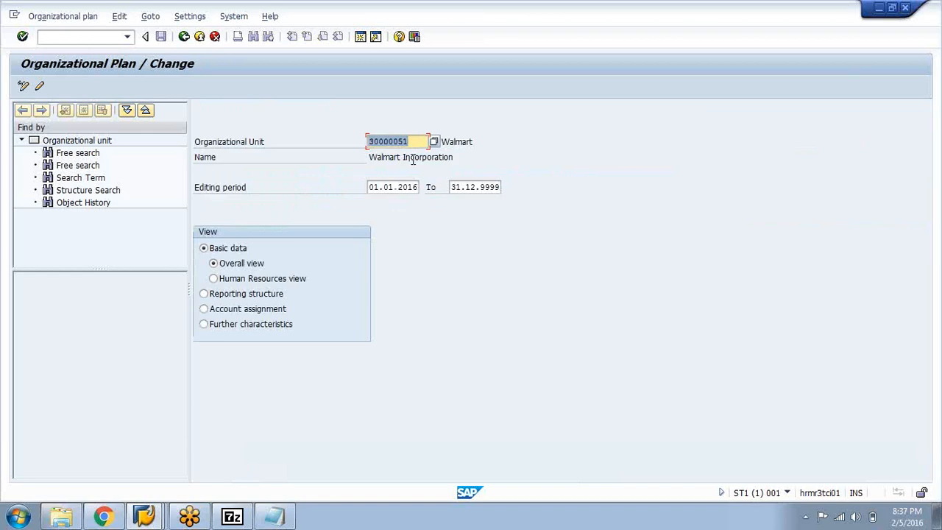
Switch to the OM Session 1 notes in Notepad and review the object types and methods to create an org structure
click(273, 516)
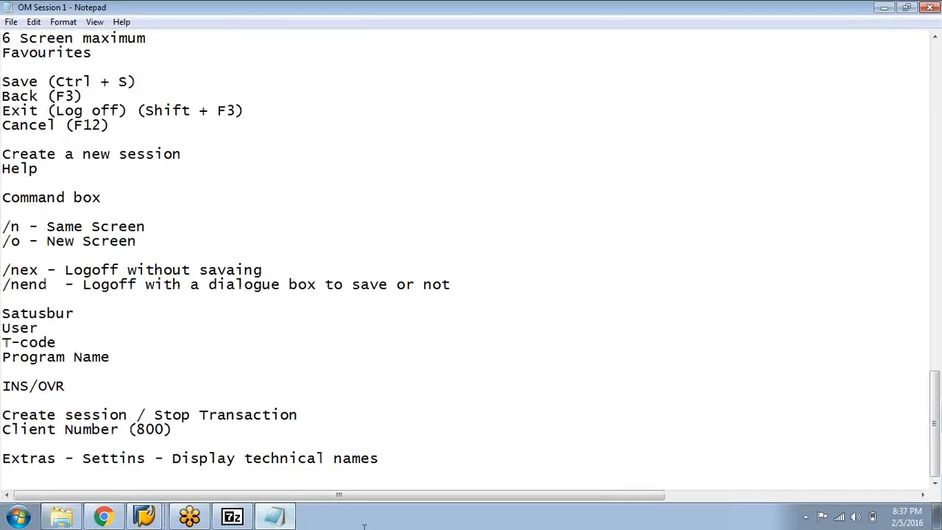
scroll(8, 271, up, 14)
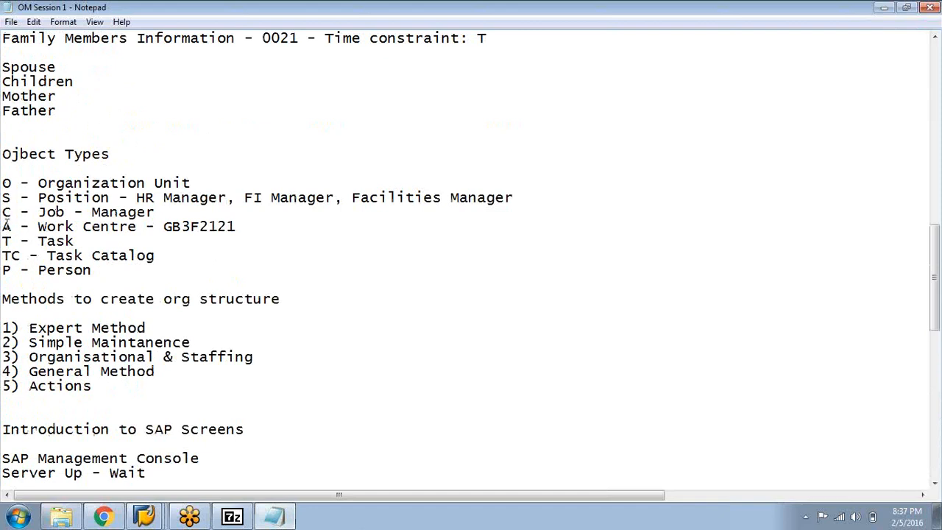
drag(5, 226, 3, 251)
click(112, 247)
click(189, 250)
drag(190, 250, 6, 254)
drag(173, 265, 14, 243)
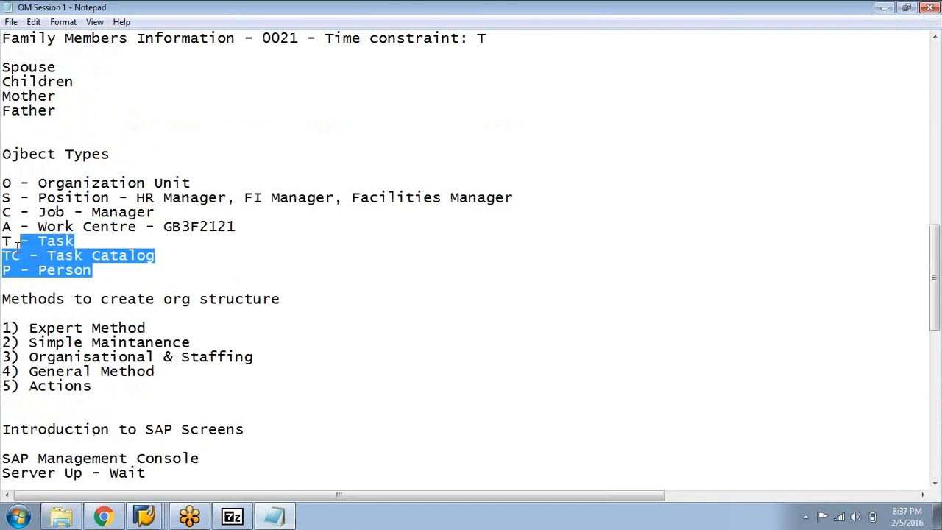
click(145, 283)
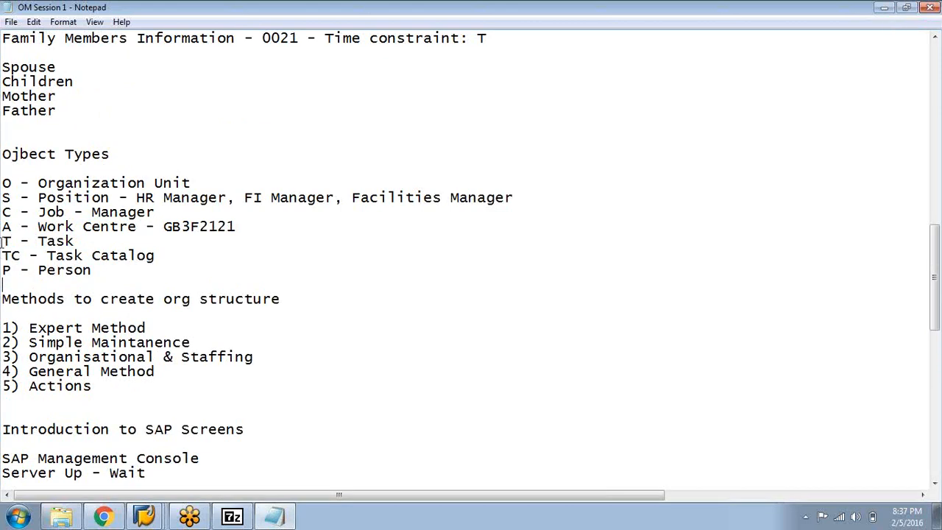
drag(30, 327, 156, 332)
click(157, 334)
Minimize the notes to return to SAP and leave the organizational plan for the SAP Easy Access screen
click(886, 7)
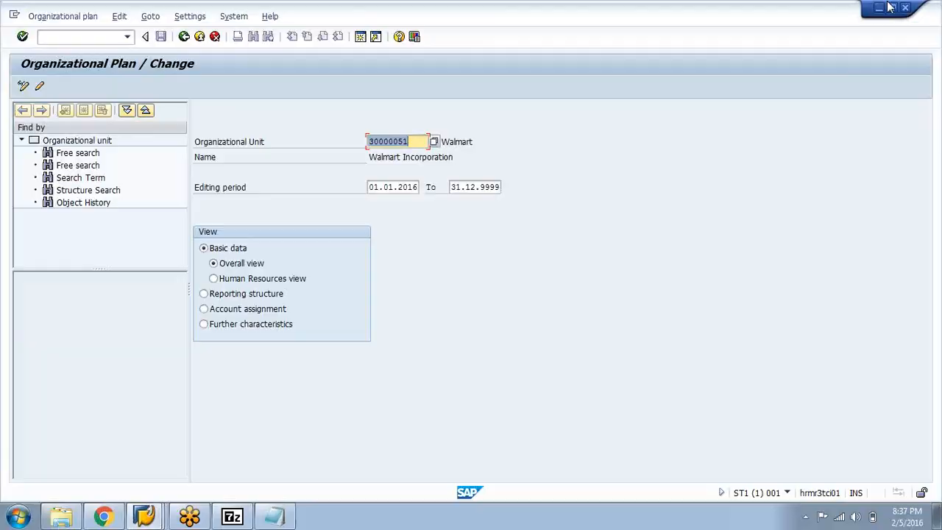
click(184, 37)
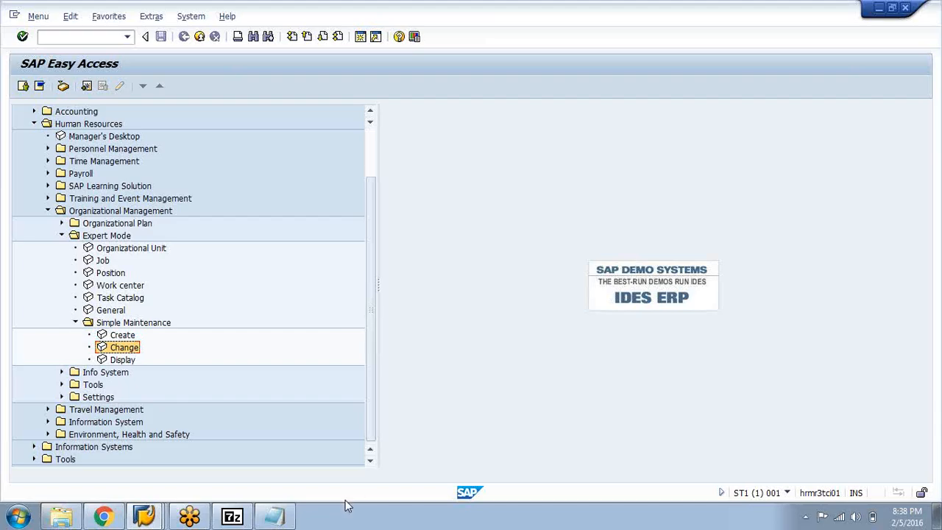
Switch to the OM Session 1 notes in Notepad and add the line "K-Cost Center" below "P - Person" in the object types list
click(277, 518)
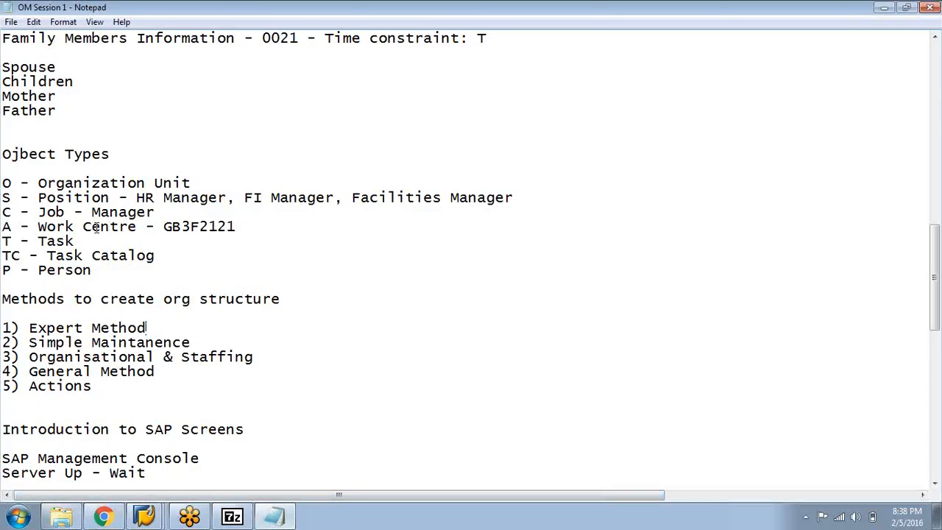
scroll(96, 228, down, 1)
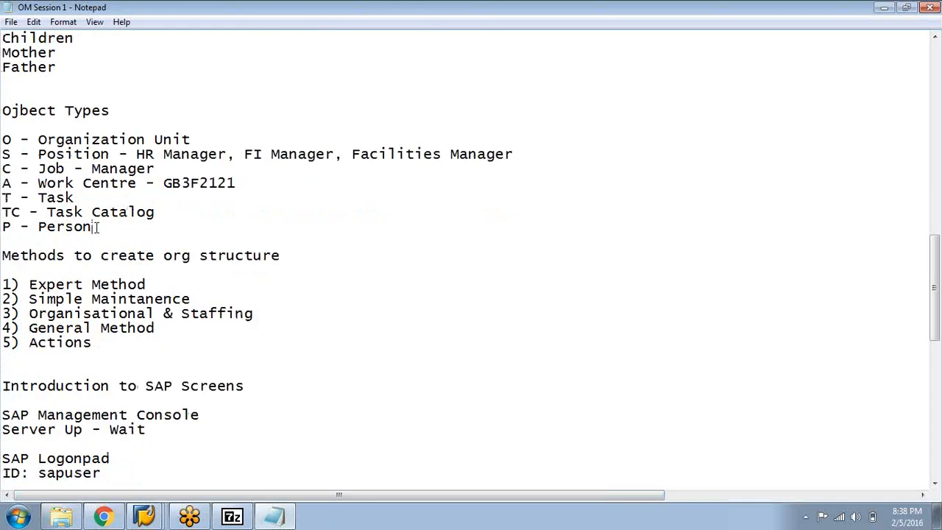
click(97, 227)
key(Return)
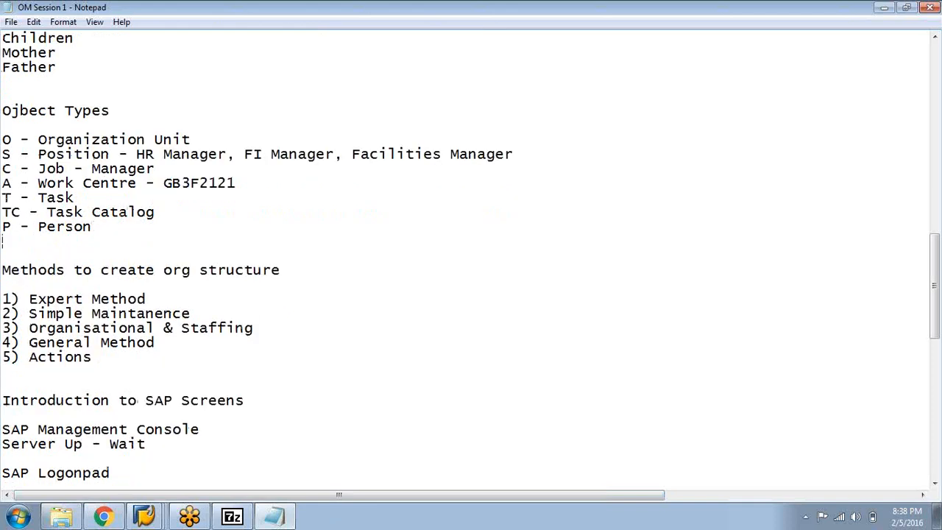
text(K-Cost Cen)
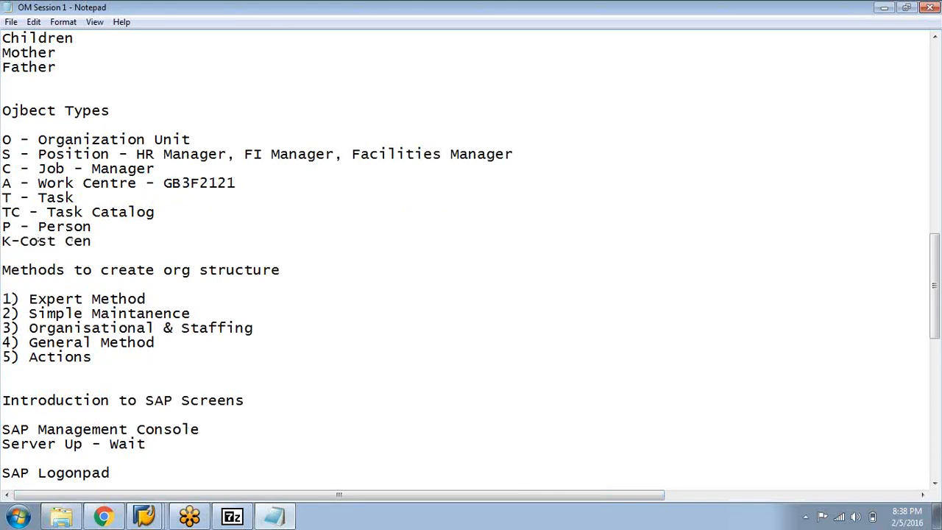
text(ter)
Minimize the notes to return to SAP, collapse the Simple Maintenance folder and select Organizational Unit under Expert Mode
click(888, 9)
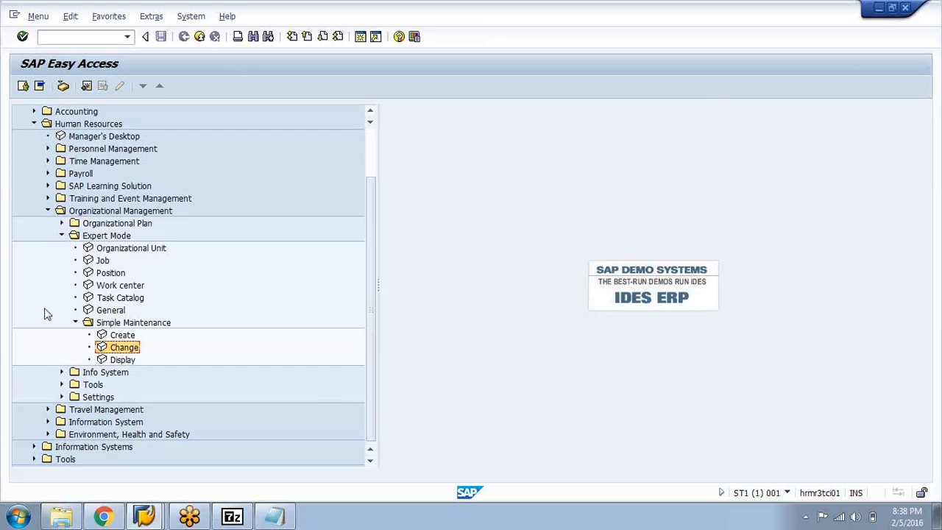
click(74, 323)
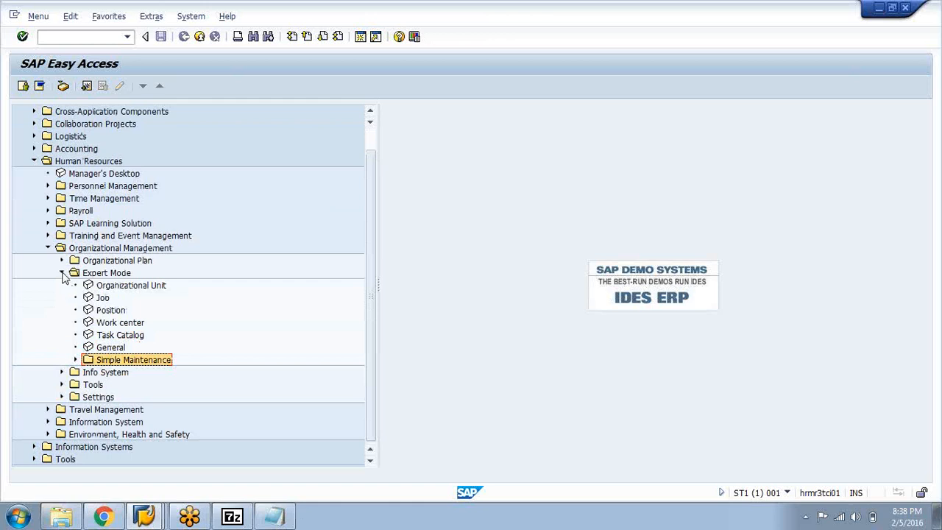
click(129, 289)
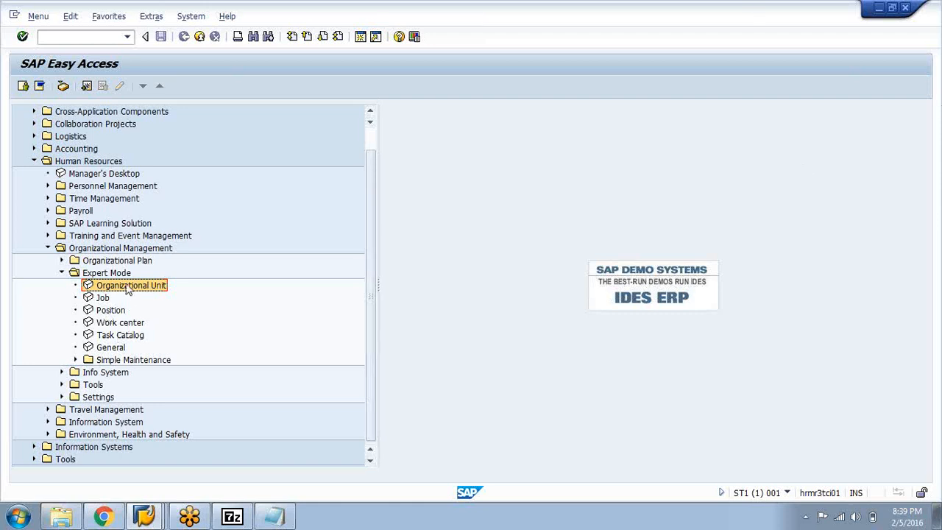
Open the Organizational Unit maintenance transaction under Expert Mode and clear the Walmart unit's number
double_click(121, 287)
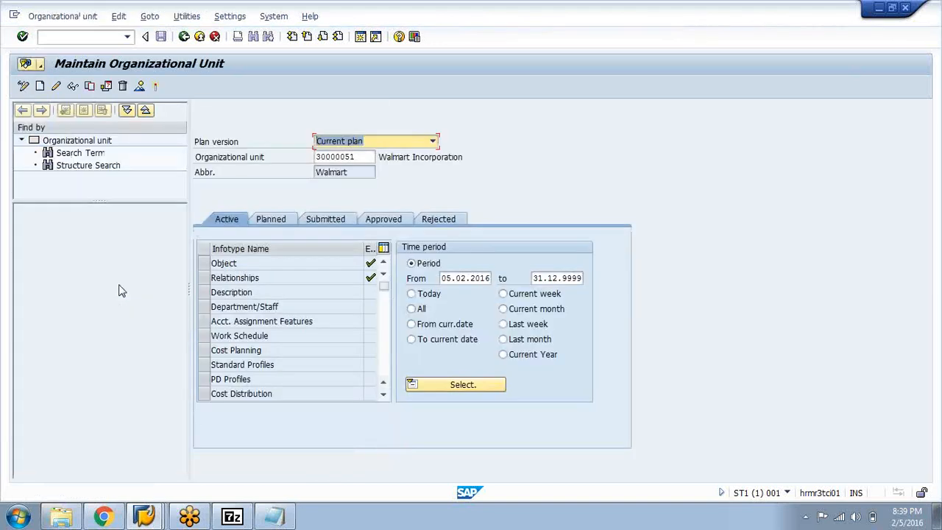
click(362, 157)
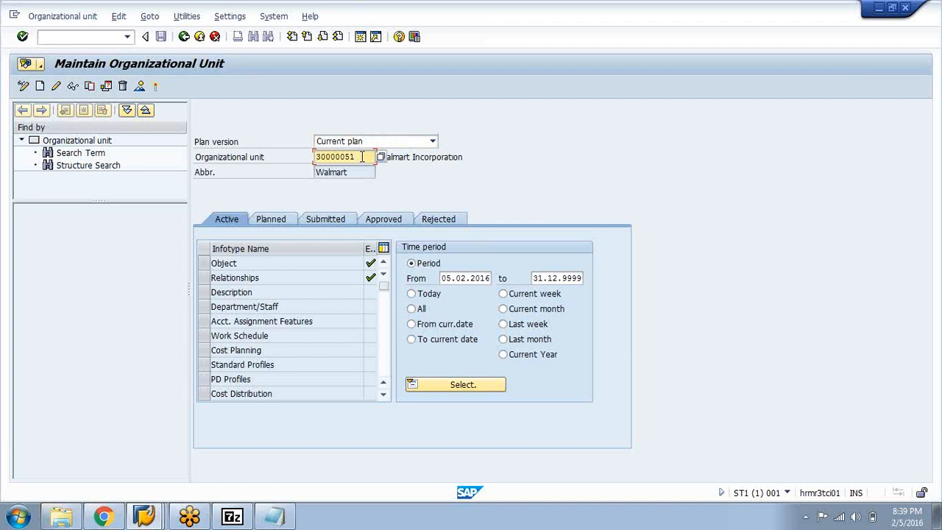
key(BackSpace)
key(BackSpace)
key(BackSpace)
key(BackSpace)
key(BackSpace)
key(BackSpace)
key(BackSpace)
key(BackSpace)
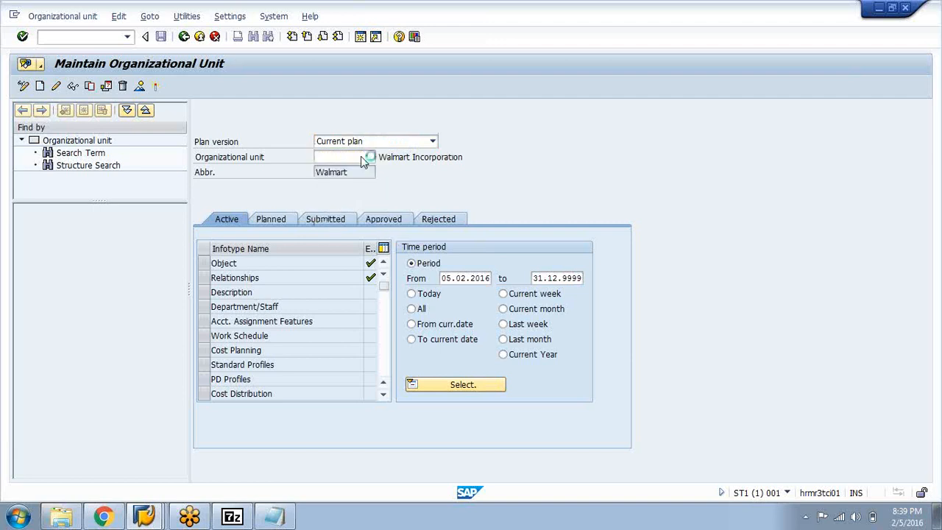
key(Return)
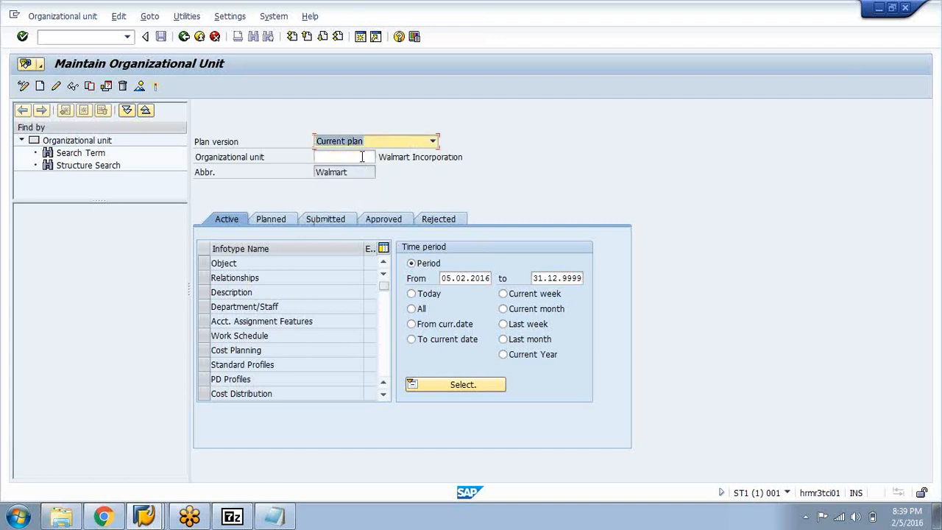
Start creating an Object infotype for a new organizational unit with a validity start date of 01.01.2016
click(206, 266)
click(491, 279)
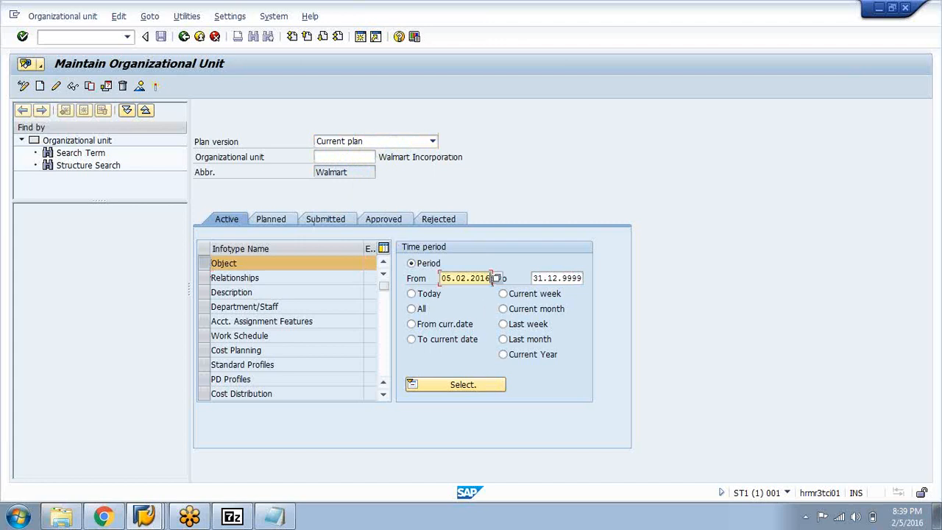
key(BackSpace)
key(BackSpace)
key(BackSpace)
key(BackSpace)
key(BackSpace)
key(BackSpace)
key(BackSpace)
key(BackSpace)
key(BackSpace)
key(BackSpace)
text(01)
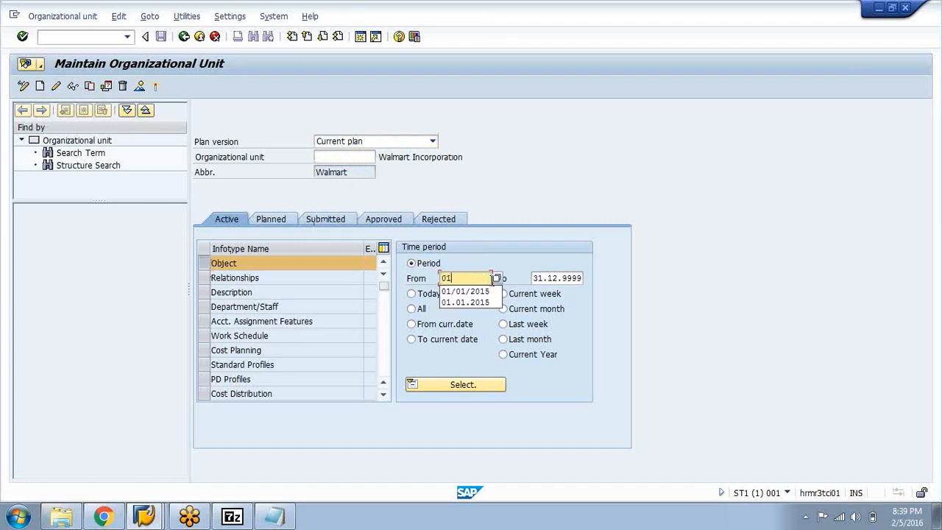
text(.01.2016)
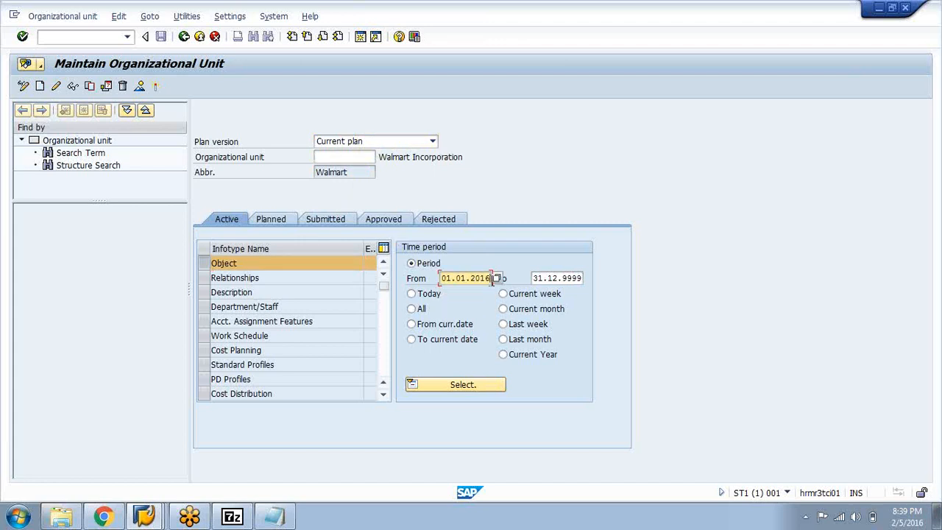
click(40, 87)
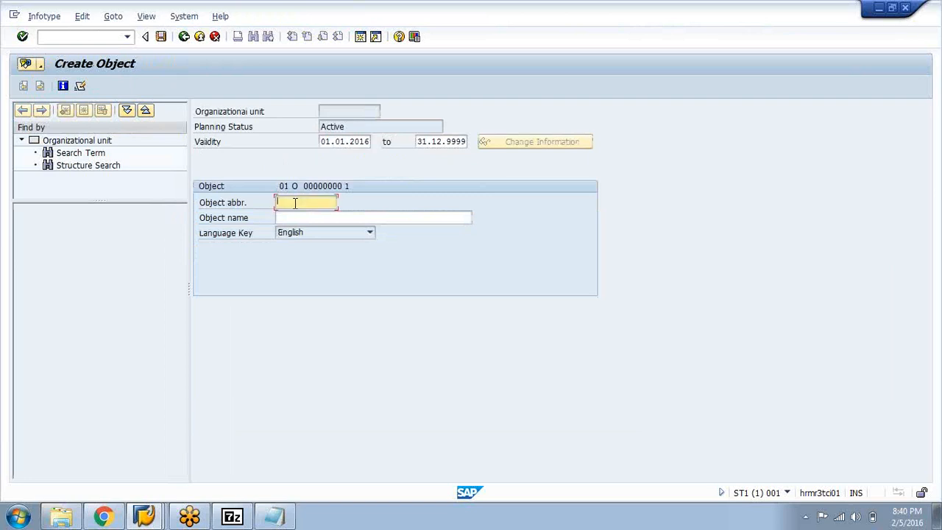
Enter the object abbreviation Fedex_Inc and the name Fedex Incorporation, and save the new organizational unit
text(Fedex_Inc)
click(302, 217)
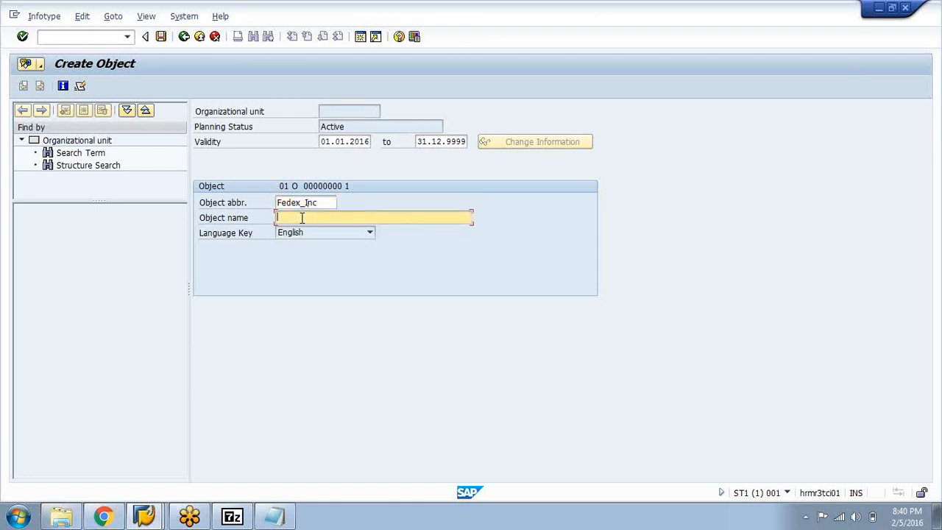
text(Fedex Incorporation)
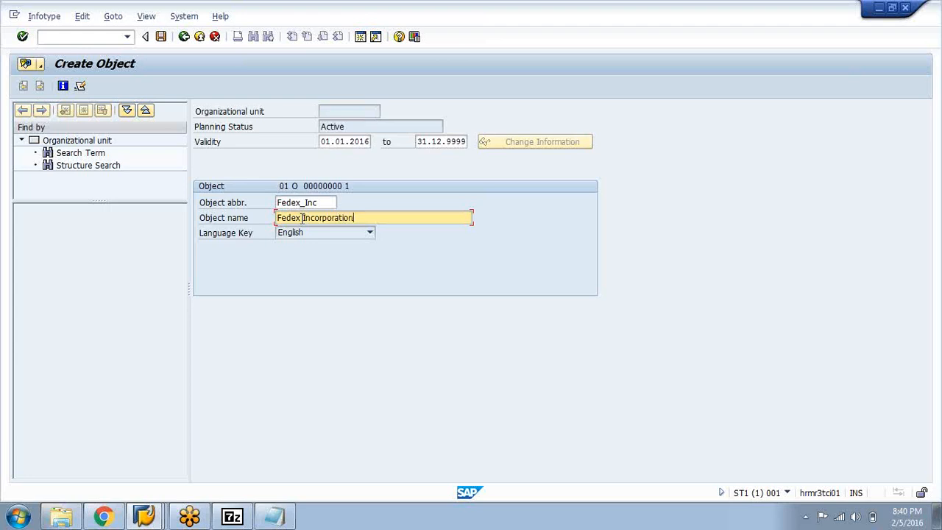
click(161, 36)
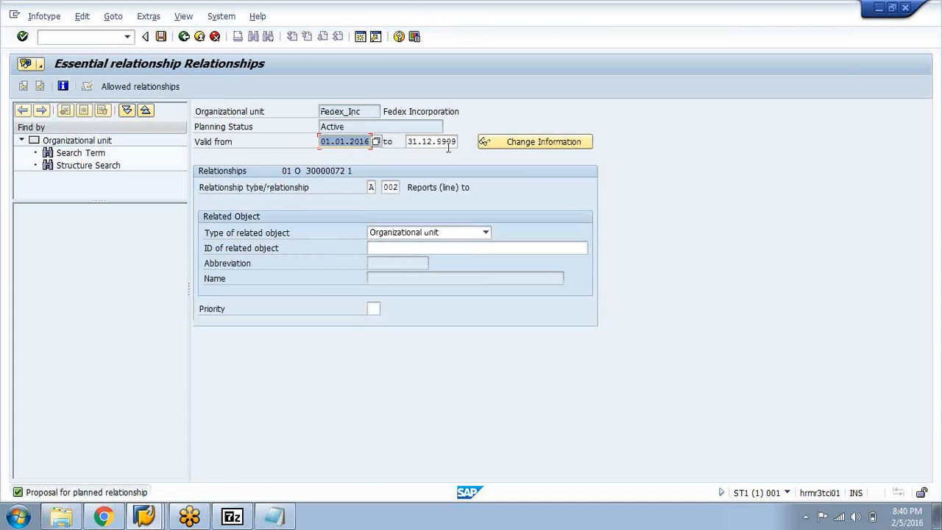
Examine the end date and organizational unit of the proposed reporting relationship, and cancel the relationship entry
click(408, 142)
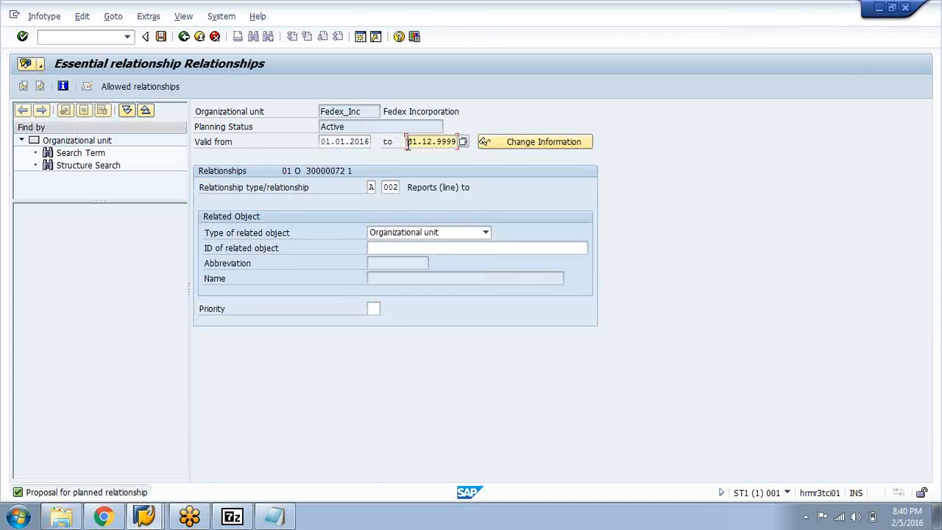
drag(408, 145, 458, 143)
click(458, 143)
click(409, 141)
drag(410, 143, 458, 143)
click(407, 144)
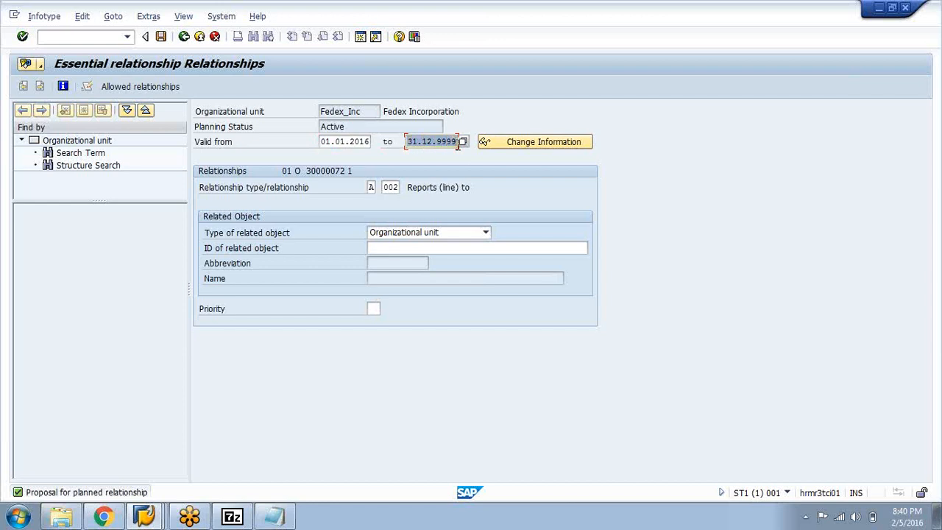
click(458, 144)
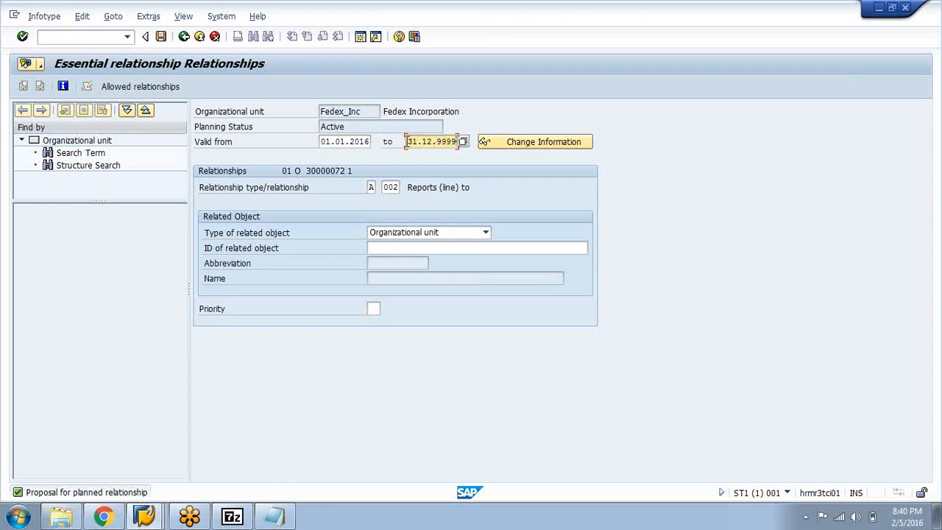
drag(407, 141, 458, 141)
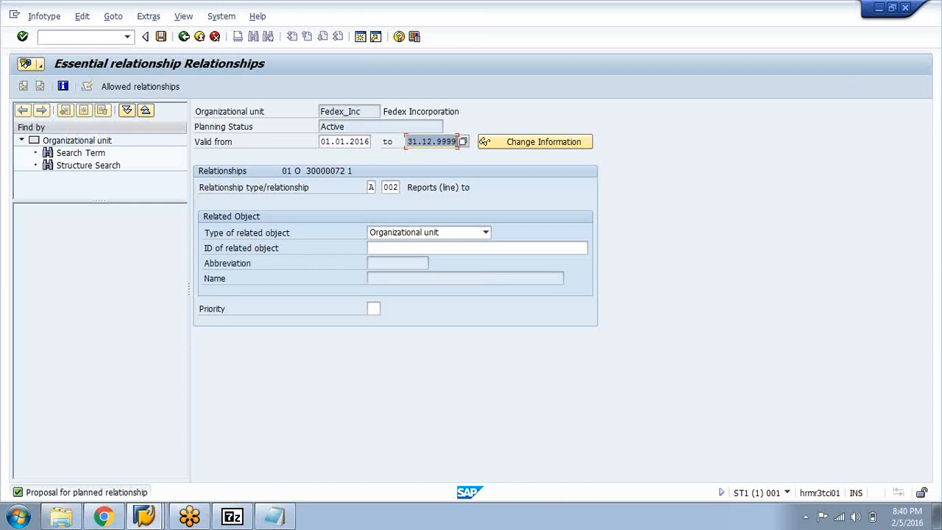
click(458, 144)
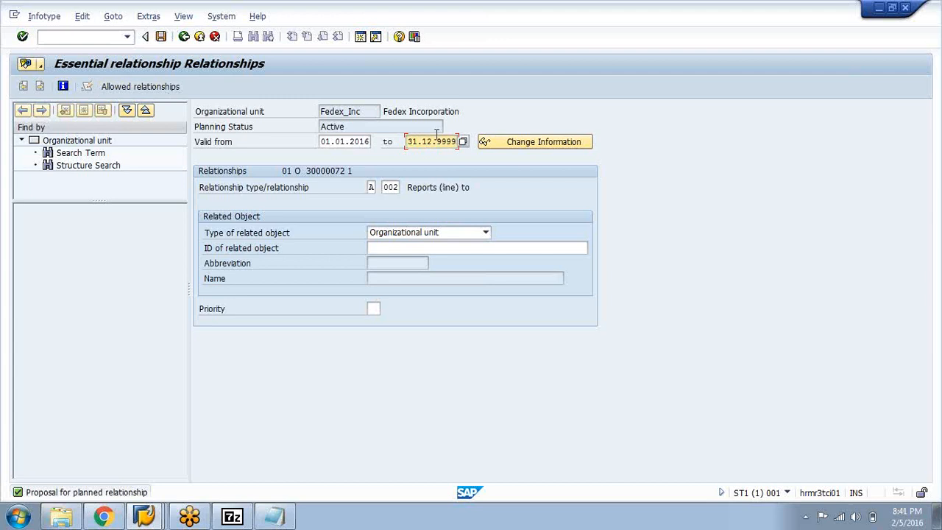
click(321, 111)
drag(321, 111, 369, 111)
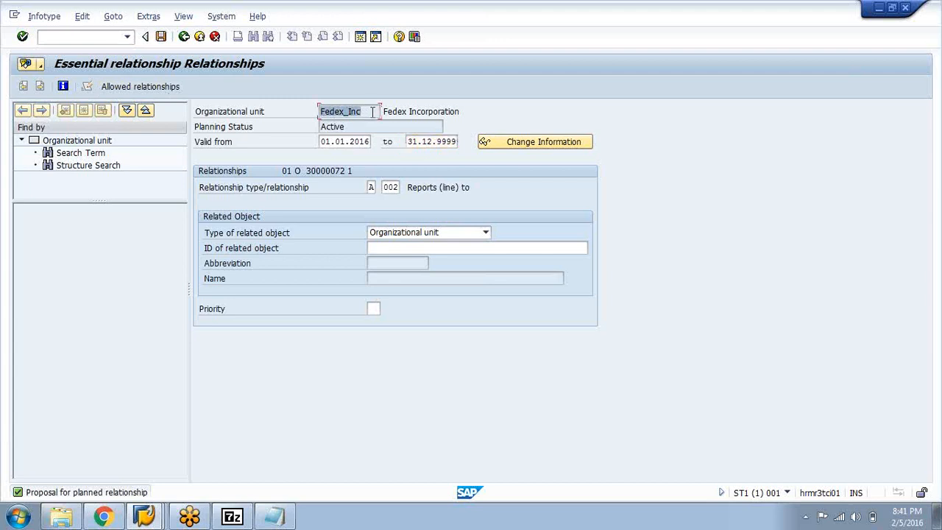
click(373, 111)
click(383, 187)
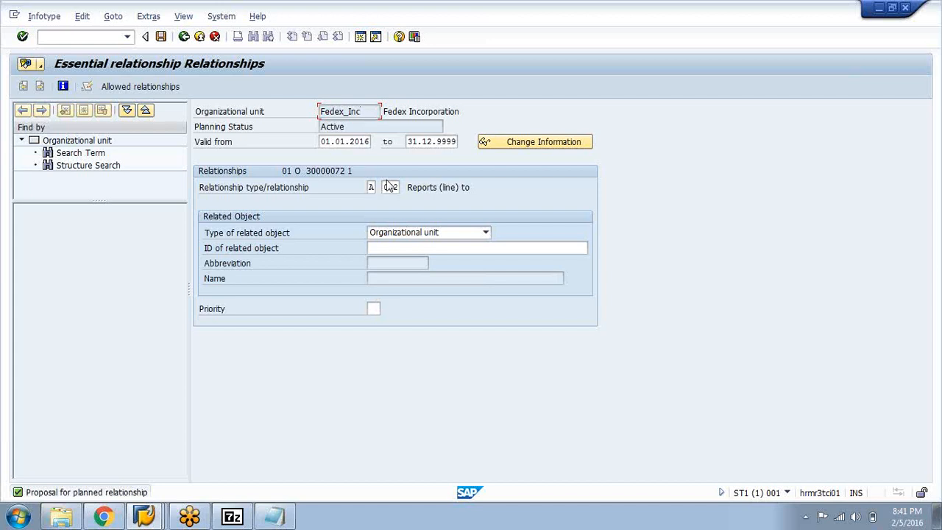
click(214, 37)
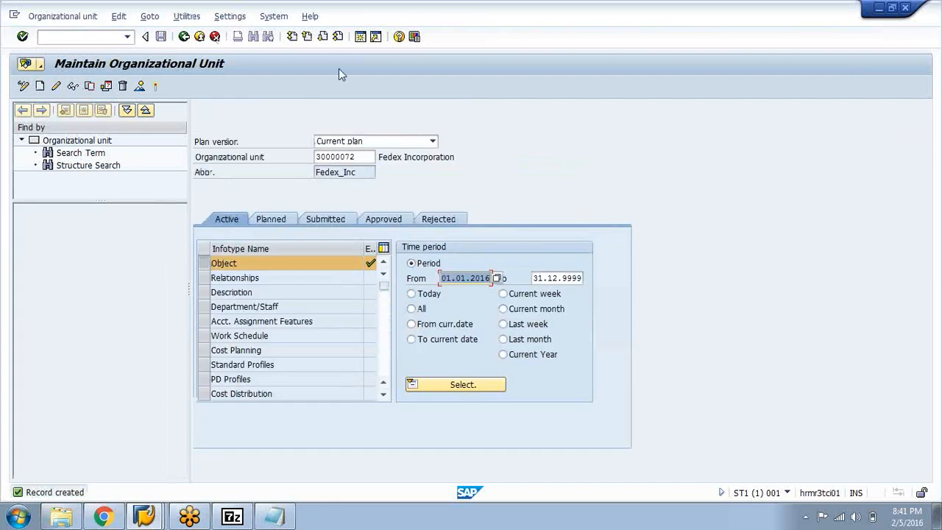
double_click(358, 156)
click(274, 517)
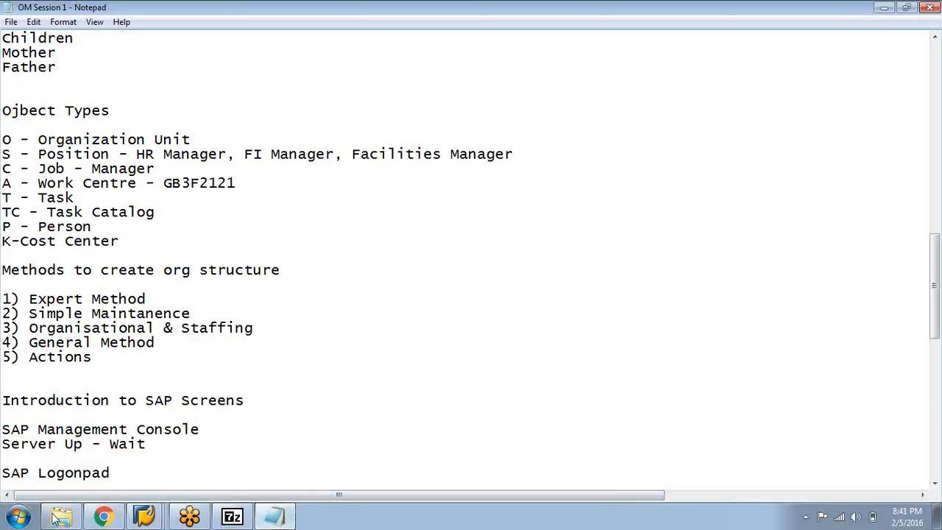
click(884, 7)
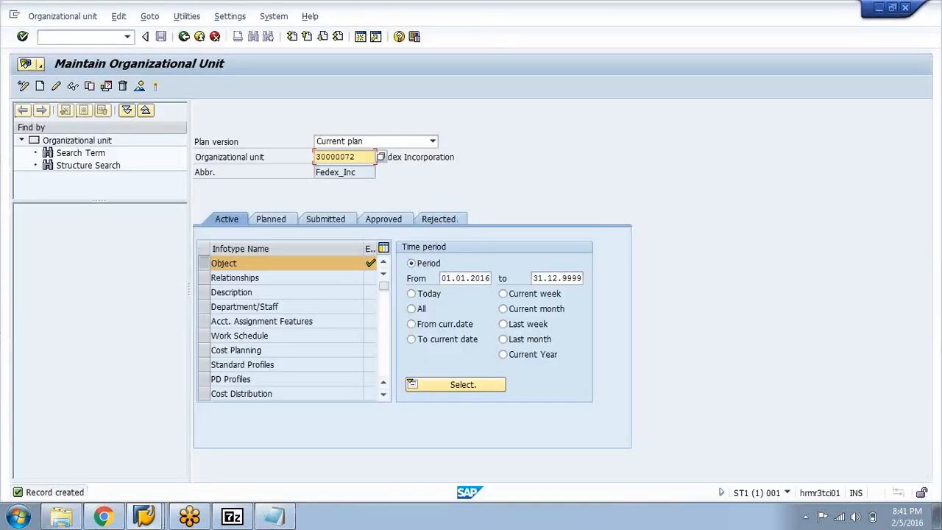
click(18, 516)
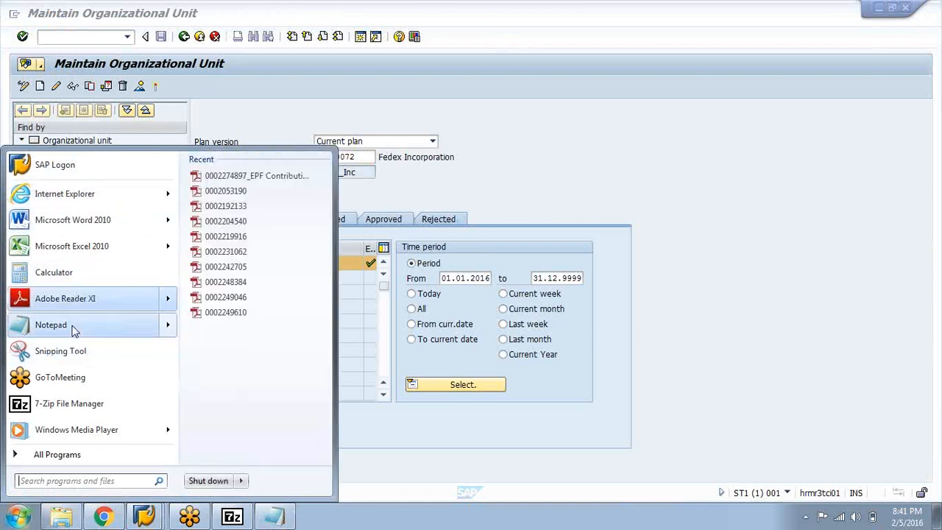
click(653, 139)
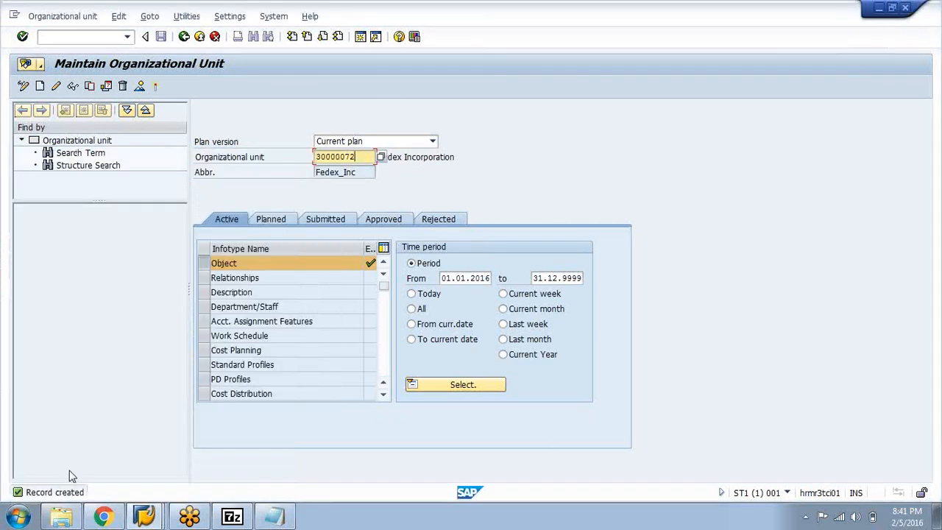
Open a new blank Notepad document and minimize it to return to SAP
click(18, 517)
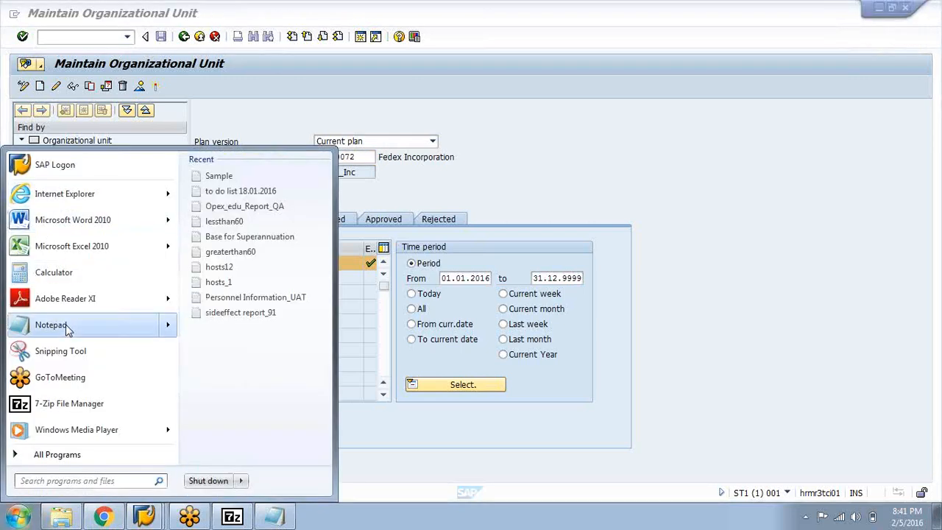
click(68, 331)
click(653, 290)
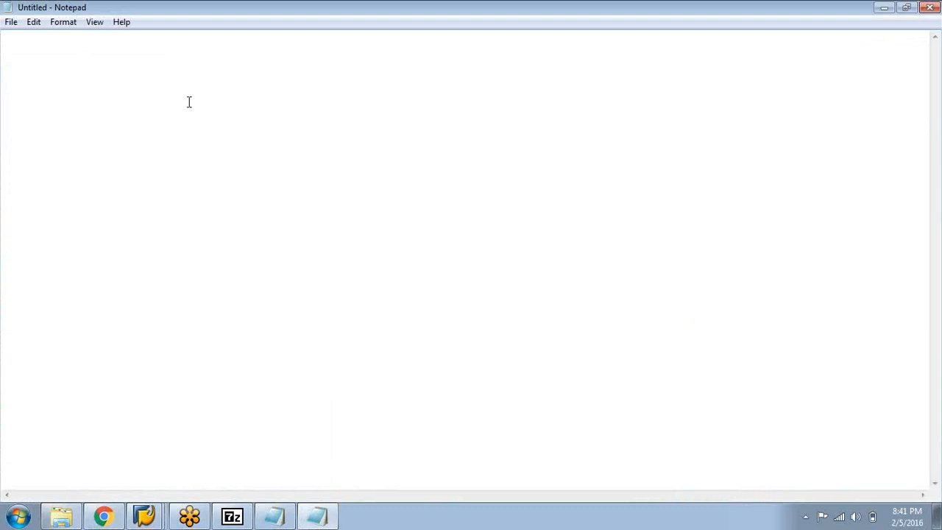
text(Wlam)
key(BackSpace)
key(BackSpace)
key(BackSpace)
key(BackSpace)
click(885, 7)
Switch to the SAP Easy Access session and open the organizational plan display from Simple Maintenance under Expert Mode
mouse_move(158, 515)
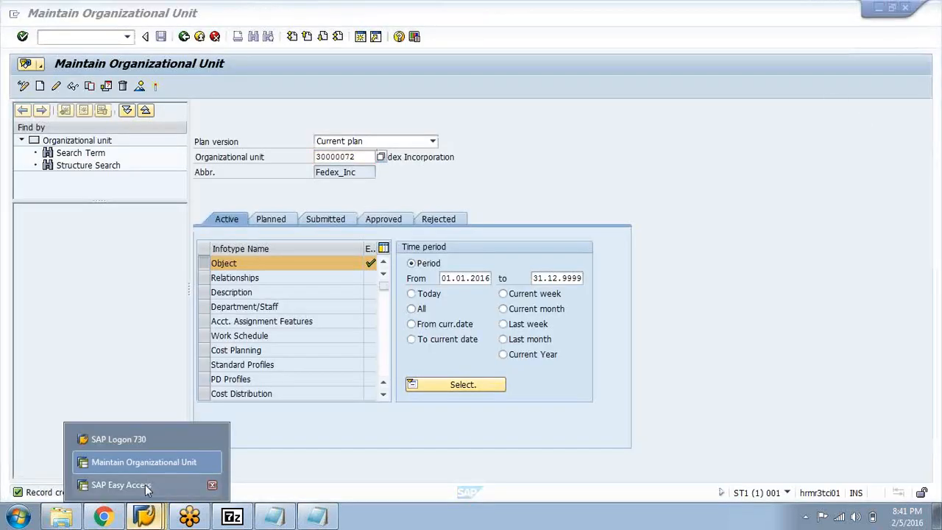
click(148, 486)
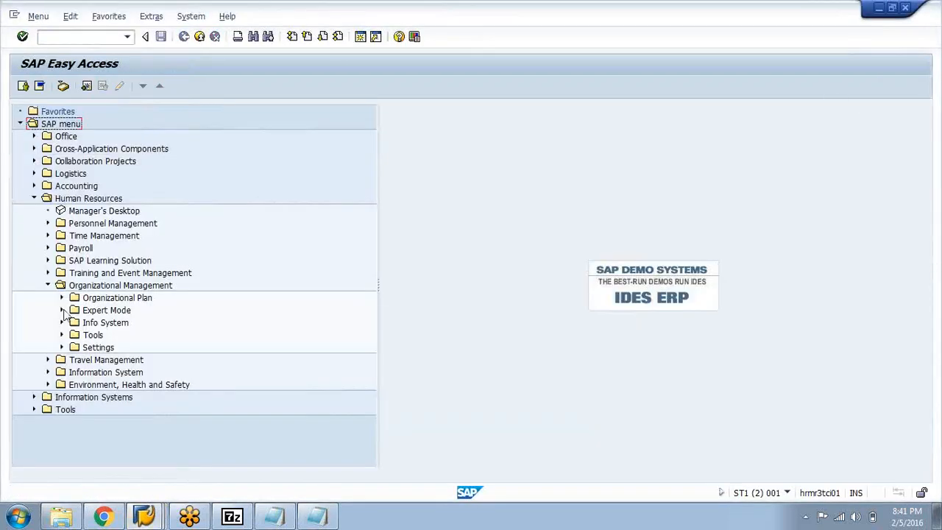
click(62, 310)
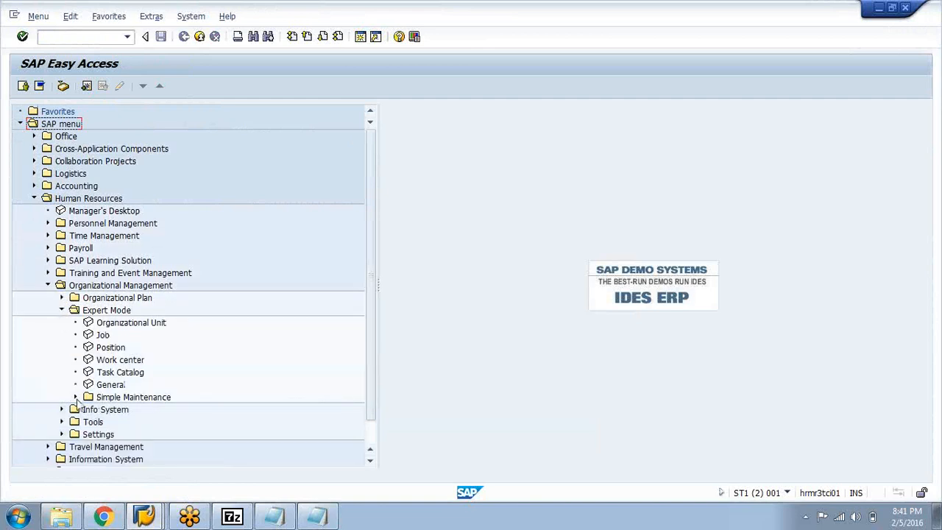
click(75, 397)
click(123, 425)
double_click(122, 434)
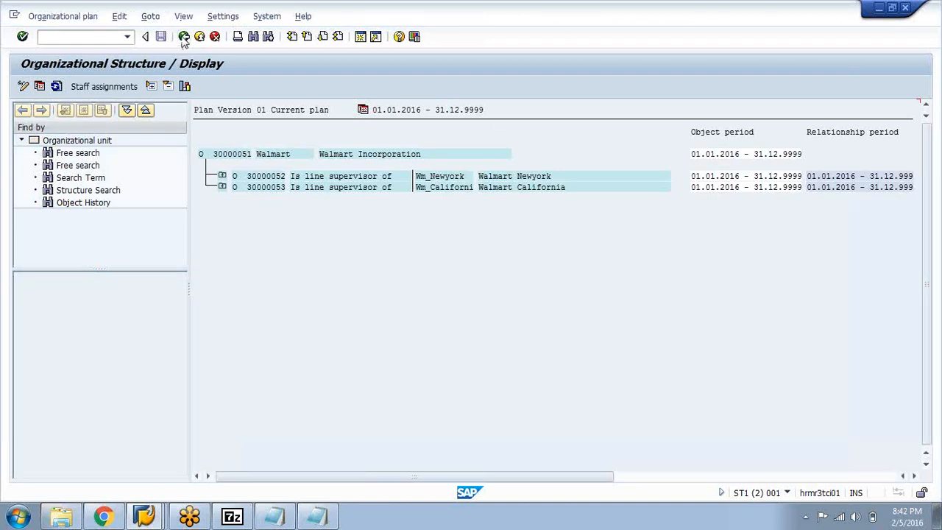
Display the staff assignments of Walmart Incorporation and show them as a structural graphic in a maximized window
click(184, 39)
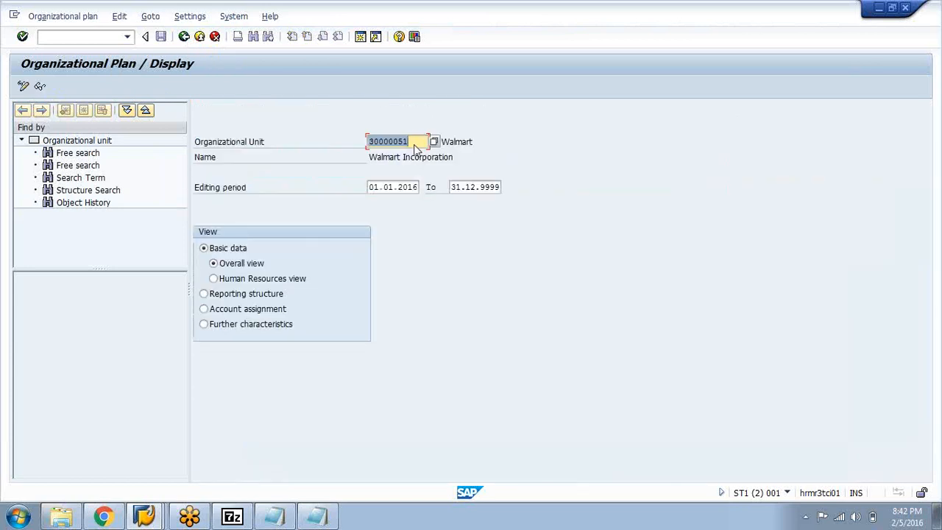
key(Return)
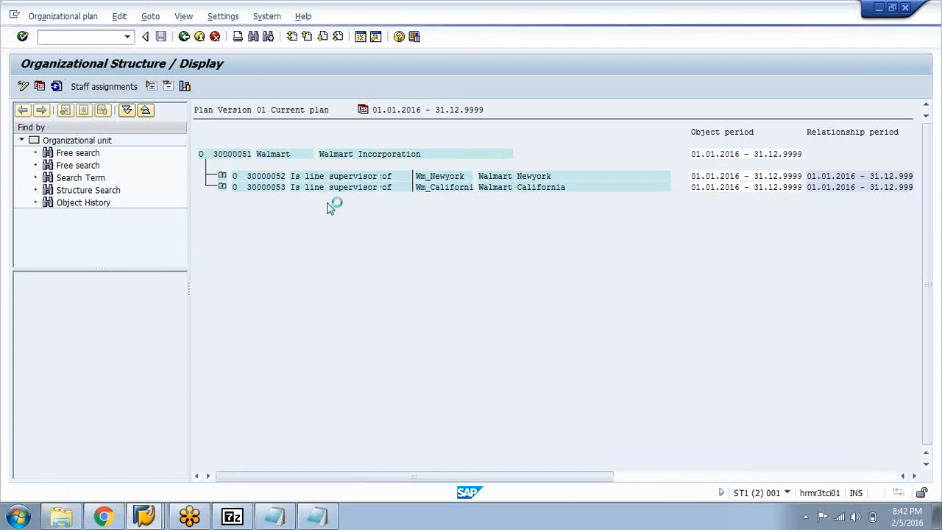
click(328, 161)
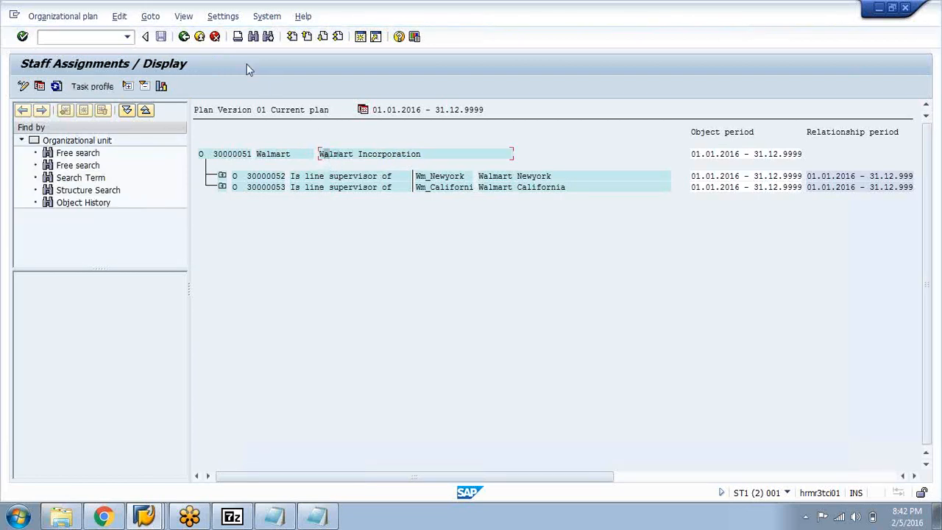
click(162, 86)
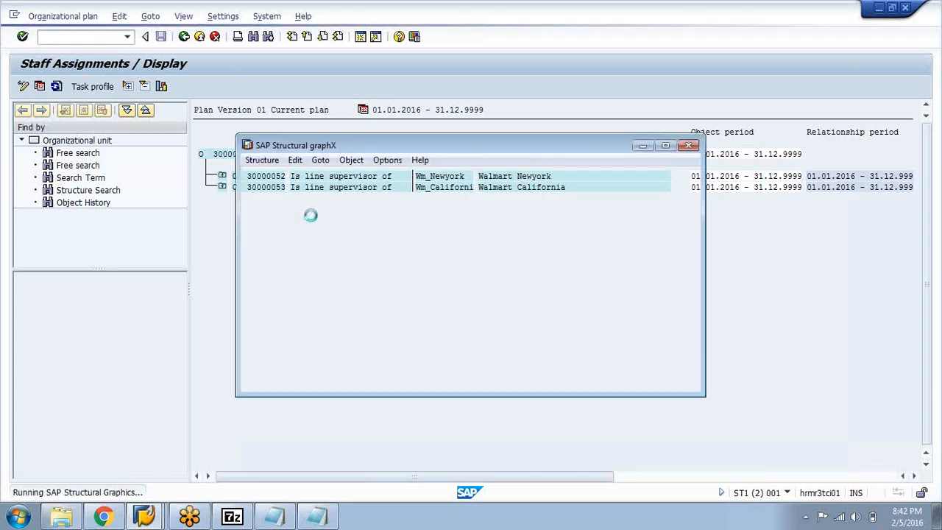
click(668, 144)
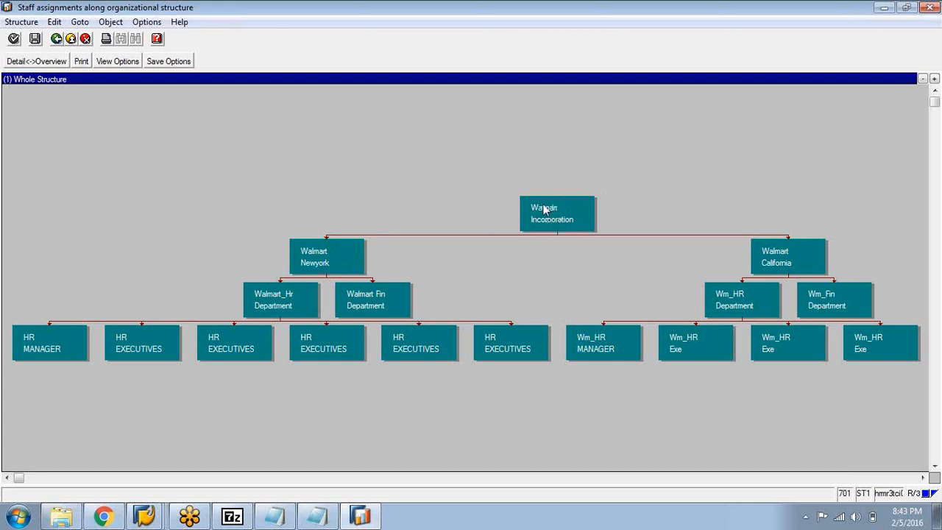
Switch to the blank Notepad document and enter the heading "O --------- O" for the org unit relationship
click(318, 516)
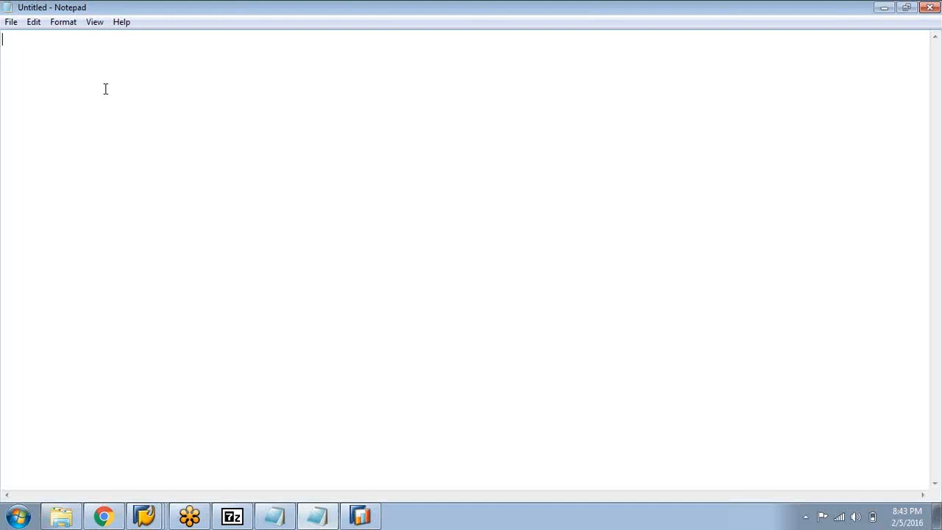
text(O --------- O)
key(Return)
Below the heading, write the note "Superior org unit is the line supervisor for below org unit"
text(Superi)
key(BackSpace)
key(BackSpace)
text(rior org unit )
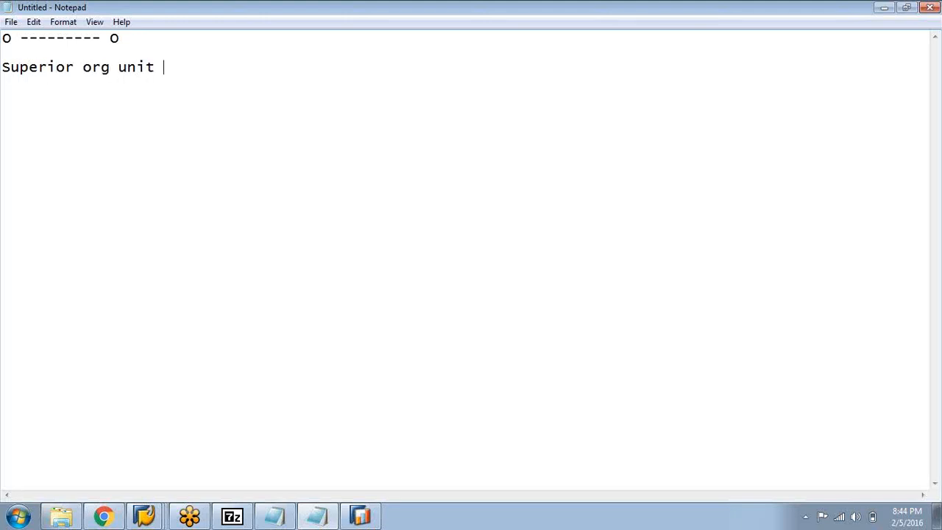
text(is the superb)
key(BackSpace)
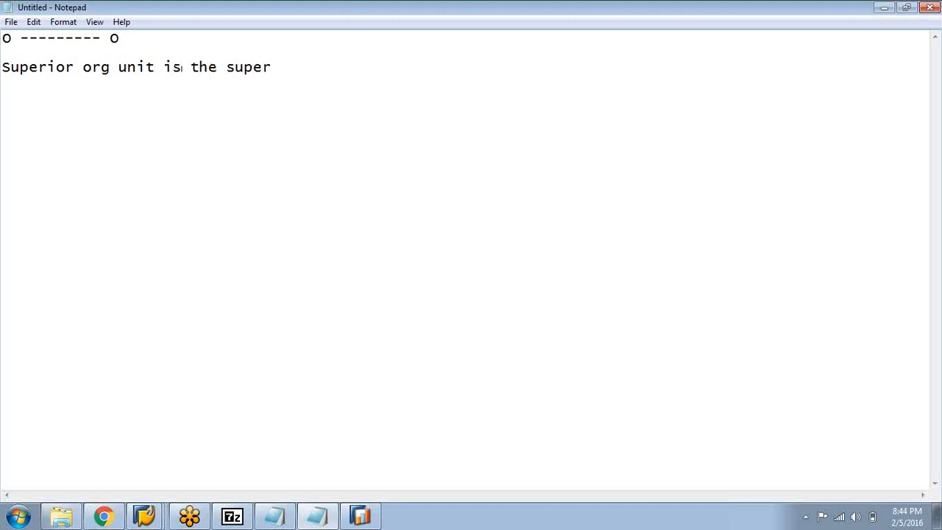
text(v)
key(BackSpace)
key(BackSpace)
key(BackSpace)
key(BackSpace)
key(BackSpace)
key(BackSpace)
text(line supervisor)
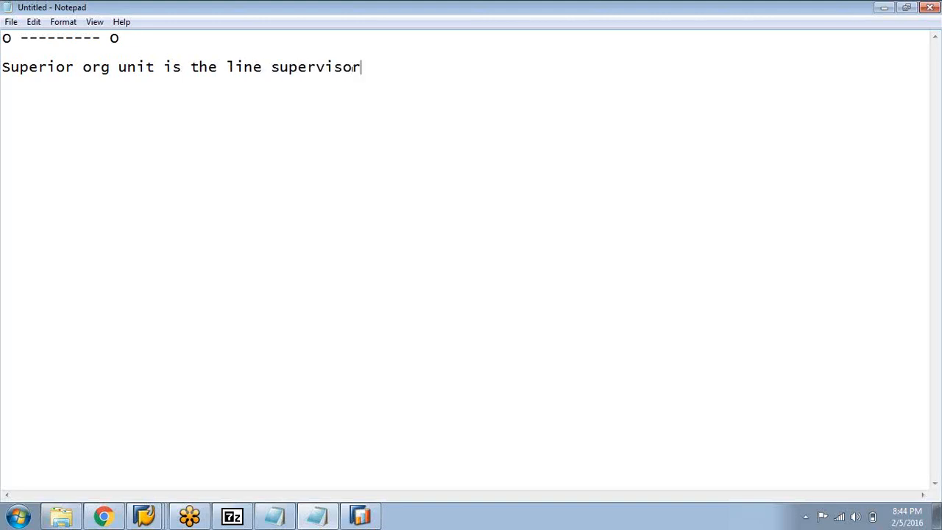
text( for below org unit)
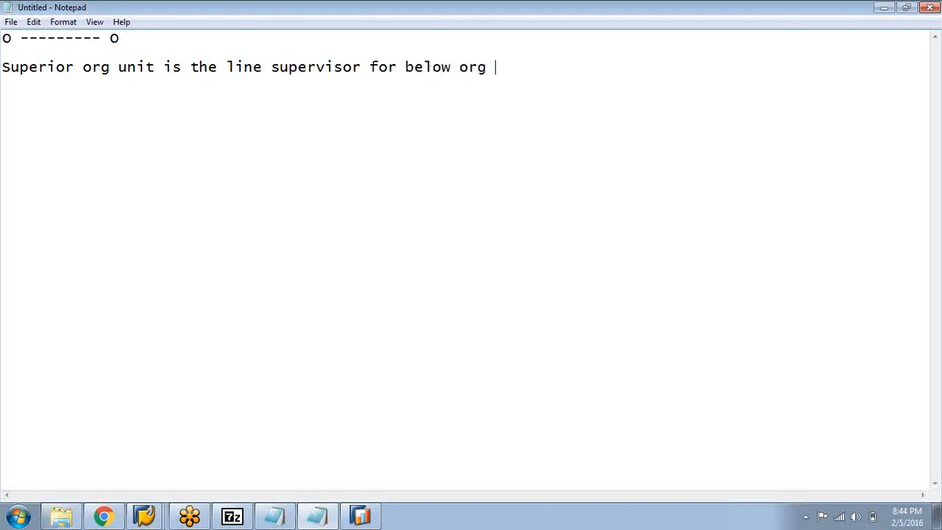
Add the reverse relationship on the following line: "Below org unit reports to Superior Org unit"
key(Return)
text(Below r)
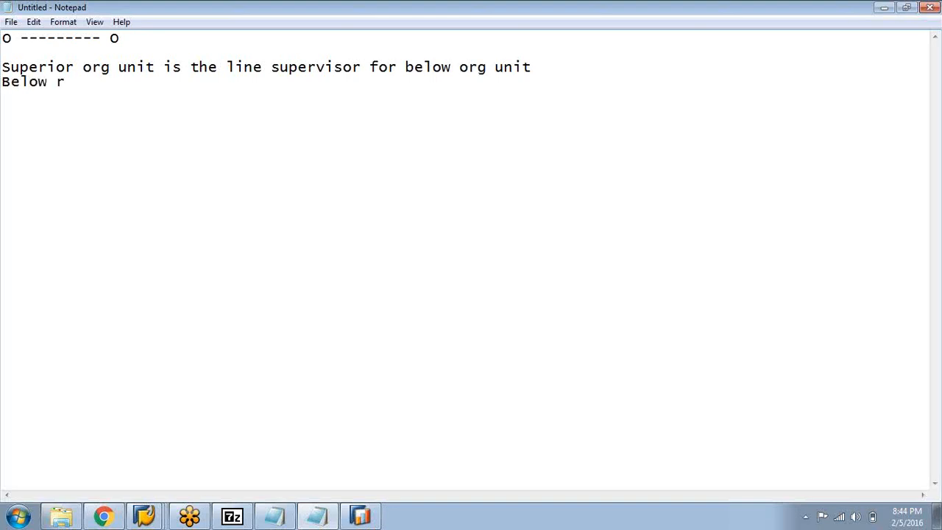
text(og unit)
key(BackSpace)
key(BackSpace)
key(BackSpace)
key(BackSpace)
key(BackSpace)
key(BackSpace)
key(BackSpace)
key(BackSpace)
key(BackSpace)
text(org unit reports to )
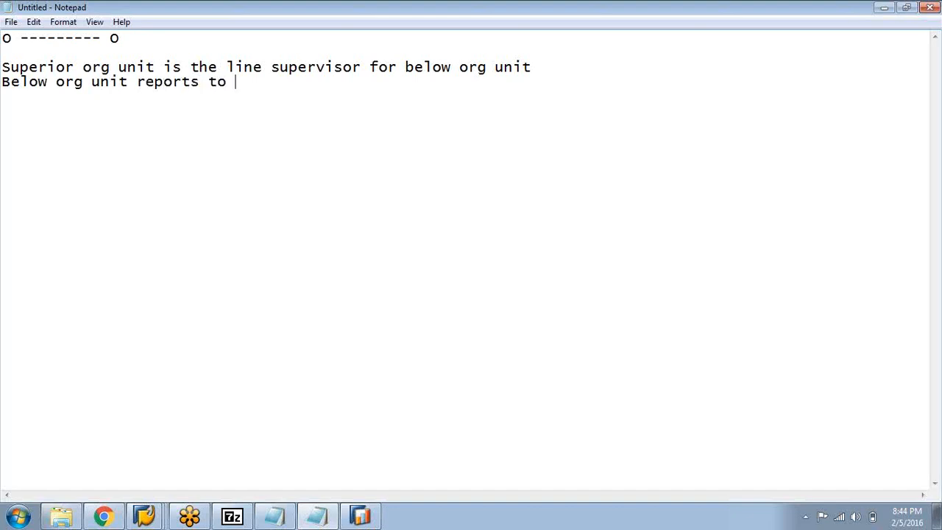
text(Superior Or)
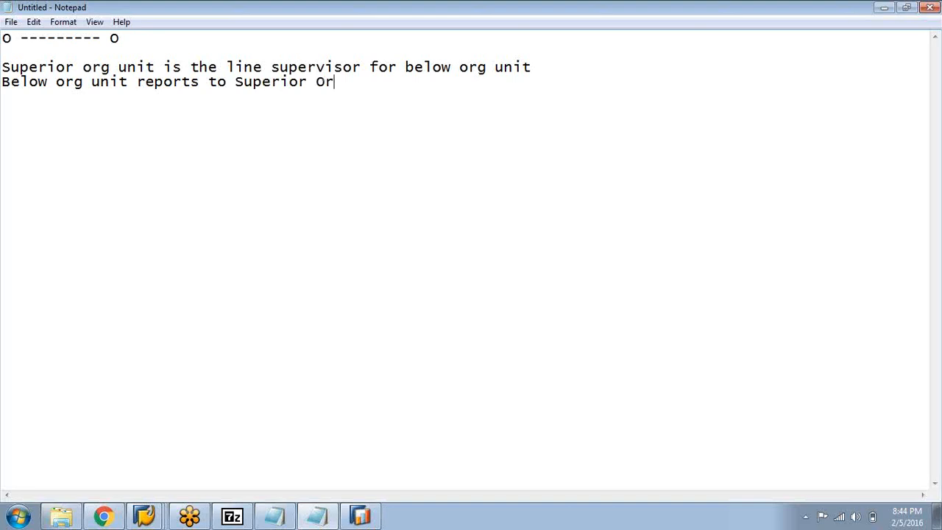
text(g unti)
click(395, 87)
key(BackSpace)
key(BackSpace)
text(it)
key(Down)
Check the Walmart structure graphic in SAP, return to Notepad and leave a blank line below the org unit notes
click(317, 517)
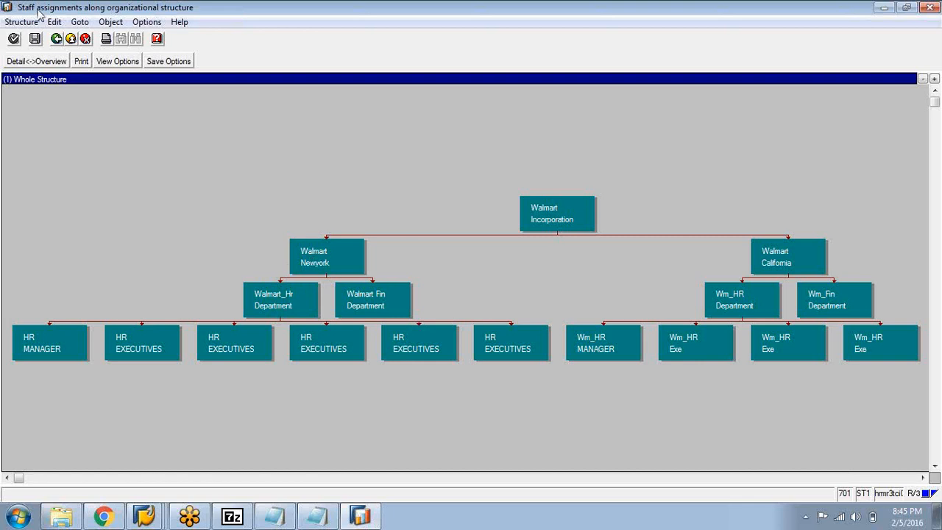
click(318, 516)
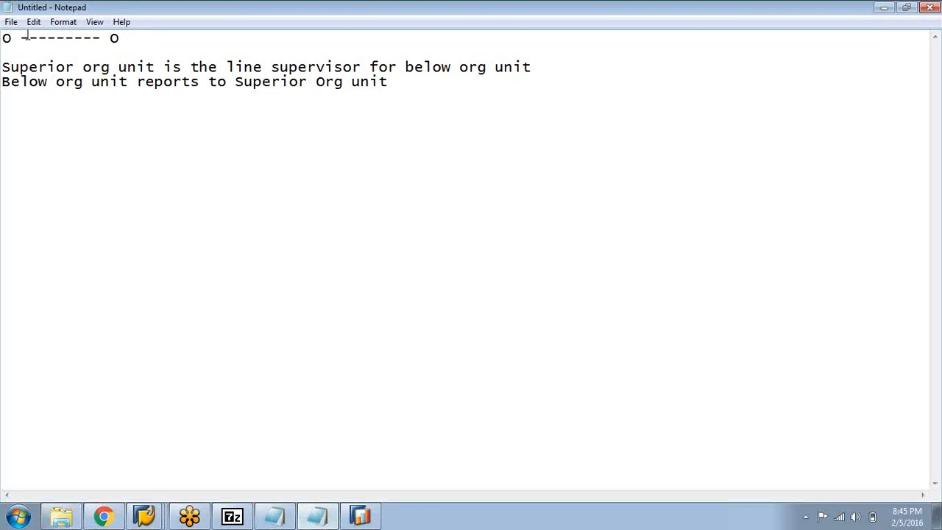
click(119, 38)
click(392, 82)
key(Return)
key(Return)
Consult the Walmart structure graphic again and add the heading "O----------S" to the Notepad notes
click(360, 520)
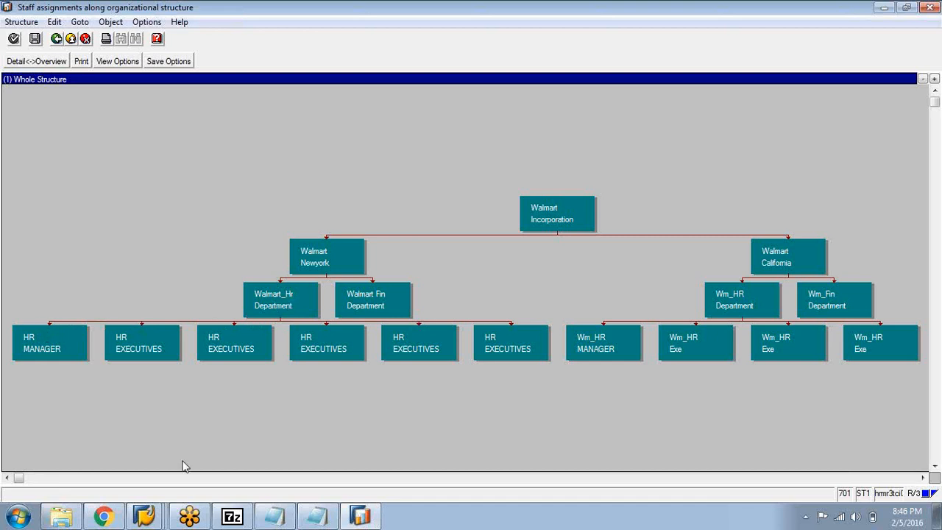
click(318, 517)
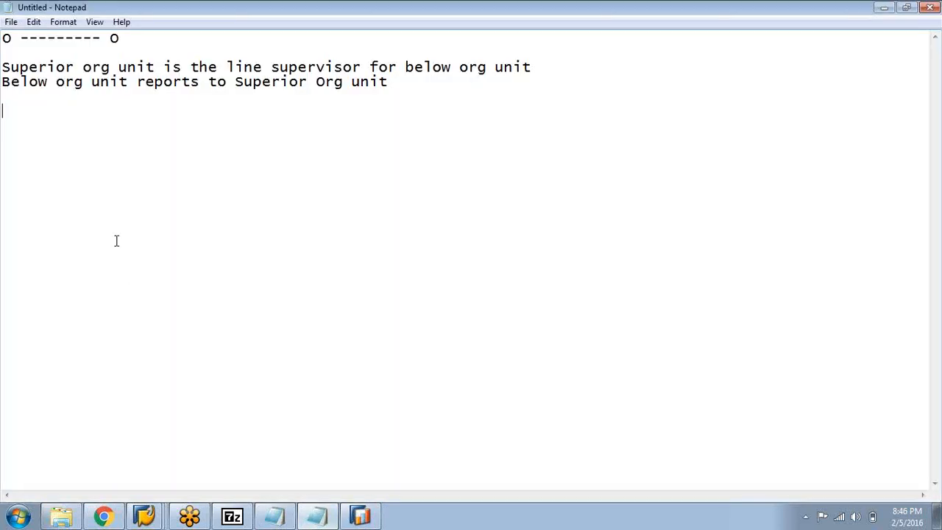
text(O----------S)
key(Return)
Write the note "Orgunit incorporates Position" beneath the O-S heading
text(Orgunit )
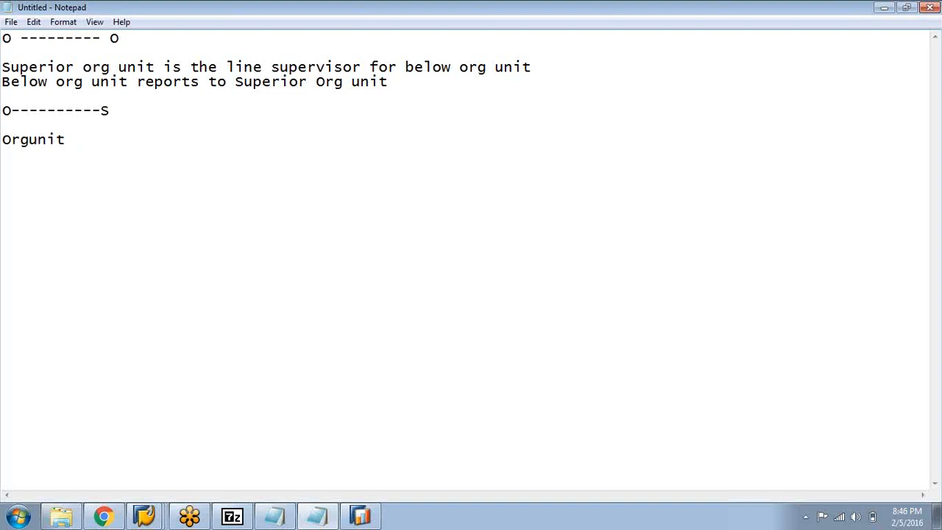
text(incorporates)
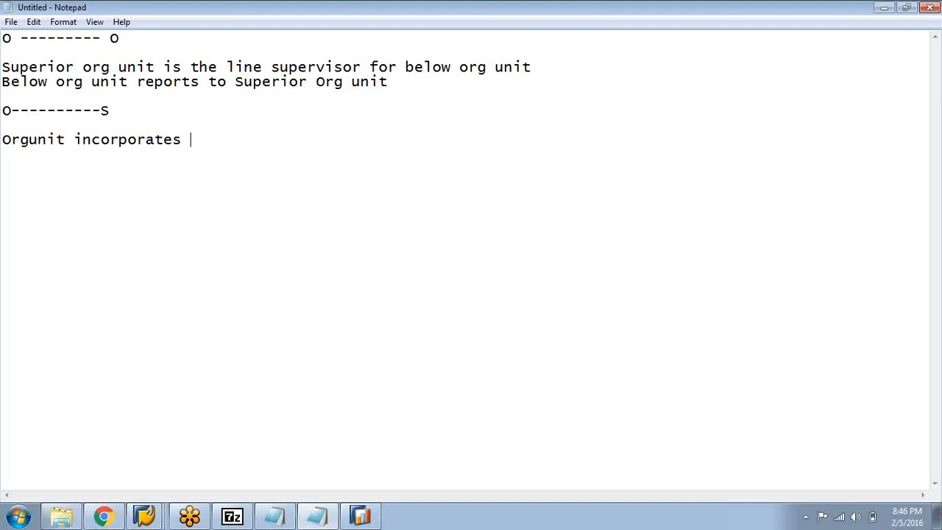
text( Position)
Add the line "Position belongs to Orgunit" as the reverse of the O-S relationship
key(Return)
text(Positio)
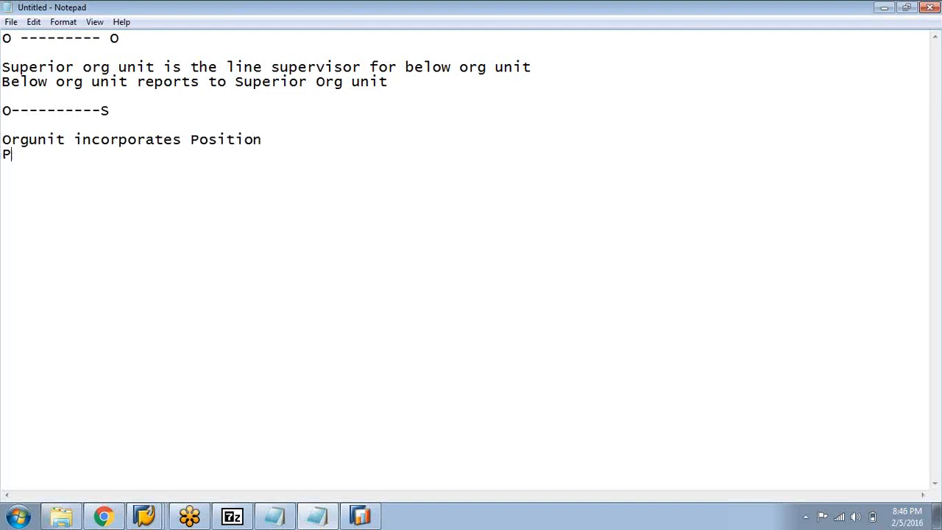
text(n belongs to )
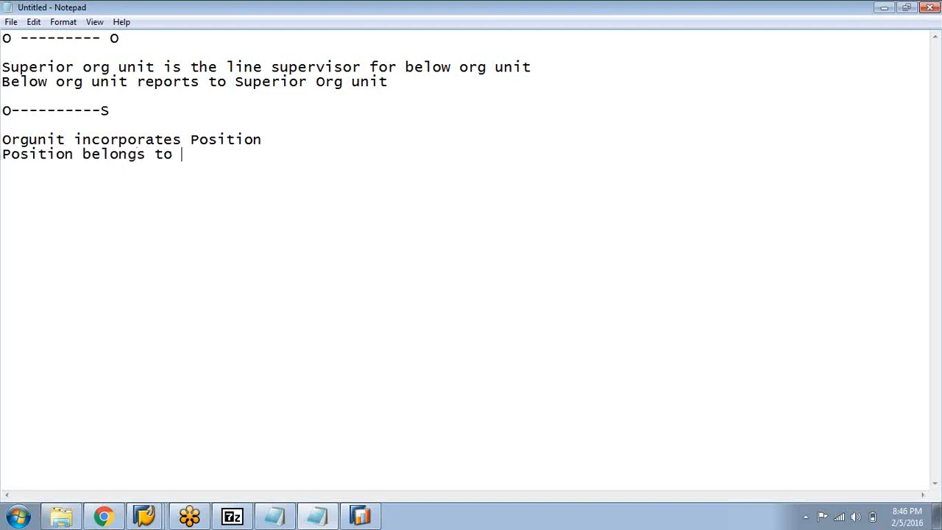
text(Orgunit)
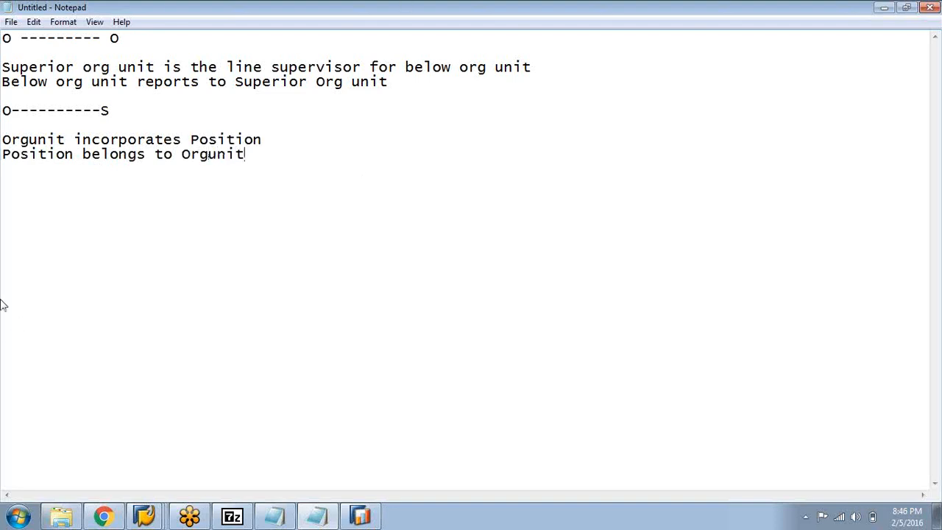
Review the Walmart structure graphic once more and add the heading "S------------C" below the position notes in Notepad
click(360, 520)
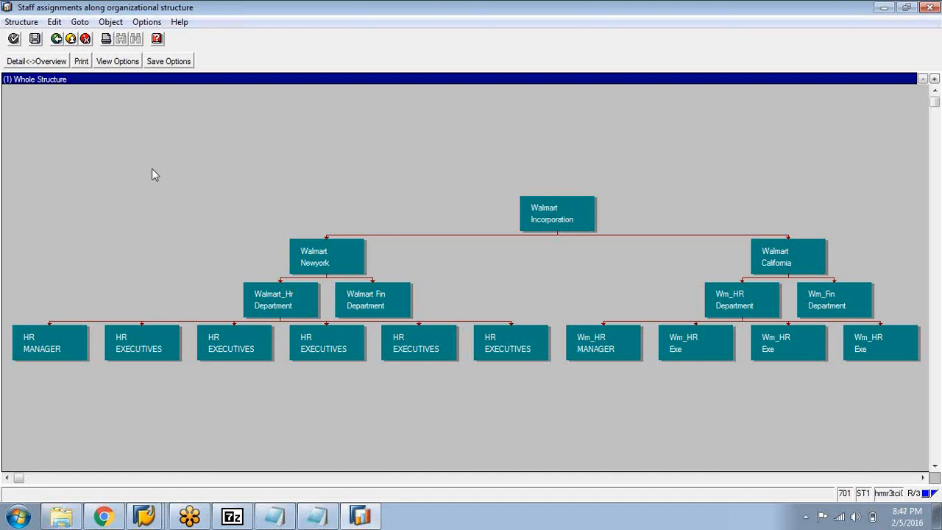
click(319, 516)
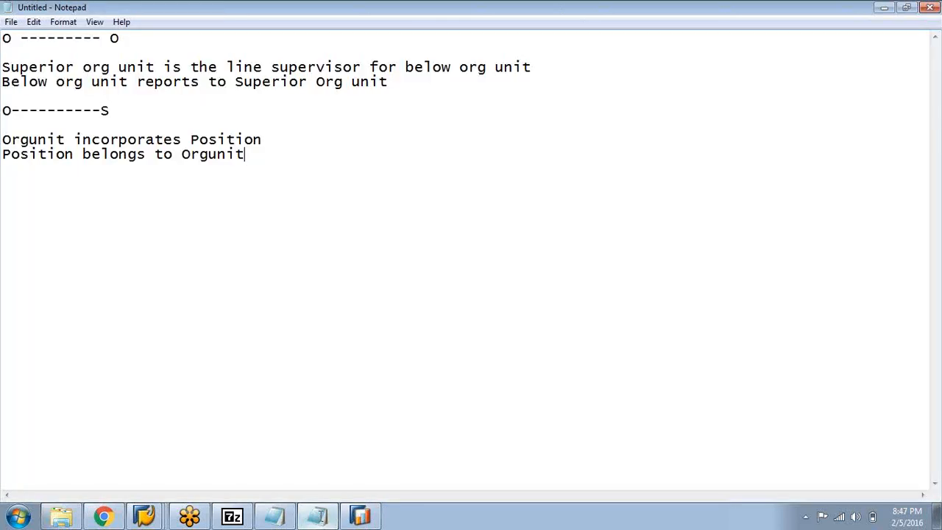
key(Return)
key(Return)
key(Return)
text(S------------C)
key(Return)
key(Return)
Write the note "Position is described by Job" beneath the S-C heading
text(Positio)
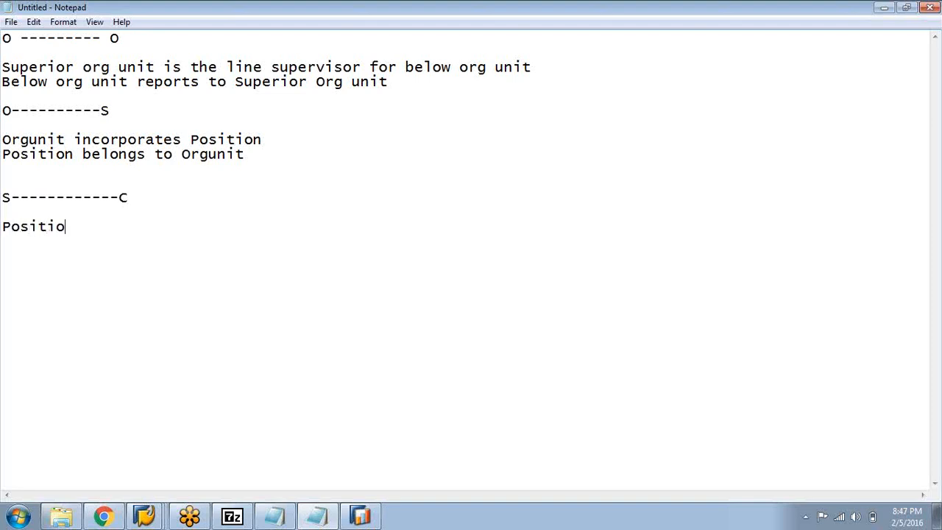
key(BackSpace)
text(on is described by)
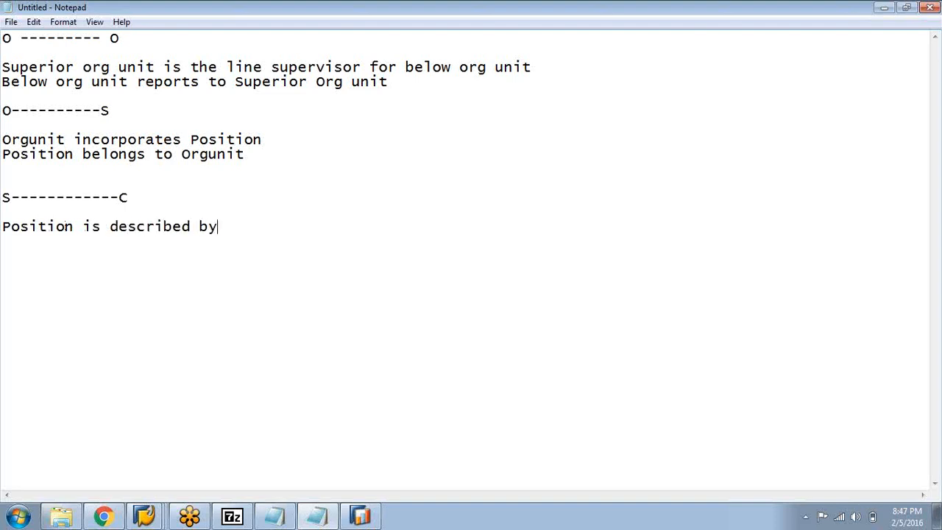
text( Job )
text(Job des)
text(cr)
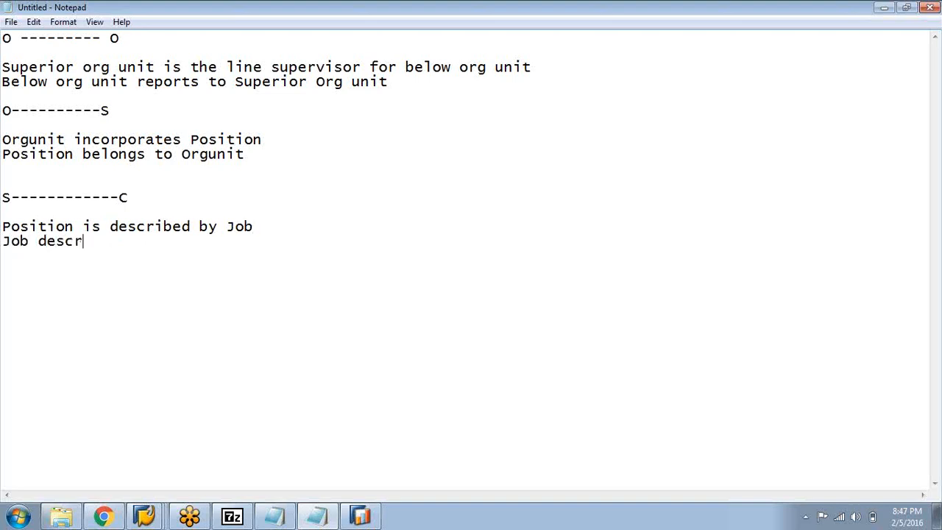
text(ibes Position)
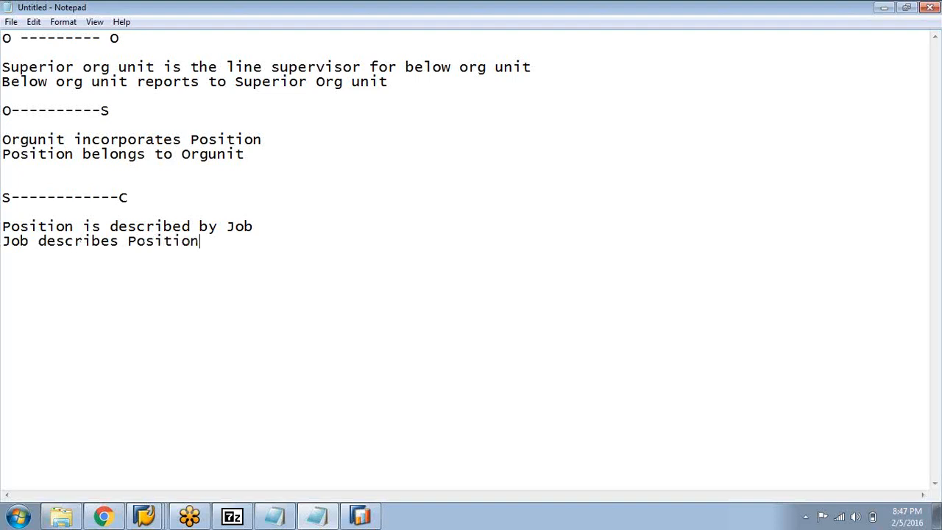
Add the line "Job describes Position" to the S-C notes and leave blank space below it
key(Return)
key(Return)
Switch back to SAP and close the Walmart structural graphic window
mouse_move(137, 521)
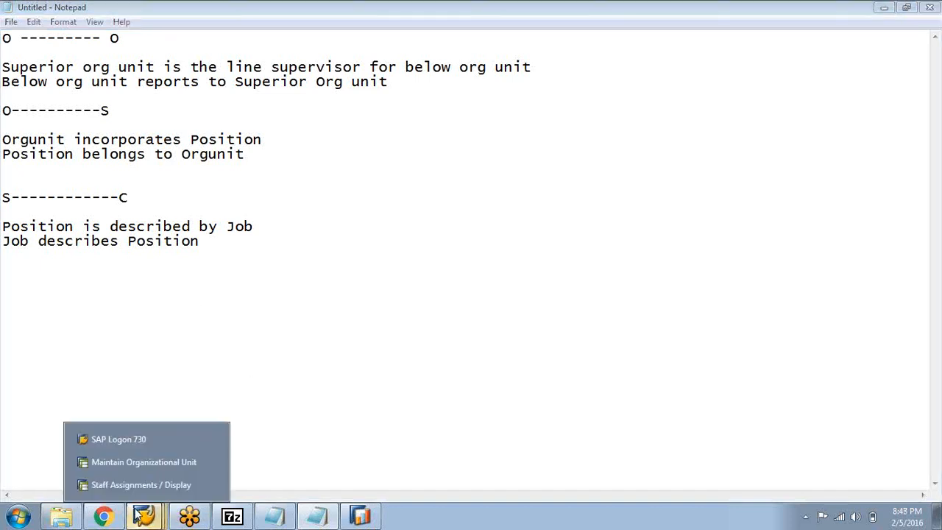
click(132, 483)
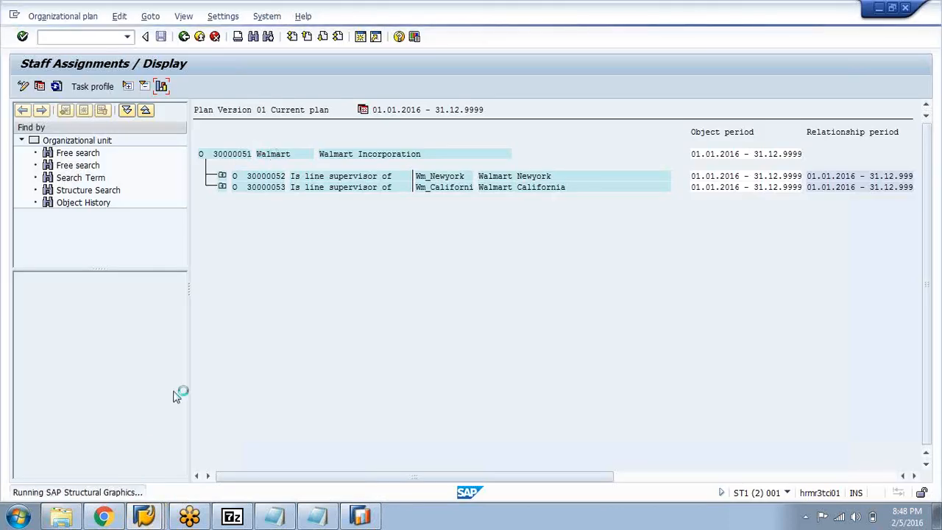
mouse_move(144, 520)
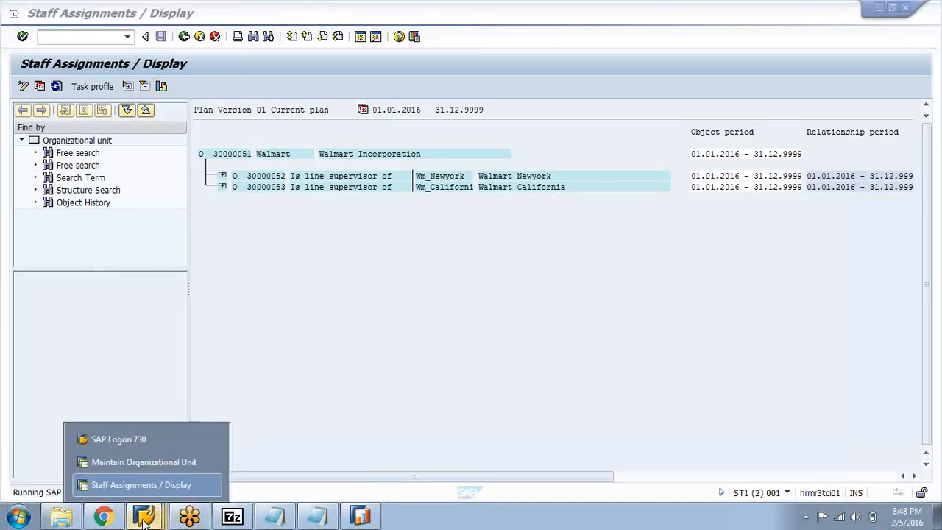
click(151, 459)
click(359, 517)
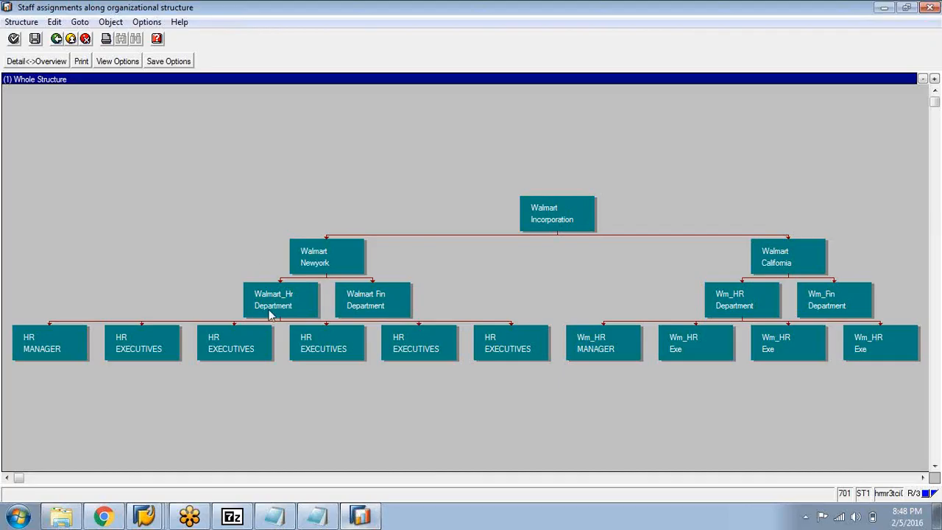
click(929, 7)
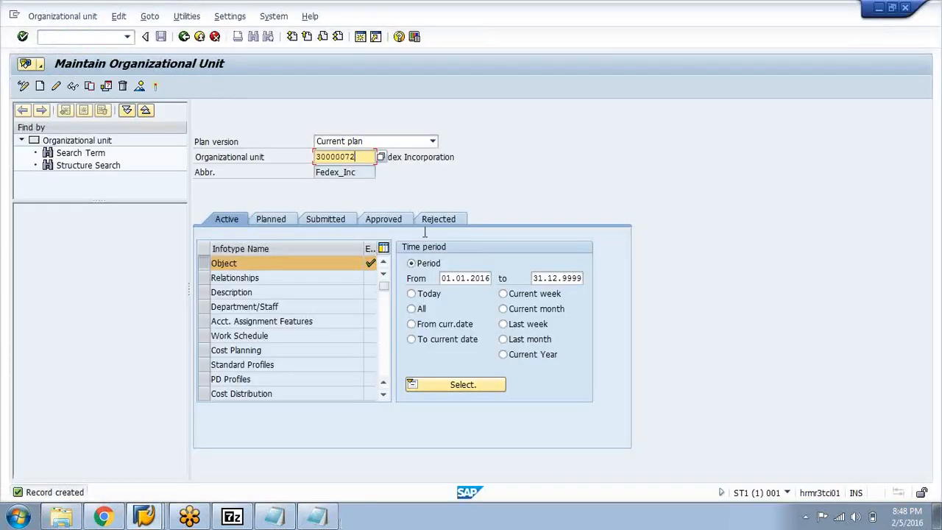
Display the reporting structure of Walmart Incorporation from the Staff Assignments session, and return to the staff assignments
click(144, 517)
click(140, 485)
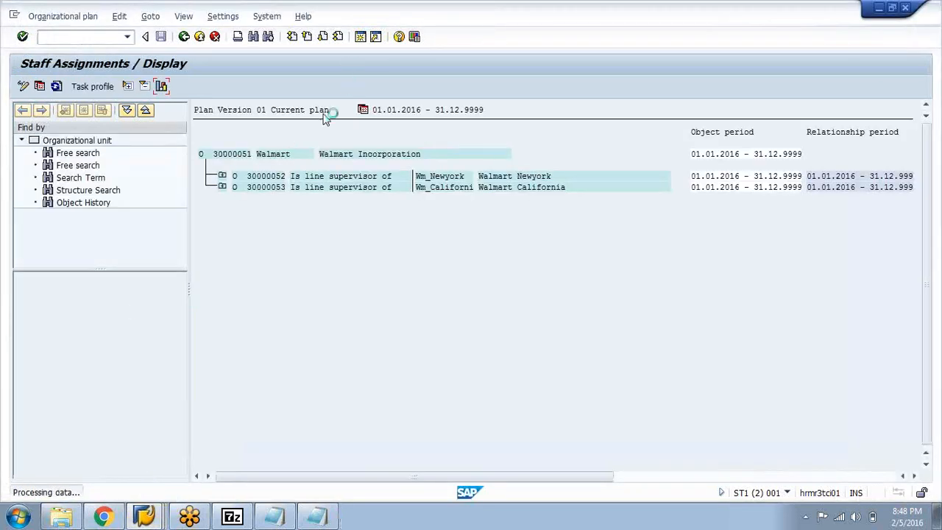
click(150, 19)
click(186, 81)
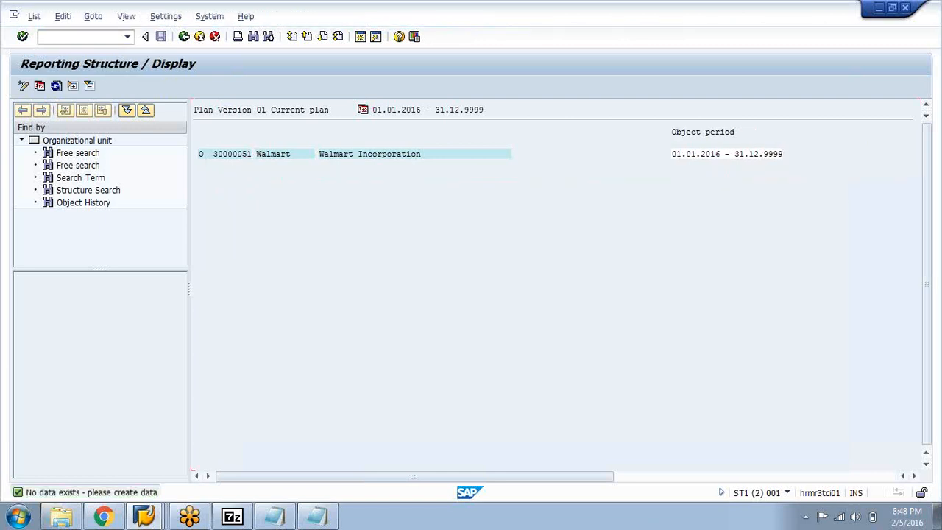
click(184, 37)
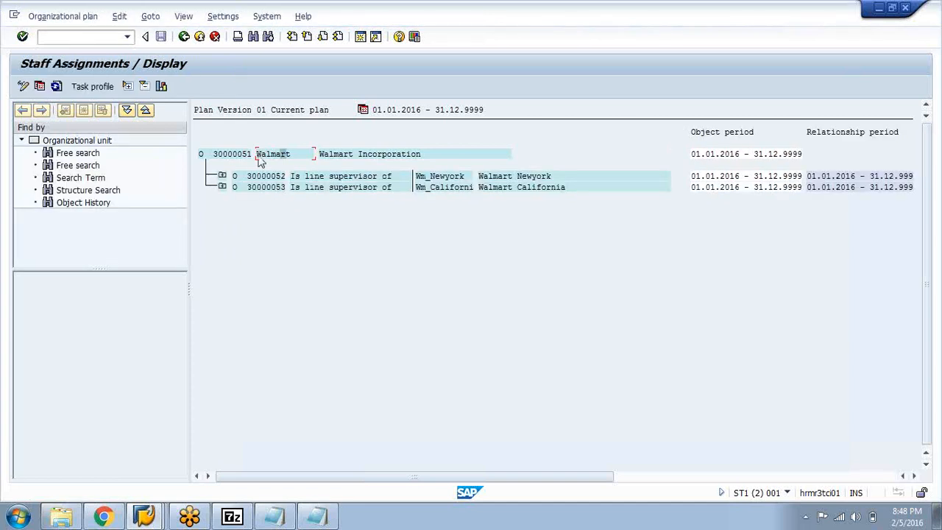
Expand Walmart Newyork and Walmart_Hr Department in the staff assignments, and display the HR department's reporting structure
click(224, 177)
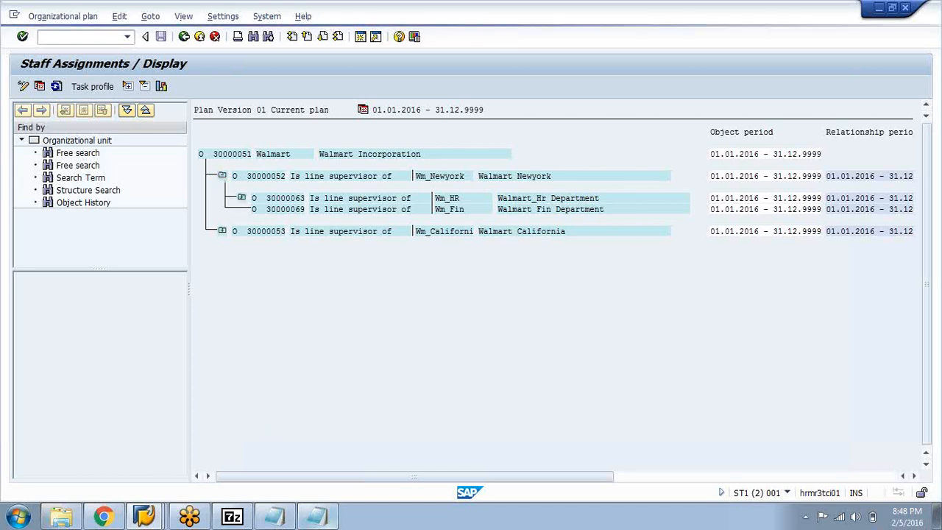
double_click(279, 200)
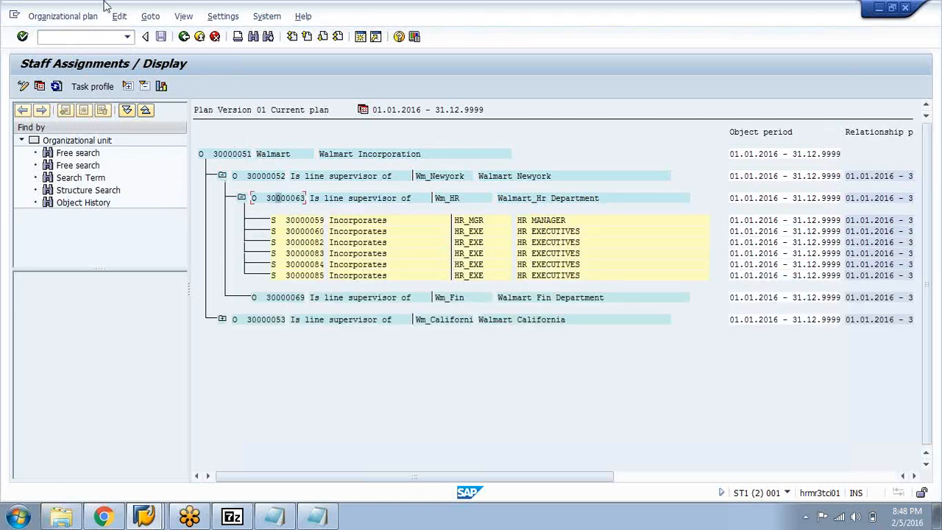
click(150, 17)
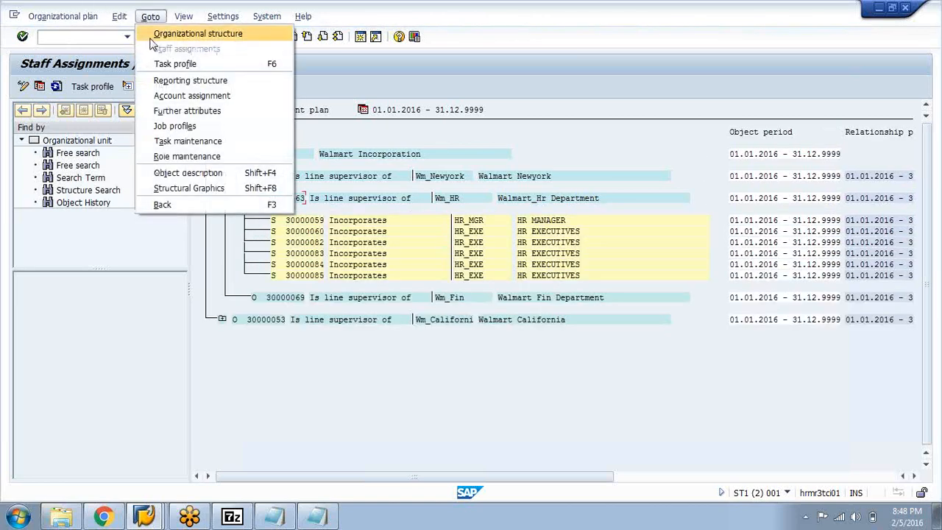
click(170, 83)
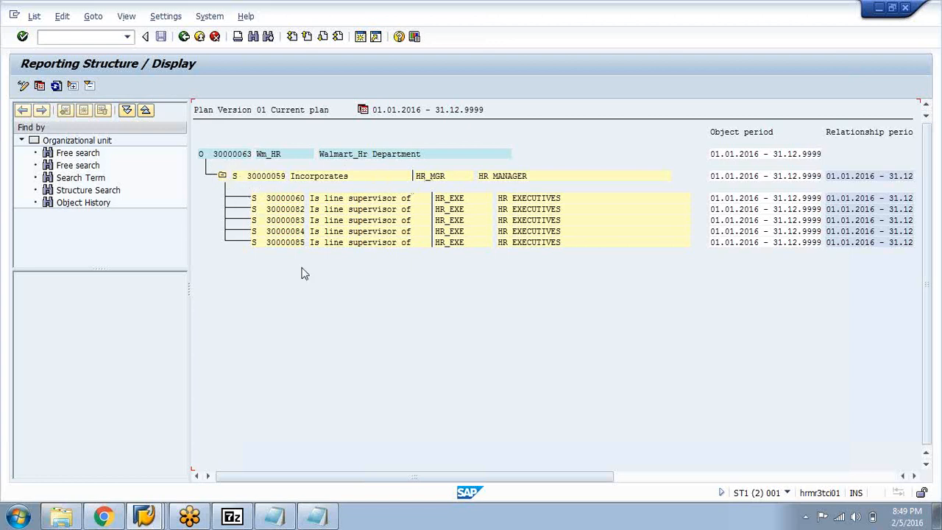
Switch to the Notepad relationship notes and add the heading "S-----------S" below the S-C notes
click(317, 517)
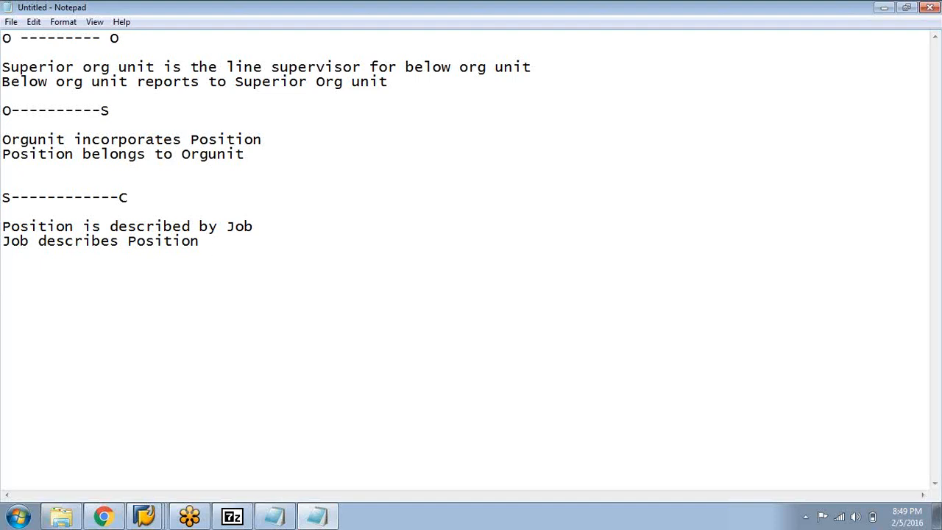
text(S-----------)
text(S)
text(Superi)
text(or)
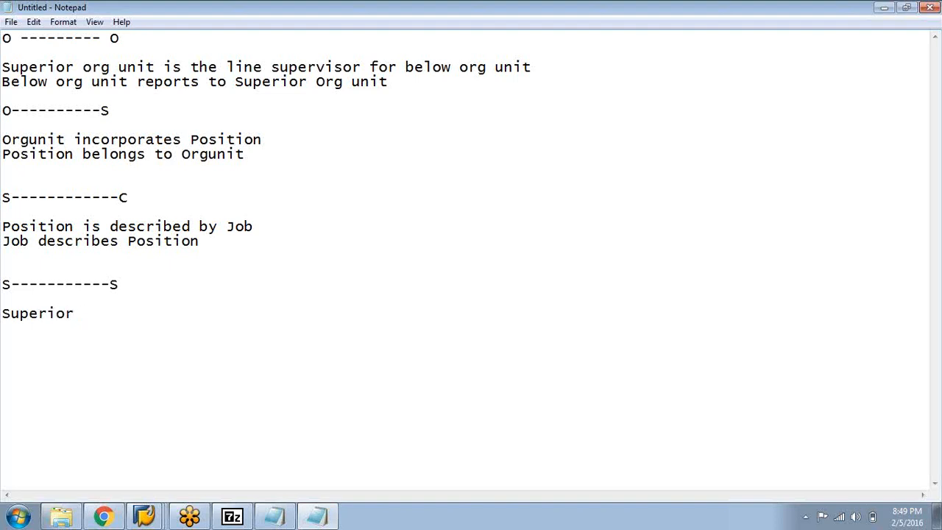
text( Position is th)
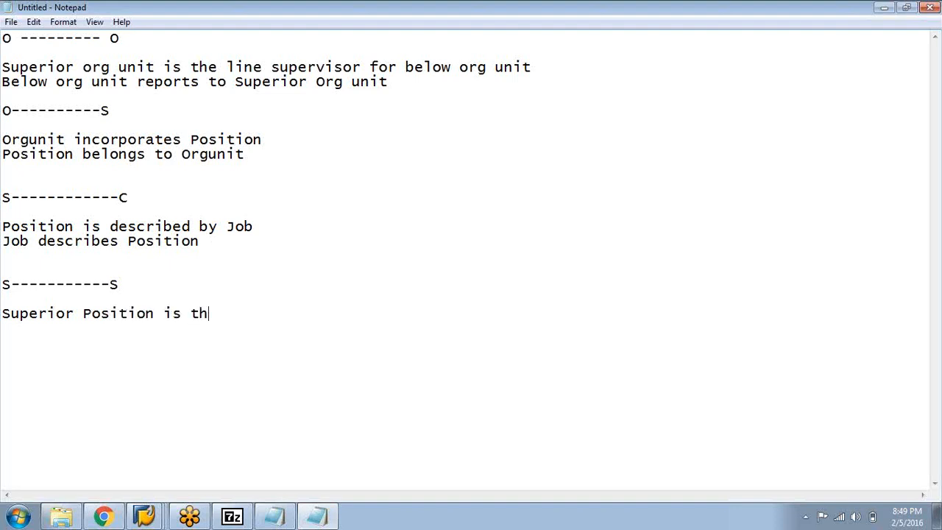
text(e supervisor for )
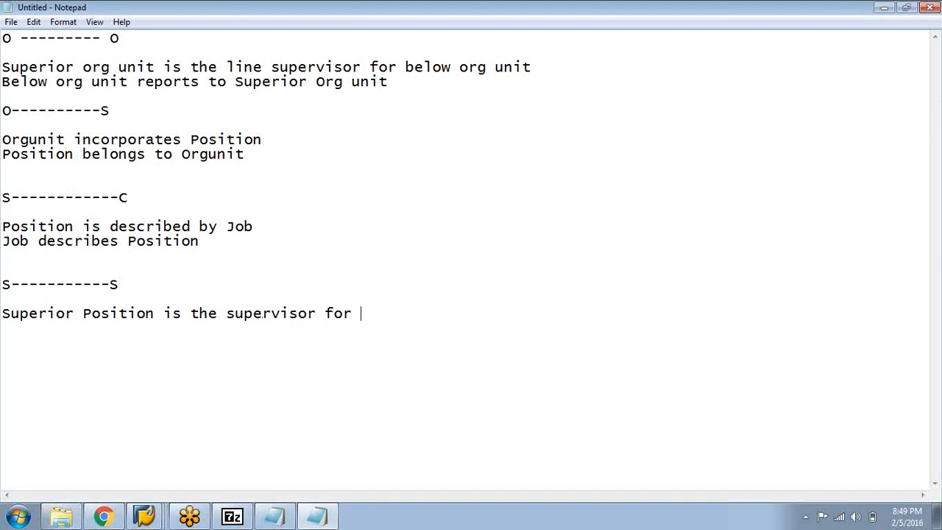
text(Subordin)
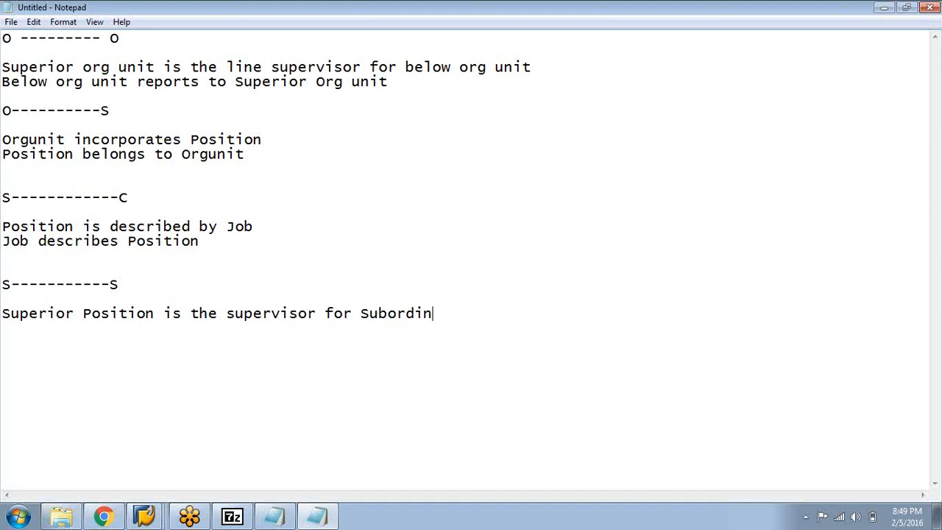
Write the note "Superior Position is the supervisor for Subordinate Position" beneath the S-S heading
text(ate Position )
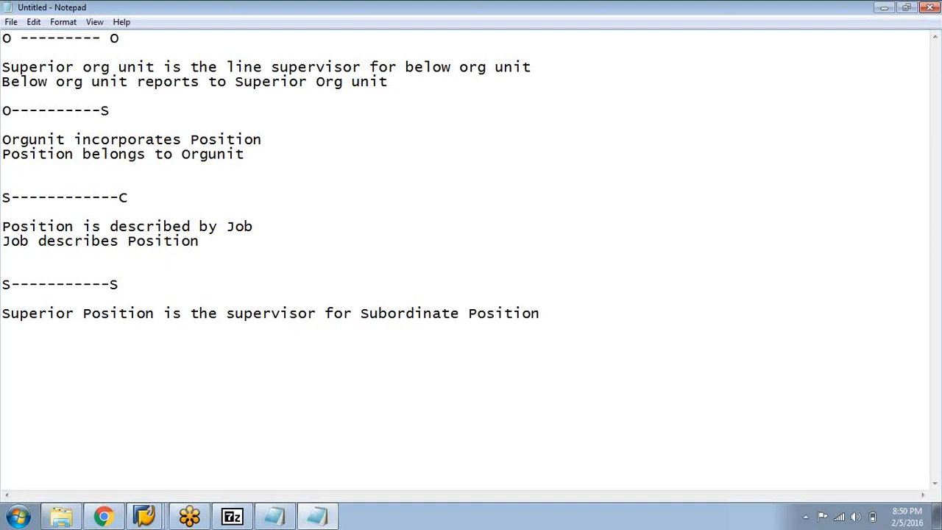
text(Subordinat)
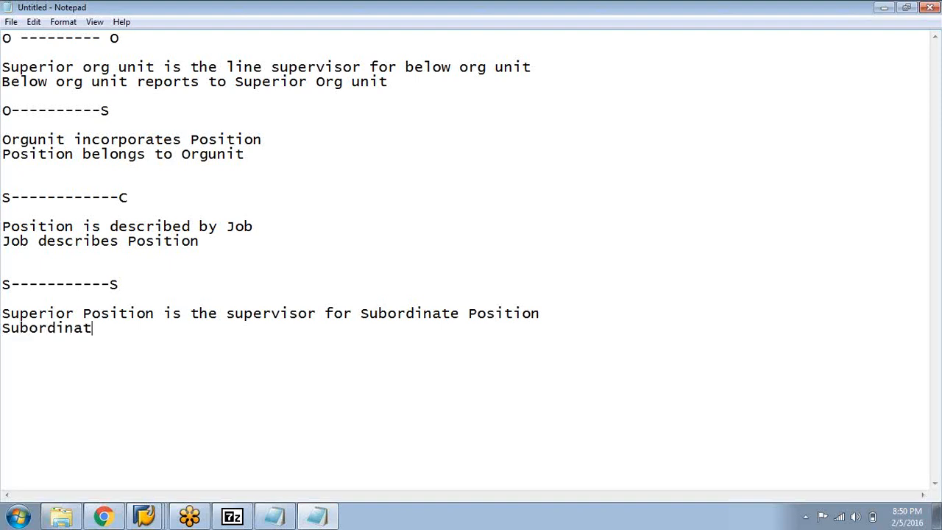
text(e Positrio)
Add the line "Subordinate Position reports to Superior Position" to the S-S notes
key(BackSpace)
key(BackSpace)
key(BackSpace)
text(ion )
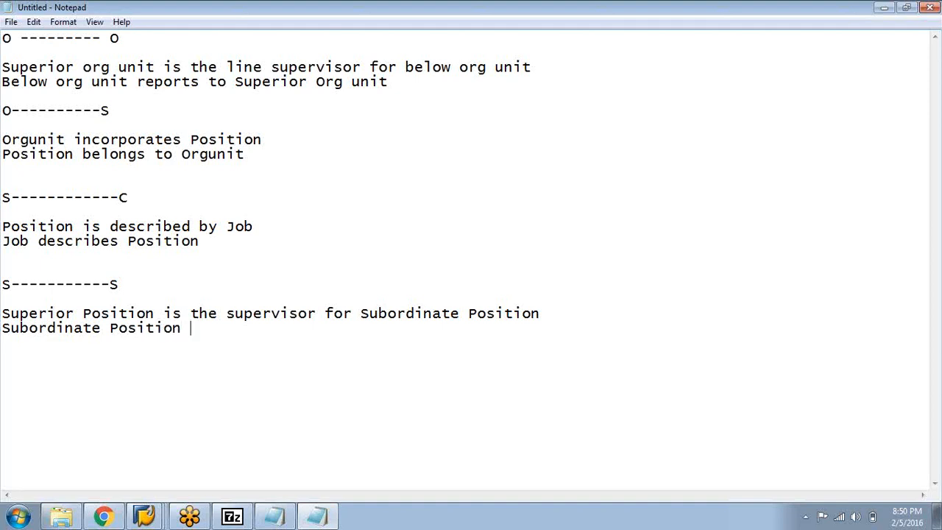
text(reports to )
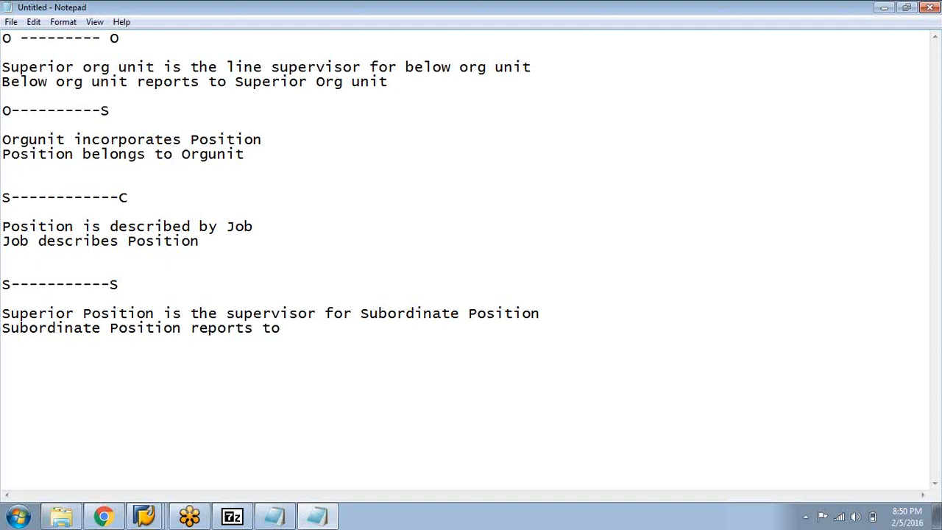
text(Superior Position)
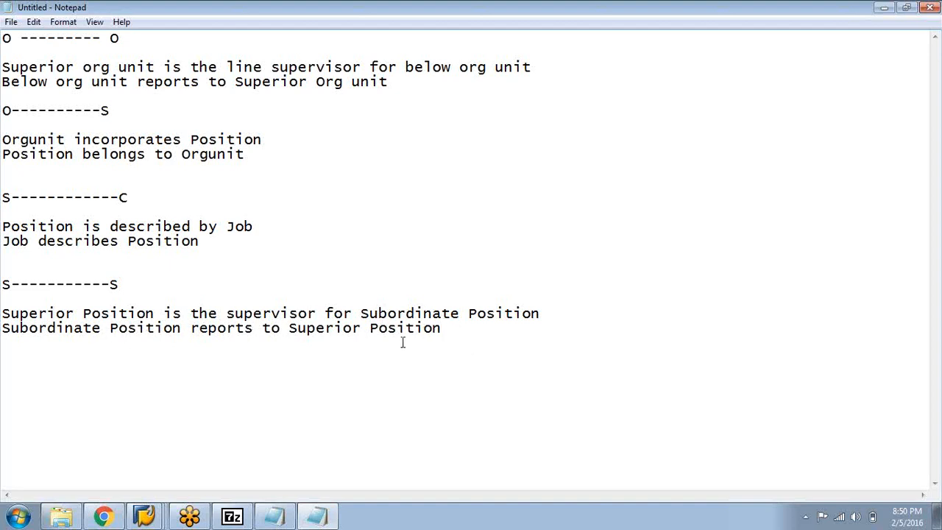
drag(454, 336, 115, 295)
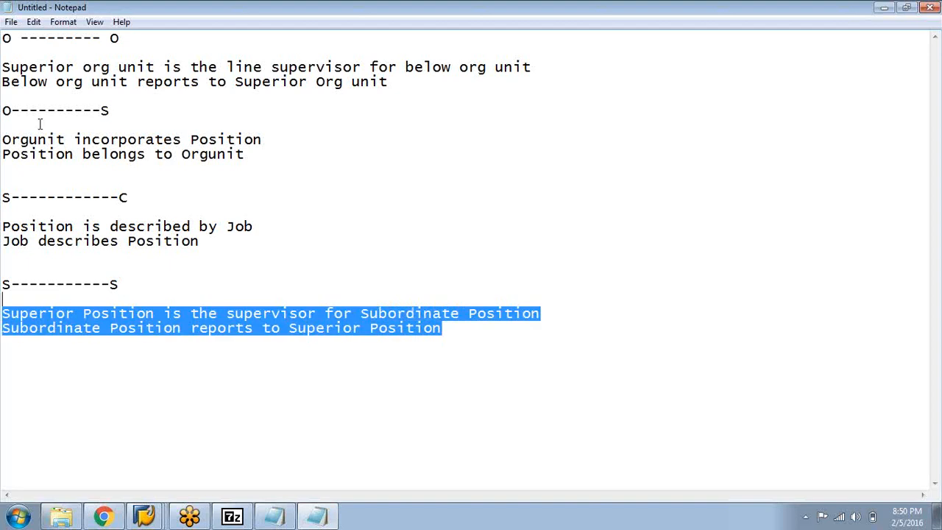
drag(4, 65, 405, 84)
click(413, 103)
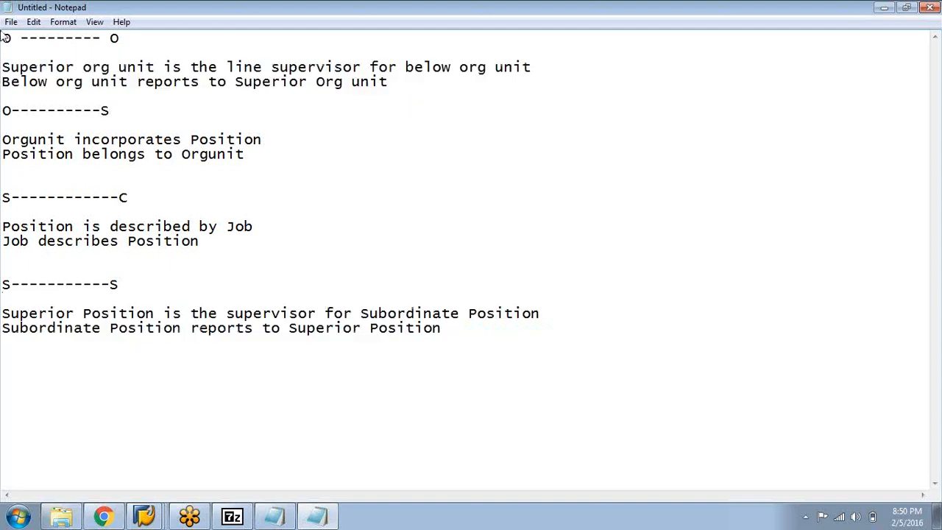
click(4, 283)
key(Down)
Append "-b" to the line supervisor note and "-a" to the reports-to note under the O-O heading
click(540, 67)
click(470, 66)
click(568, 67)
text(-b)
click(390, 88)
text(-a)
Append "-b" to the incorporates note and "-a" to the belongs-to note under the O-S heading
click(264, 145)
text(-b)
click(247, 154)
text(-a)
Append "-b" to the "Position is described by Job" note and "-a" to the "Job describes Position" note
click(257, 227)
text(-b)
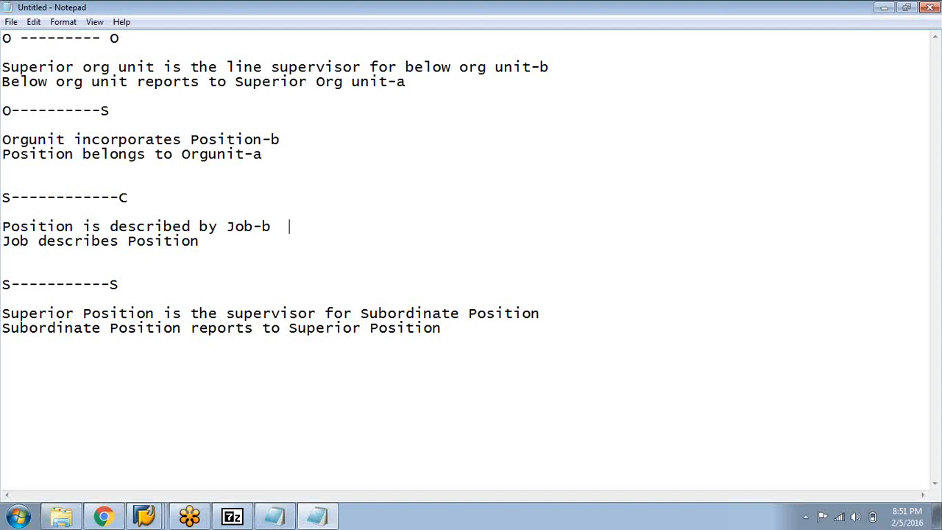
click(226, 243)
text(-a)
Append "-b" to the supervisor note and "-a" to the reports-to note under the S-S heading
click(552, 310)
text(-b)
click(456, 332)
text(-a)
Complete the relationship codes of the two O-O notes as b002 and a002
click(558, 67)
text(002)
click(412, 81)
text(002)
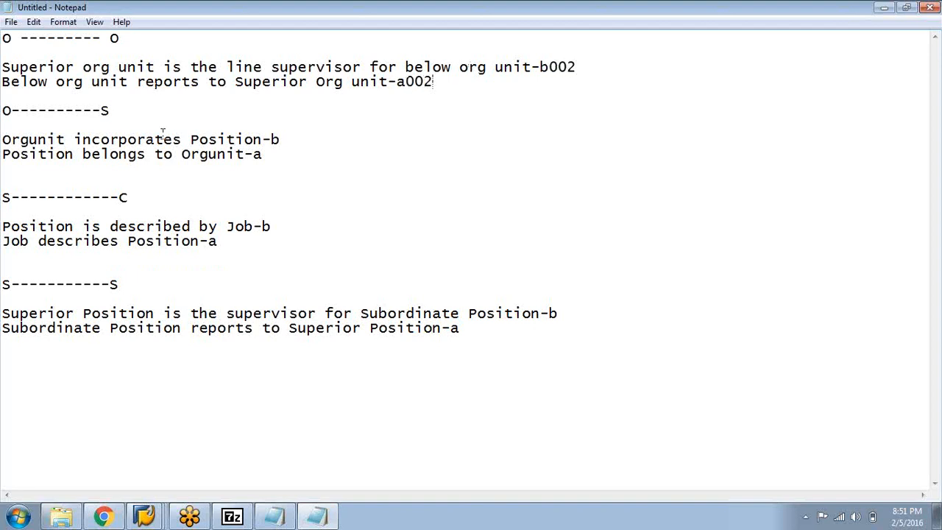
Complete the relationship codes of the two O-S notes as b003 and a003
click(282, 139)
text(003)
click(265, 154)
text(003)
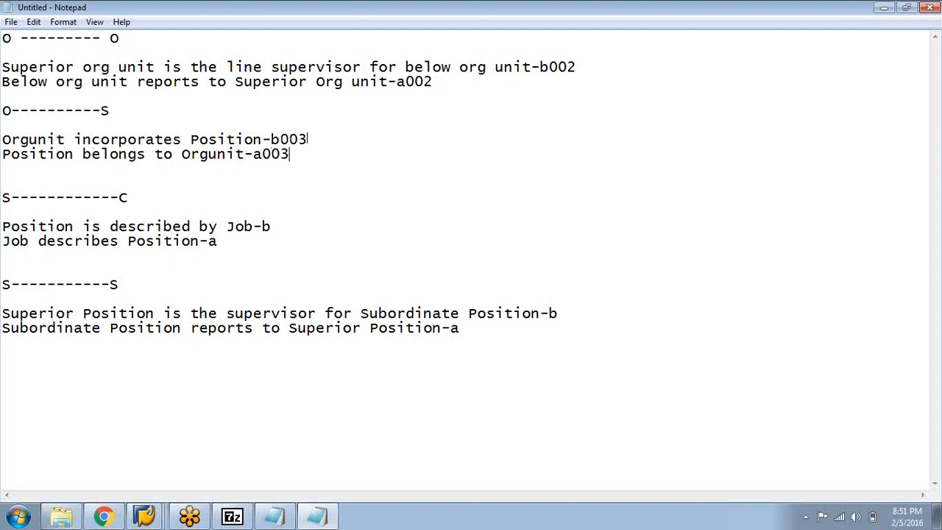
Review which relationship codes belong to the O-S and O-O headings in the notes
drag(3, 111, 120, 115)
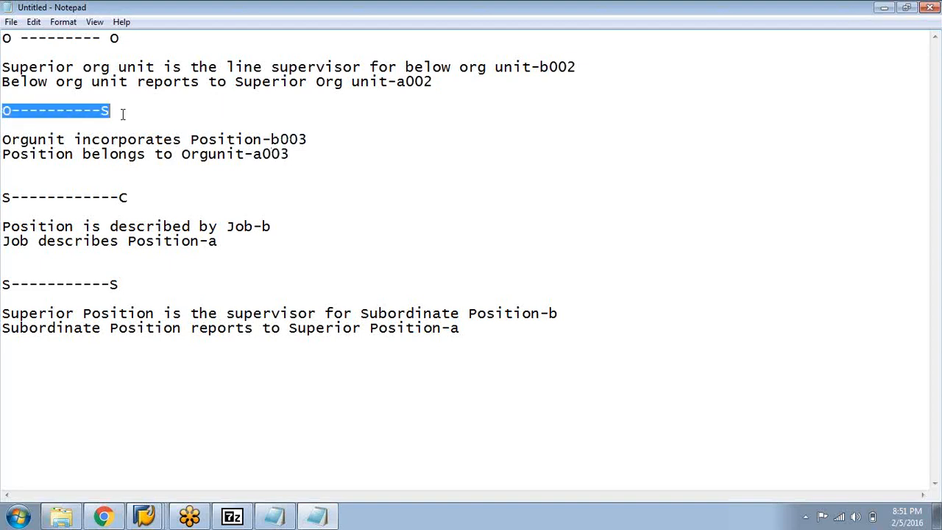
drag(320, 140, 281, 140)
click(288, 171)
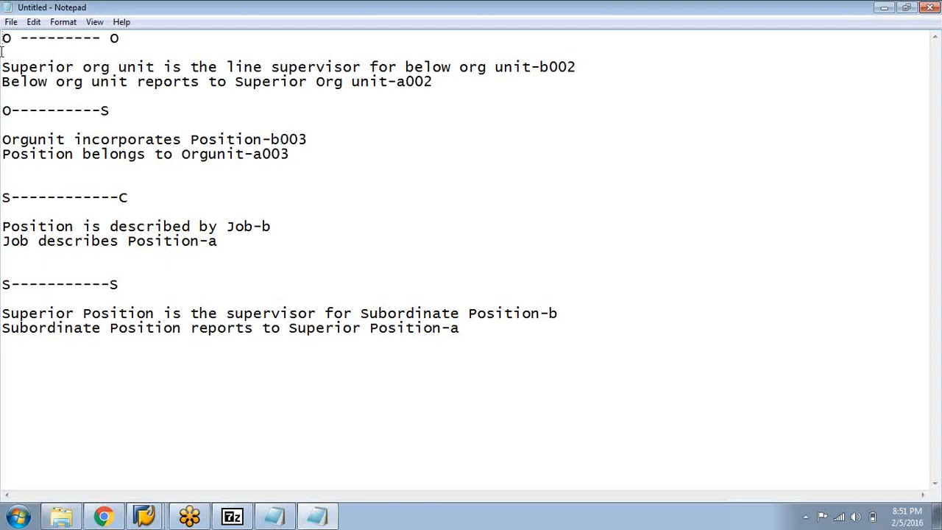
drag(3, 38, 115, 47)
drag(551, 67, 579, 68)
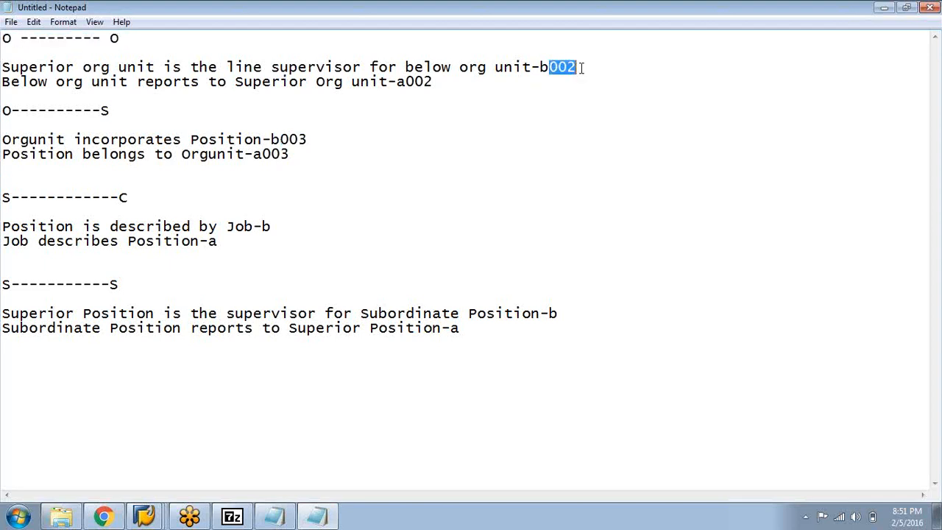
click(540, 167)
click(4, 199)
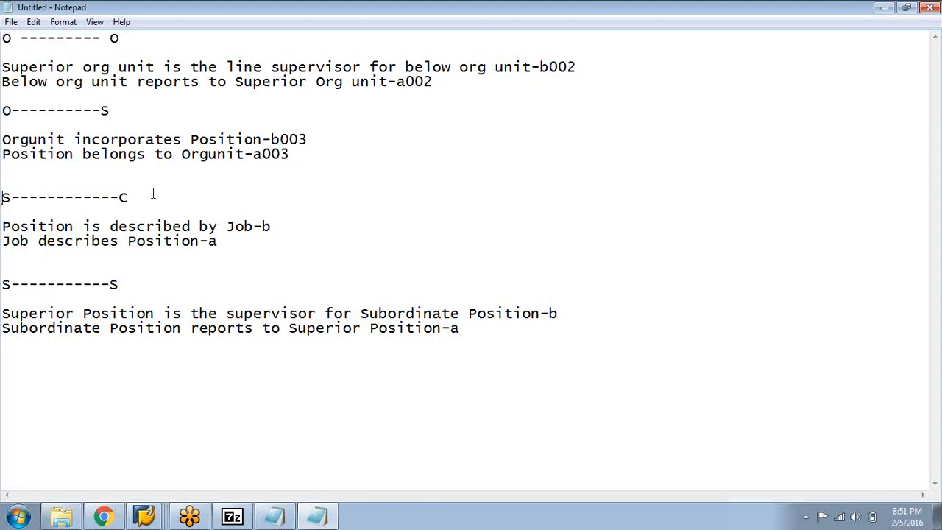
click(149, 199)
Complete the relationship codes of the two S-C notes as b007 and a007
click(292, 227)
key(BackSpace)
key(BackSpace)
text(007)
click(219, 242)
text(007)
Complete the relationship codes of the two S-S notes as b002 and a002
click(563, 313)
text(002)
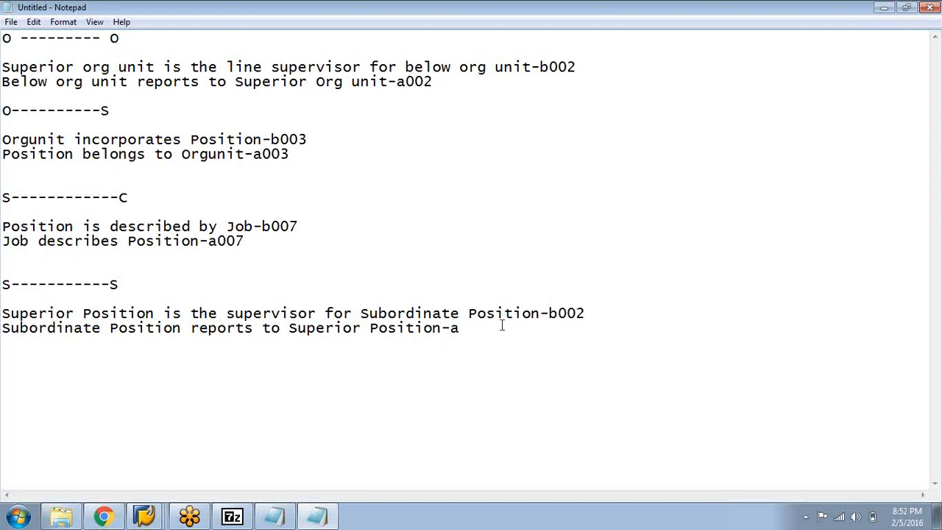
click(469, 328)
text(002)
Review the wording and codes of the O-S notes and of the line supervisor and reports-to notes under O-O
click(182, 405)
drag(3, 111, 320, 140)
click(345, 206)
click(589, 315)
click(543, 65)
drag(363, 66, 228, 68)
click(250, 105)
drag(137, 83, 315, 64)
click(240, 101)
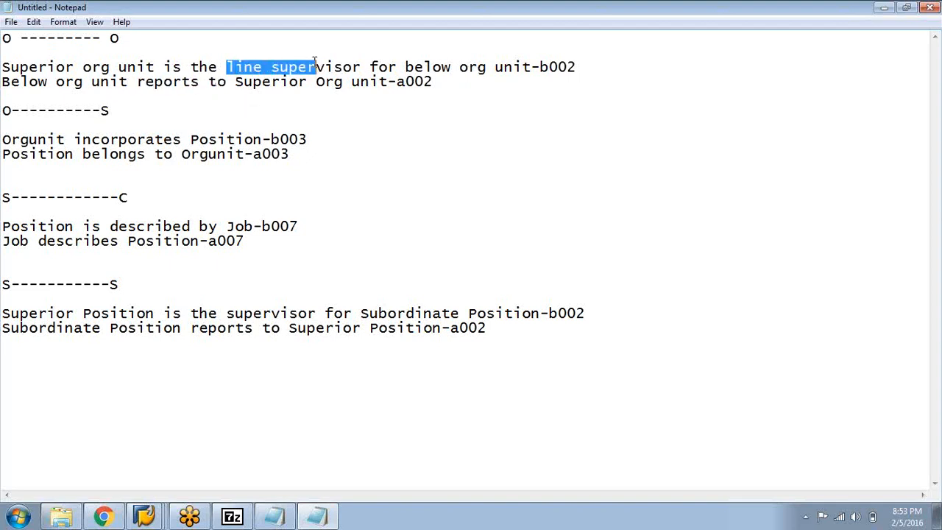
drag(230, 83, 133, 81)
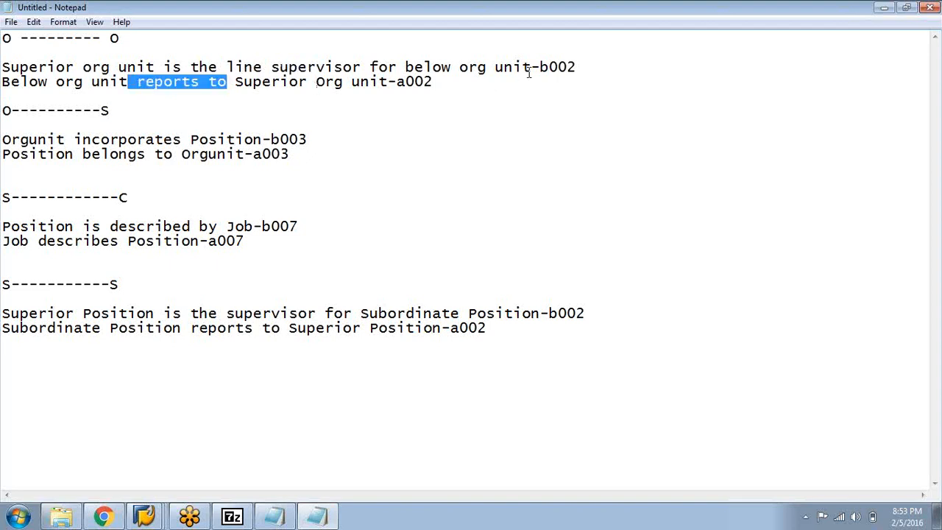
drag(549, 66, 598, 71)
Insert the word "line" before "supervisor" in the first note under the S-S heading
click(596, 97)
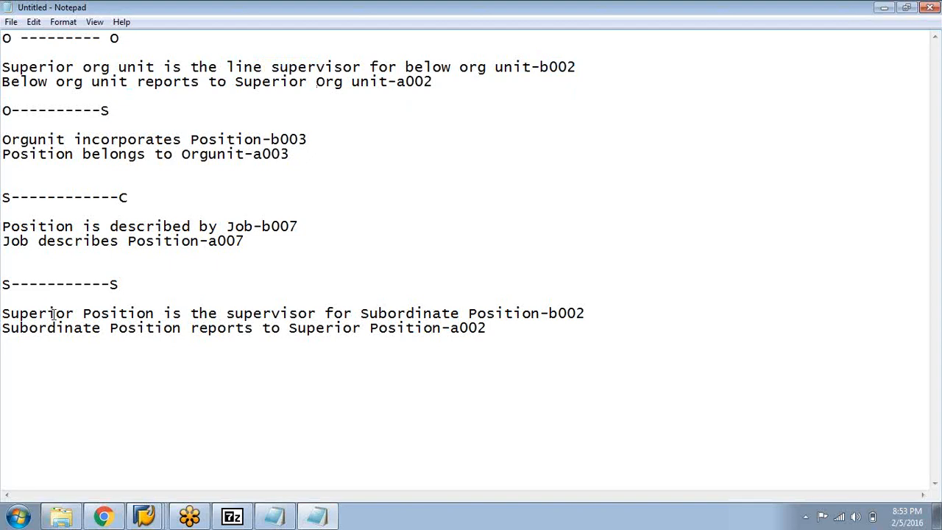
click(227, 314)
text(line)
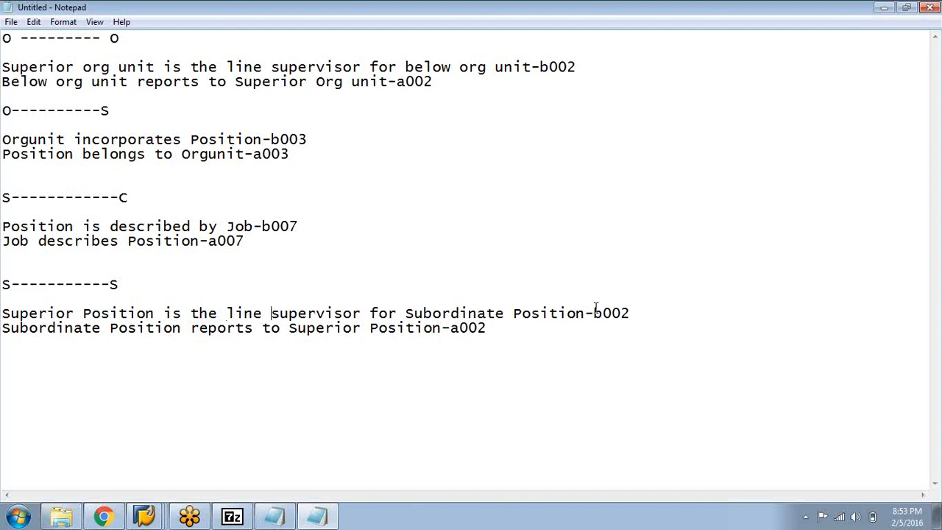
Compare the relationship codes of the S-S notes with those under the O-O heading
drag(611, 314, 636, 318)
click(685, 401)
drag(460, 331, 526, 334)
click(536, 360)
click(245, 83)
drag(3, 39, 178, 42)
click(174, 340)
drag(5, 282, 126, 284)
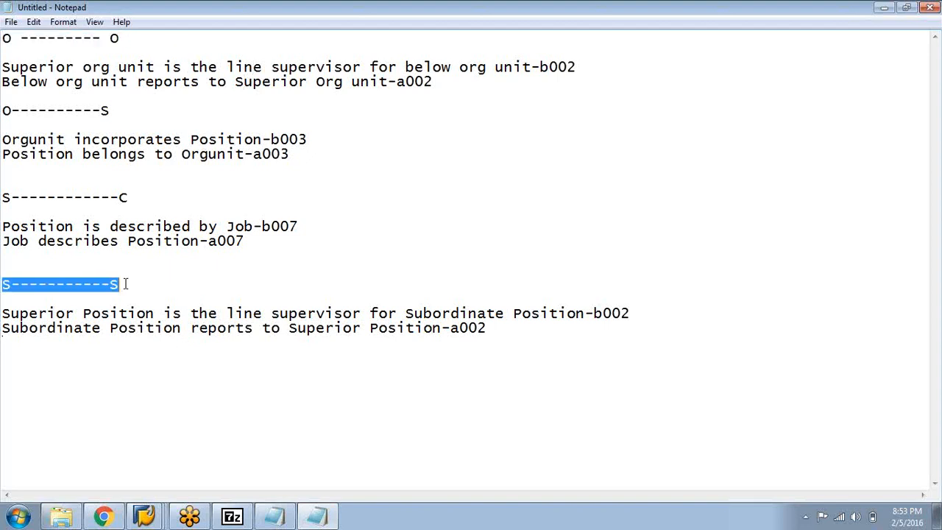
click(257, 421)
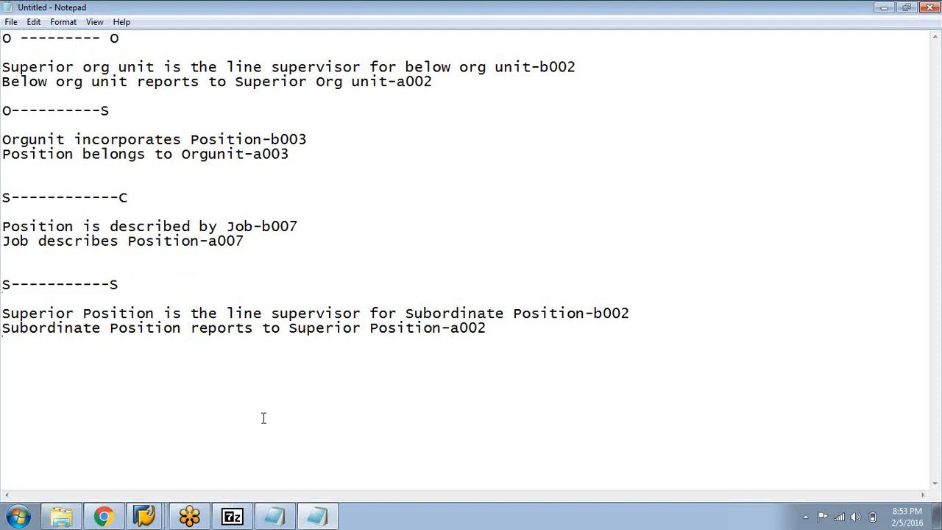
drag(603, 313, 631, 315)
click(547, 345)
drag(486, 329, 442, 329)
click(457, 387)
Examine the "incorporates" wording and the relationship codes of the O-S notes
drag(73, 139, 163, 139)
click(187, 178)
drag(282, 140, 315, 142)
click(324, 189)
click(37, 226)
drag(280, 140, 273, 140)
click(338, 214)
click(263, 154)
Switch to the SAP reporting structure session, return to the staff assignments and display Walmart's structural graphic in a maximized window
click(141, 517)
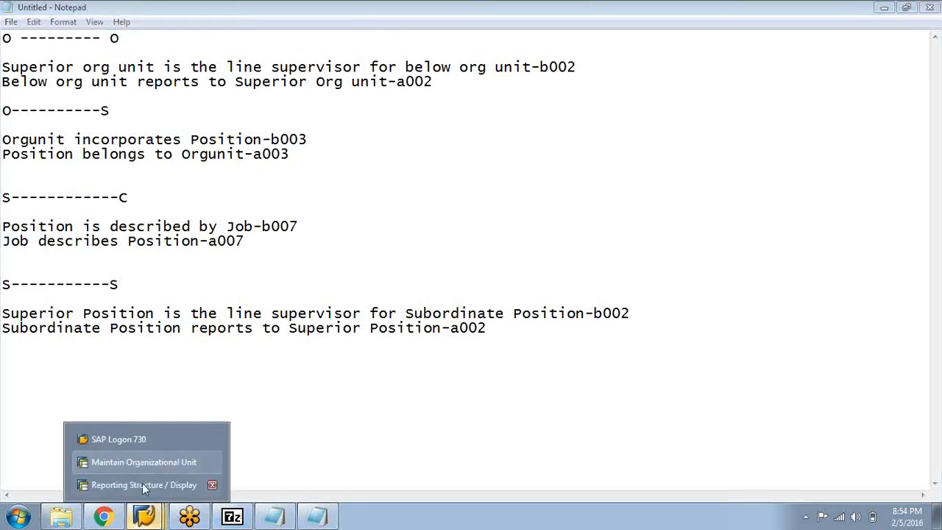
click(143, 483)
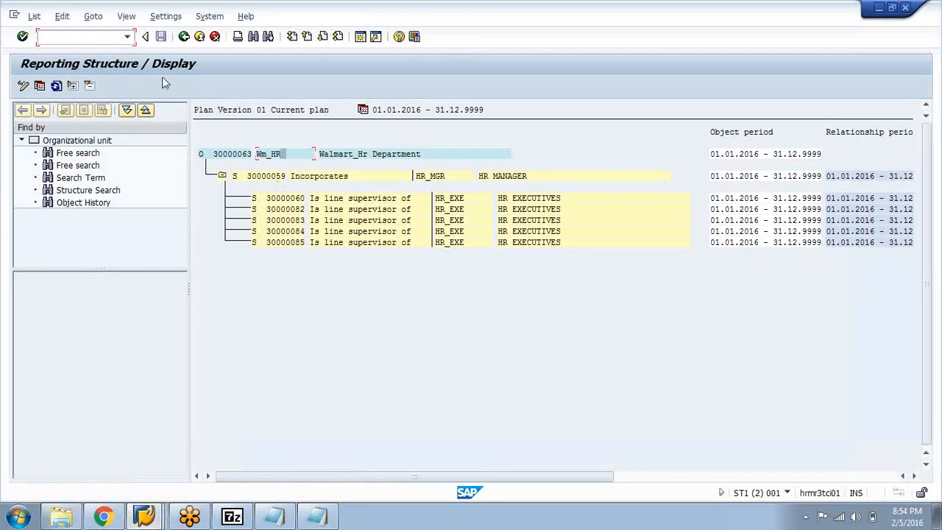
click(182, 36)
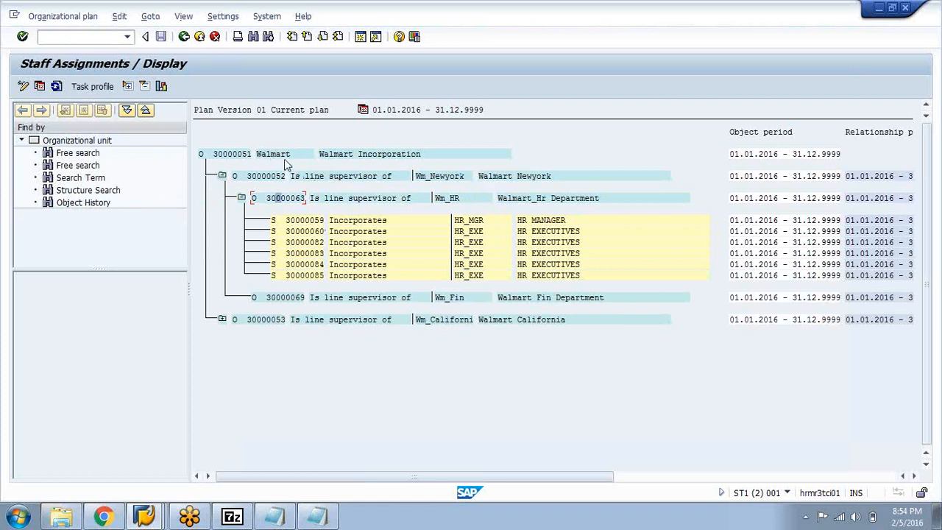
click(162, 86)
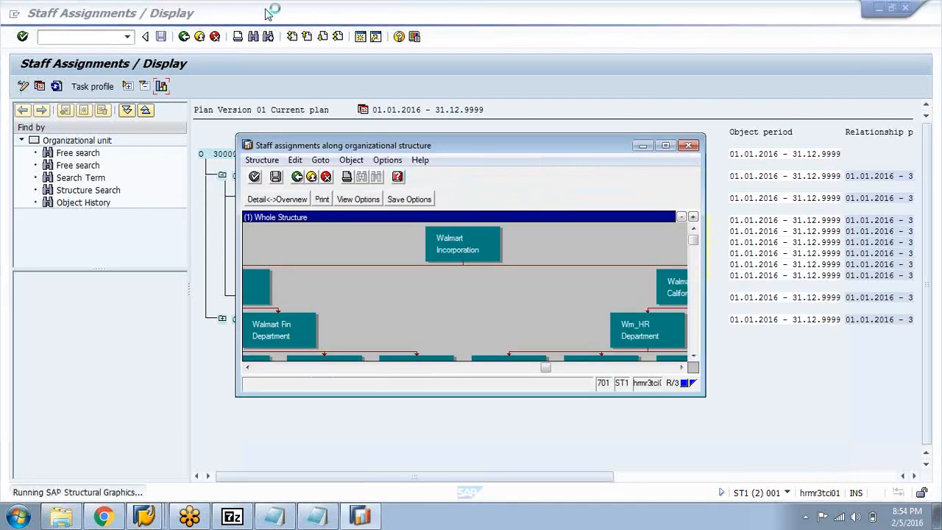
click(665, 146)
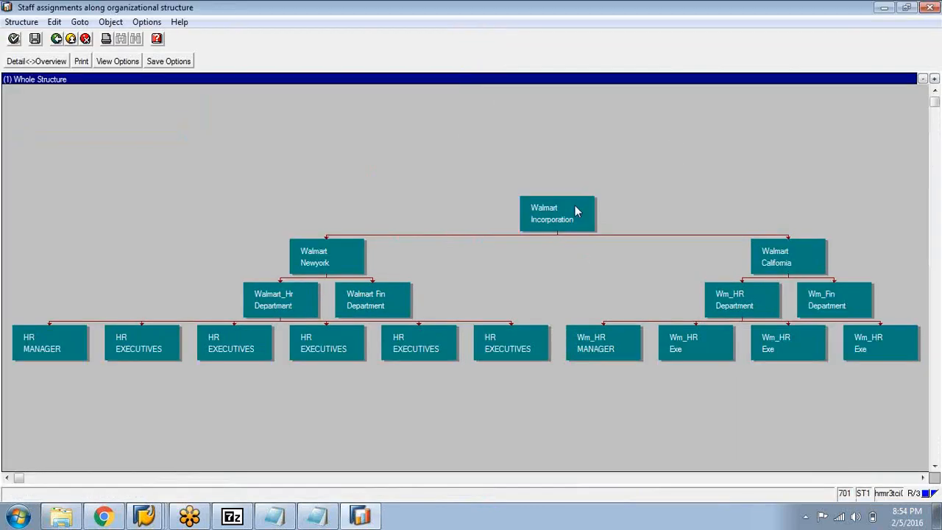
Examine the reporting line between Walmart Incorporation and Walmart Newyork in the structural graphic, down to the HR MANAGER position
click(576, 212)
click(349, 254)
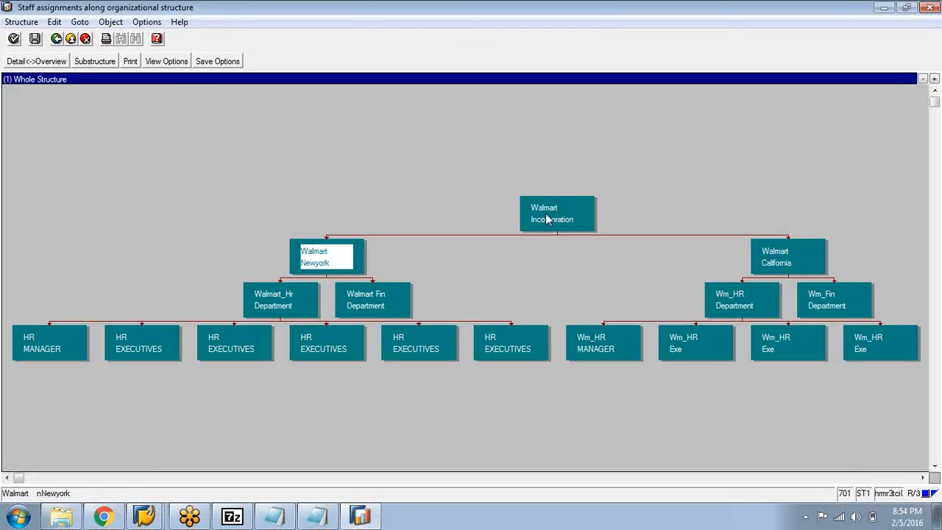
click(581, 210)
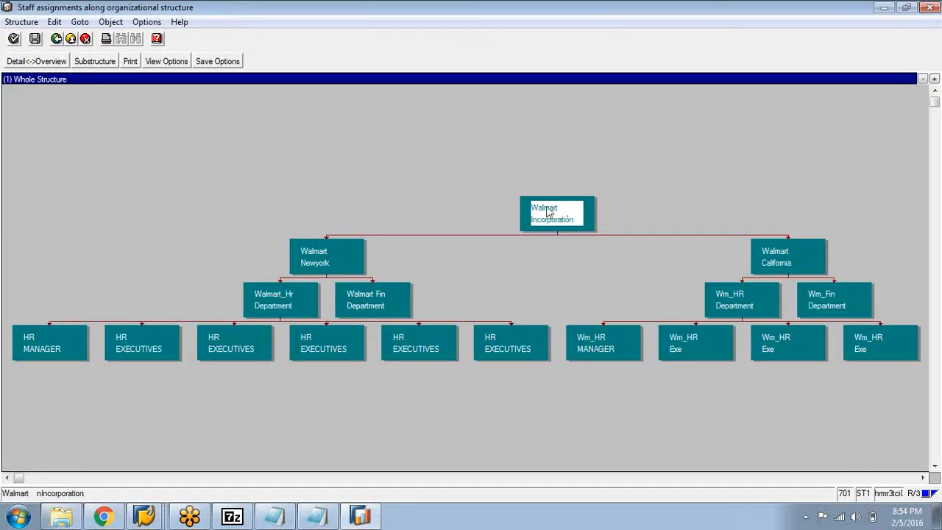
click(348, 251)
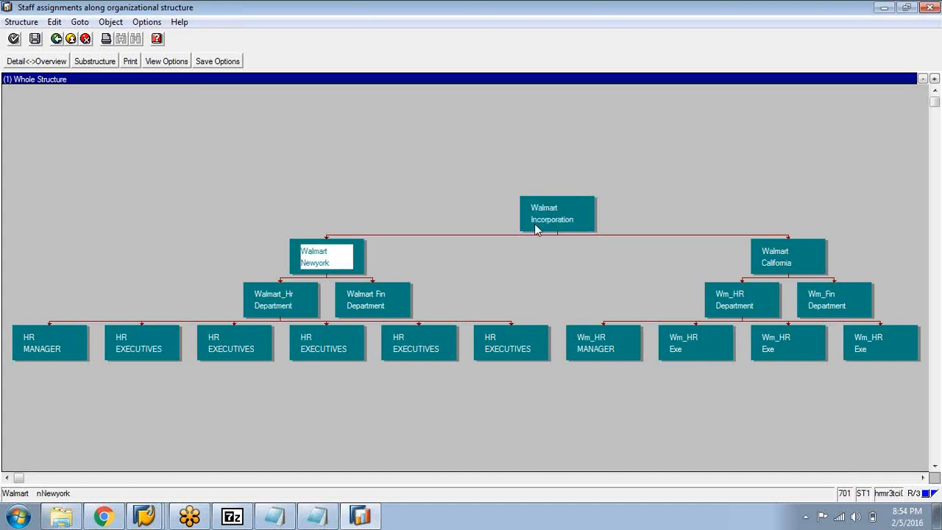
click(571, 212)
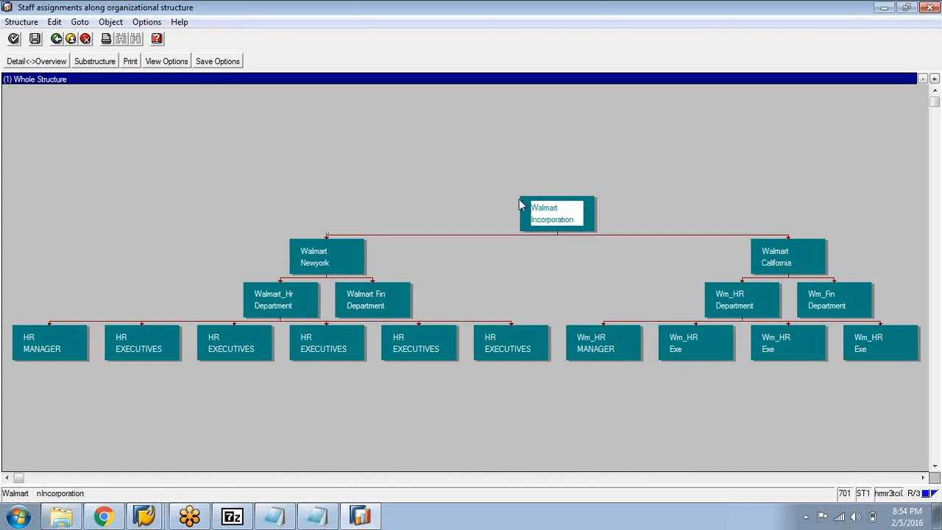
click(322, 259)
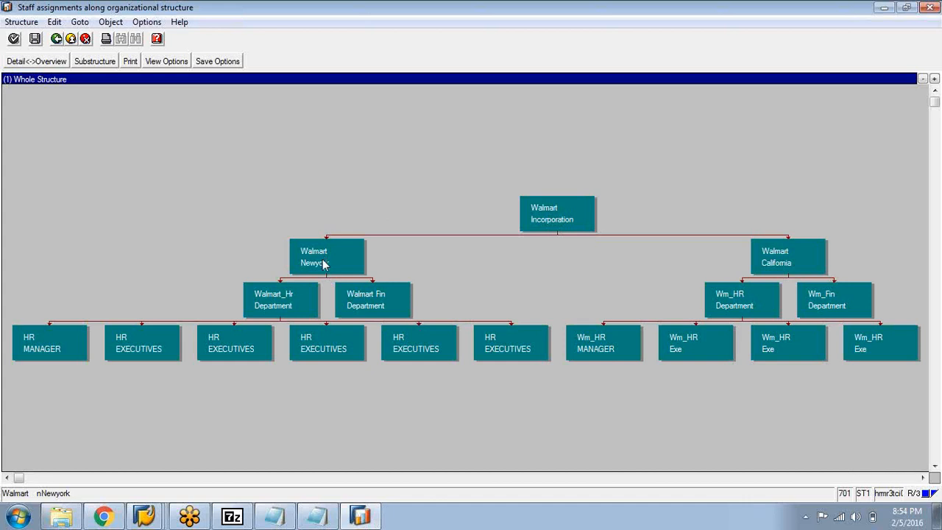
click(545, 219)
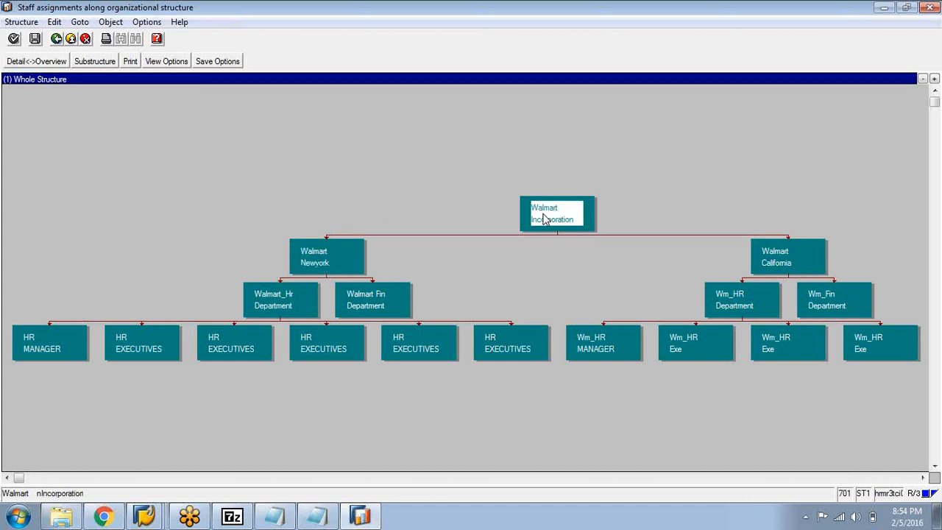
click(596, 249)
click(565, 225)
click(339, 261)
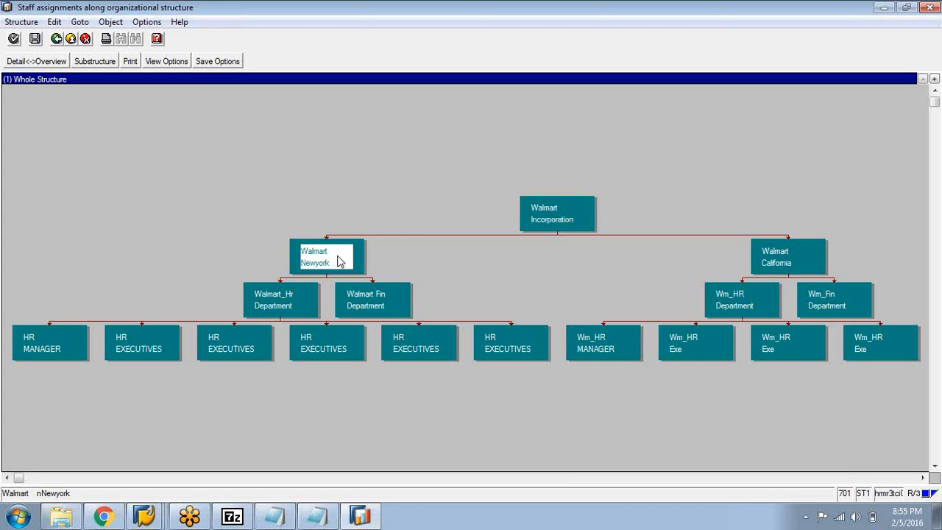
click(565, 209)
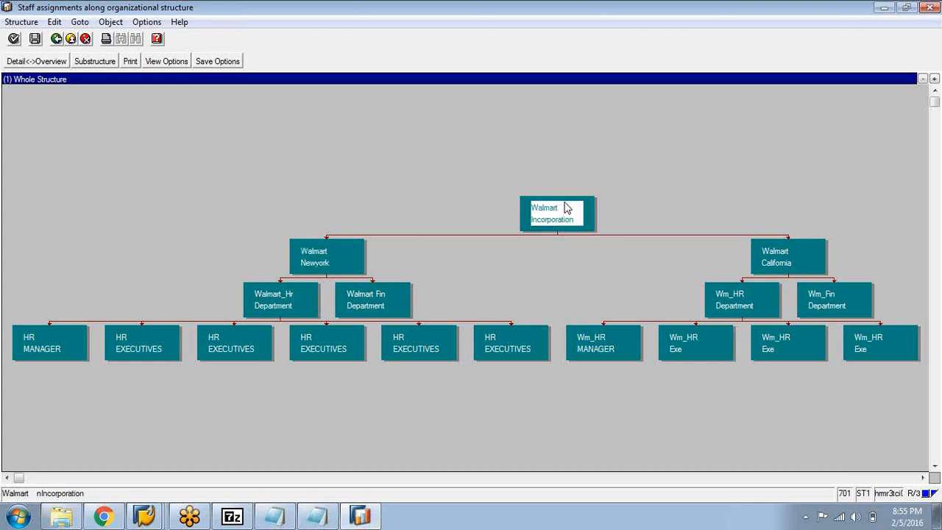
click(340, 264)
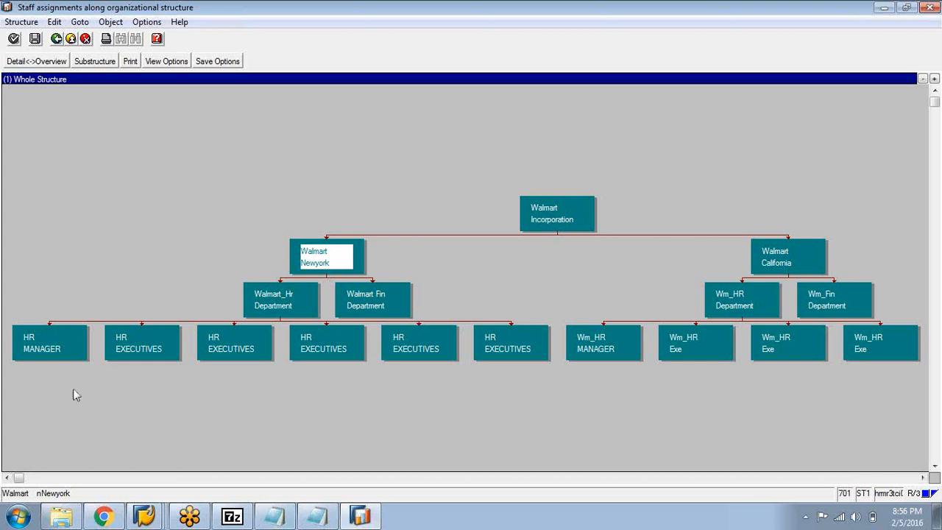
click(47, 336)
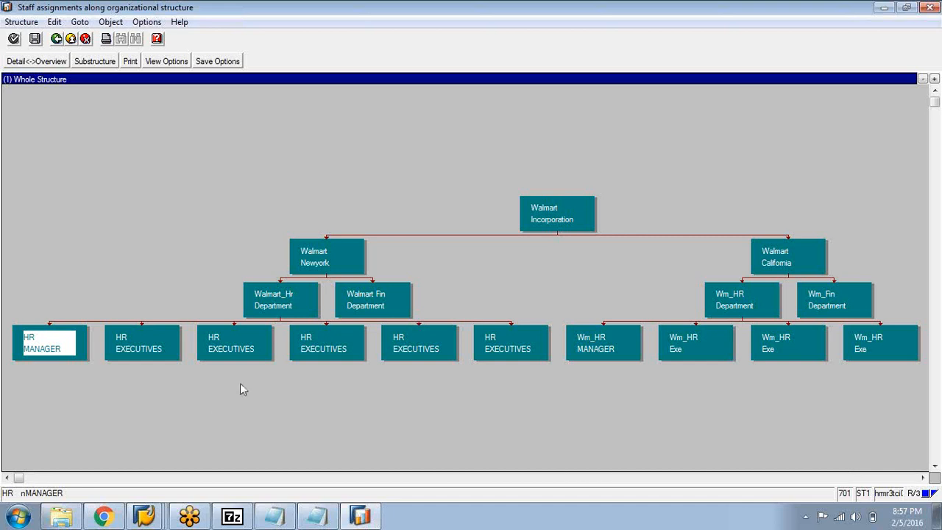
Switch to the Notepad relationship notes and review the whole list from the O-O heading to the S-S heading
click(328, 511)
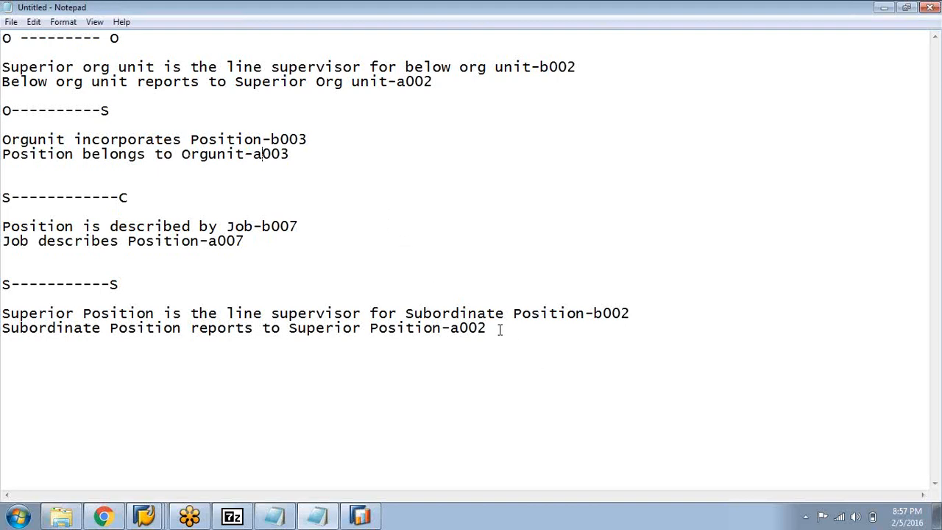
drag(499, 330, 2, 33)
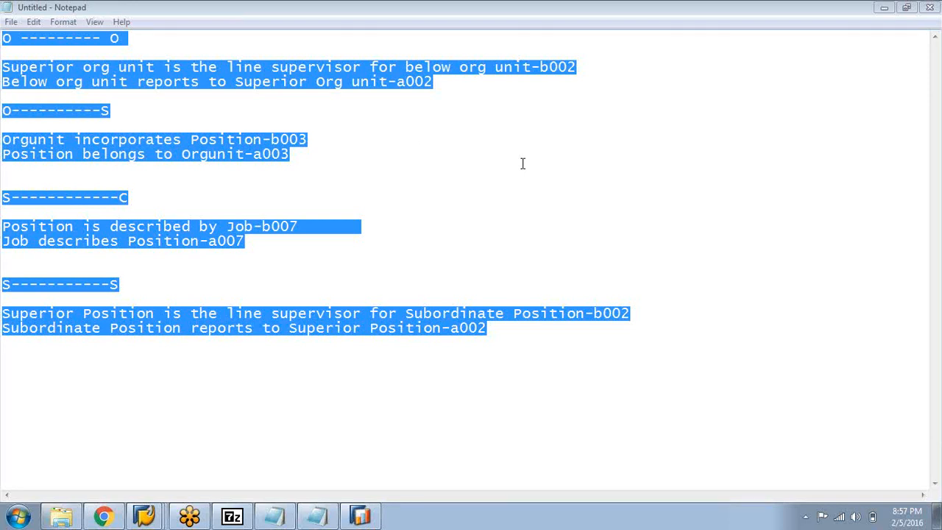
click(542, 362)
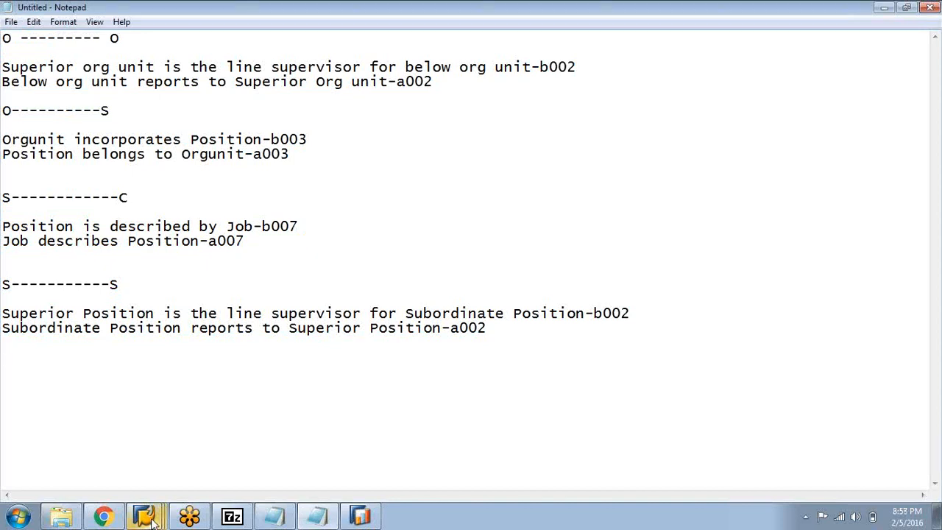
View the Walmart staff assignments list in the SAP session, then return to the structural graphic of the organization
mouse_move(151, 519)
click(153, 485)
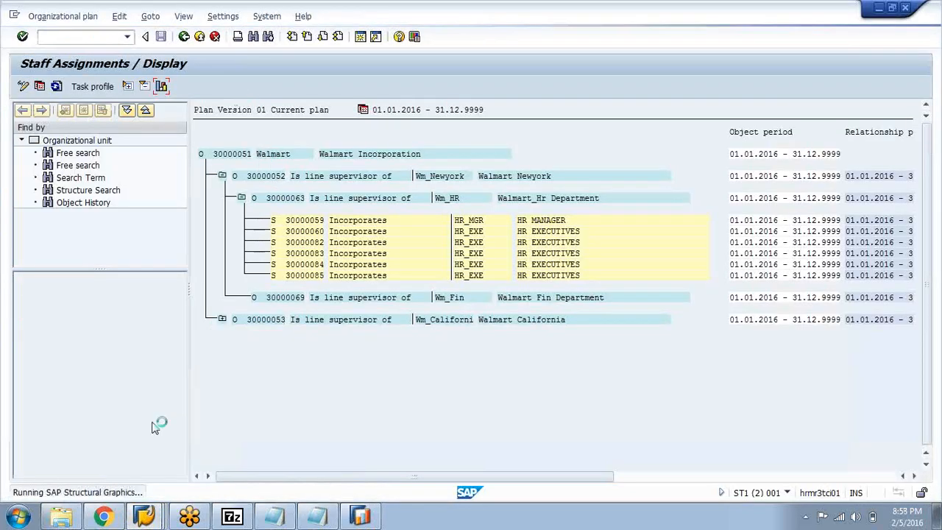
mouse_move(144, 519)
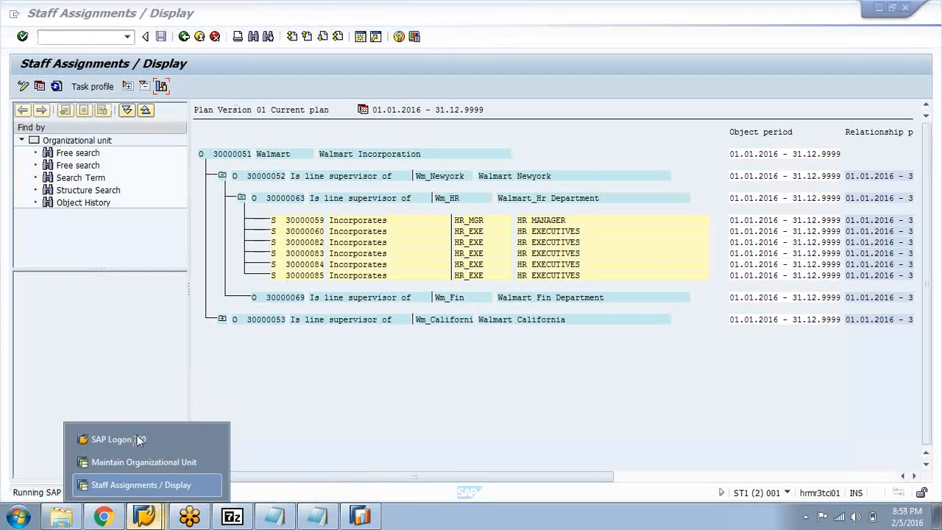
click(368, 518)
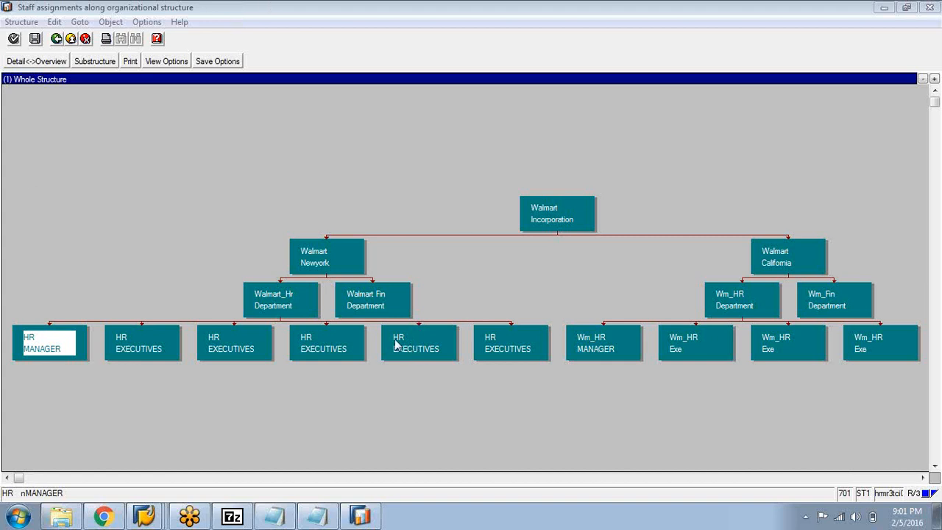
Return to the Notepad notes and reread all O-O, O-S, S-C and S-S relationships with their codes
click(318, 517)
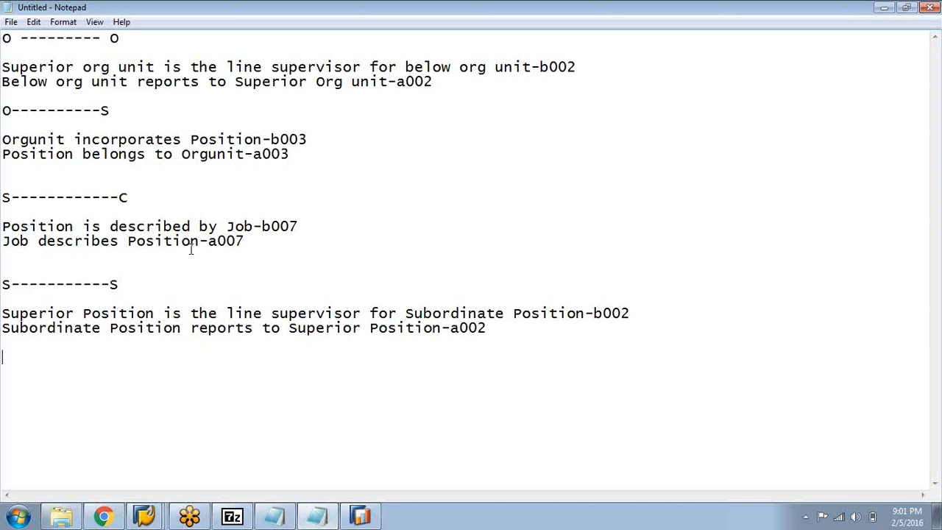
drag(210, 346, 4, 42)
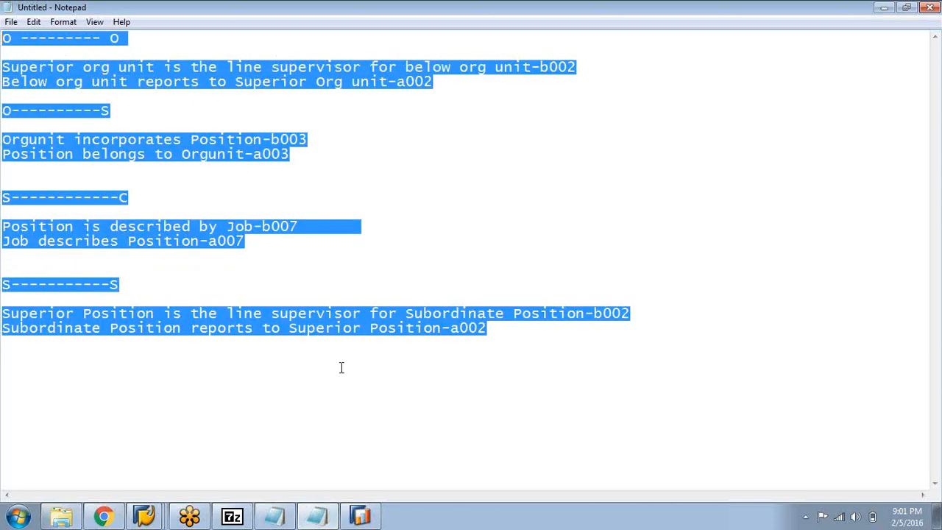
click(491, 358)
drag(502, 328, 2, 35)
click(446, 227)
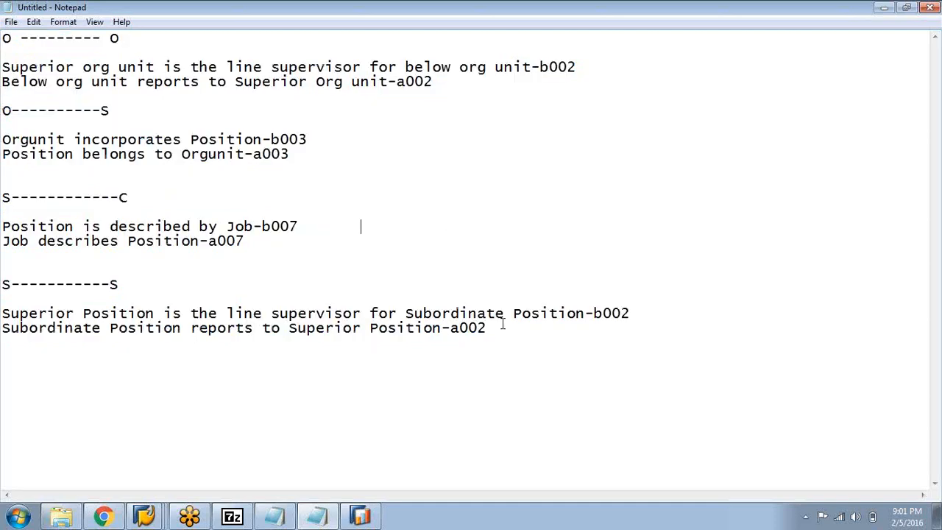
drag(503, 324, 3, 42)
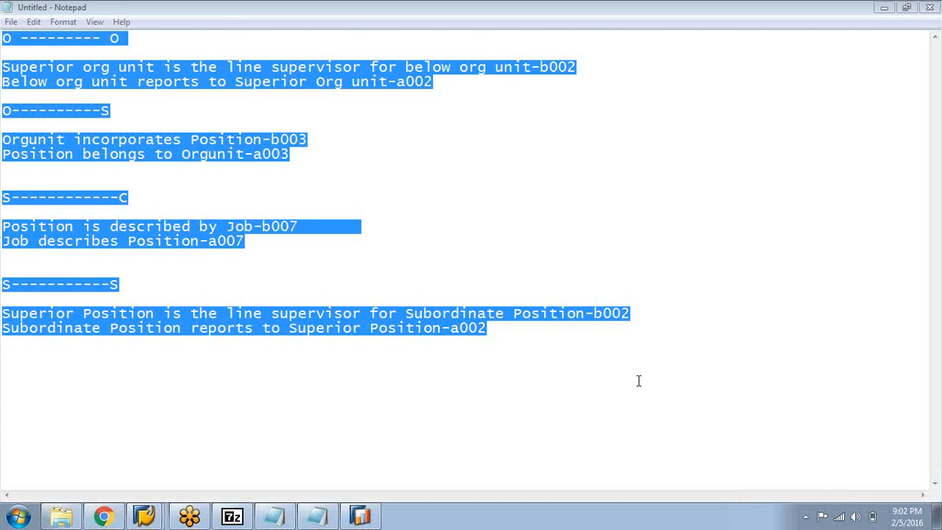
Lower the computer's playback volume slightly on the second audio device and close the volume control
click(856, 520)
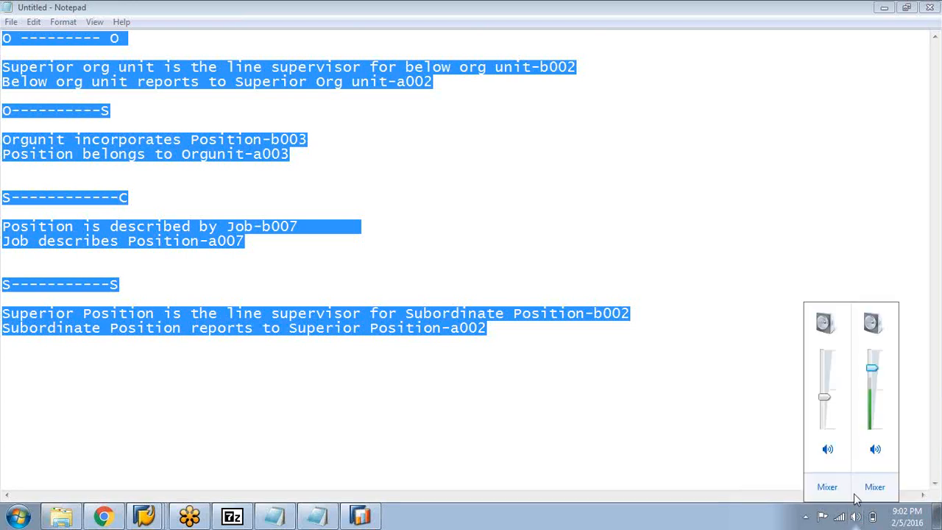
drag(872, 368, 873, 389)
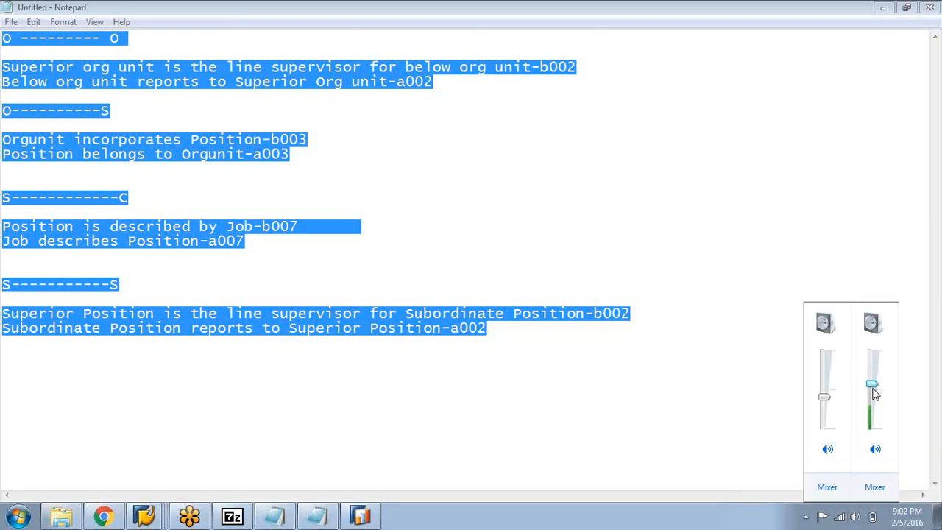
click(621, 379)
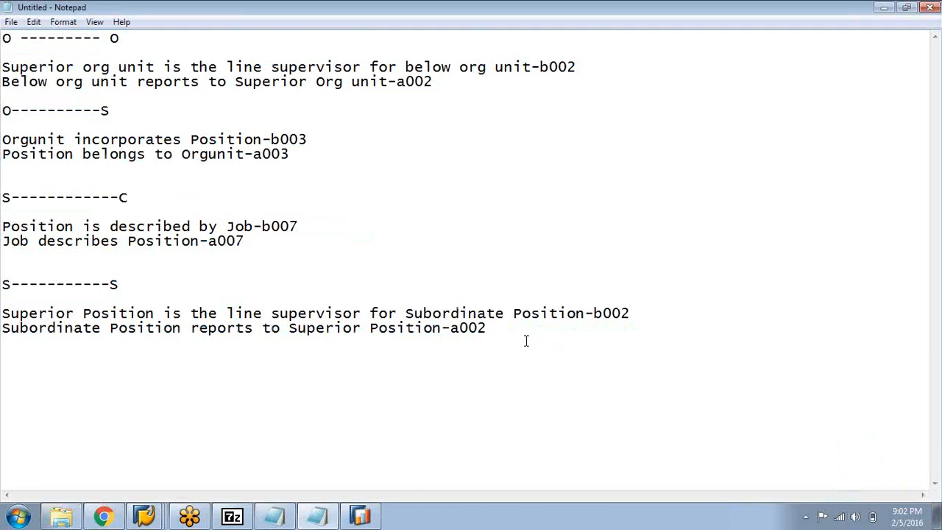
Review the two supervisor and reporting notes under the S-S heading, followed by the complete set of relationship notes
drag(486, 328, 2, 313)
click(75, 357)
drag(506, 331, 4, 36)
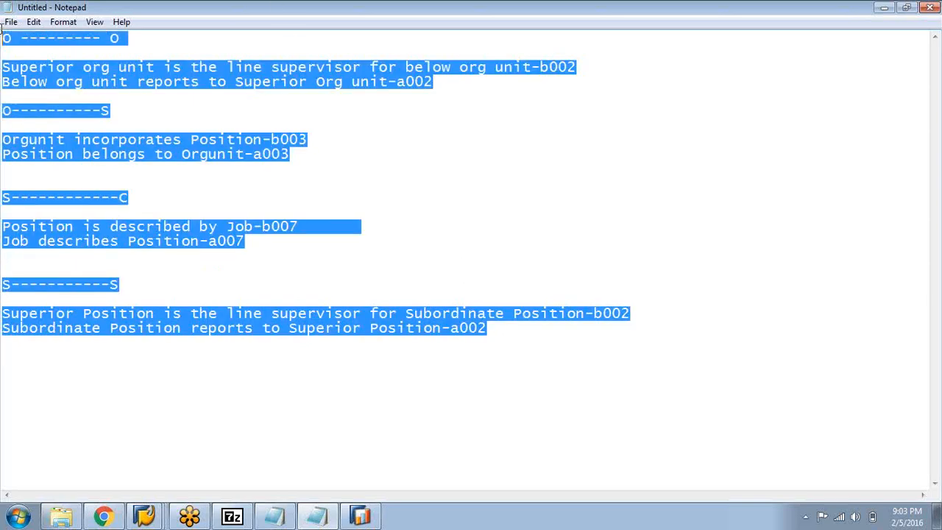
click(418, 180)
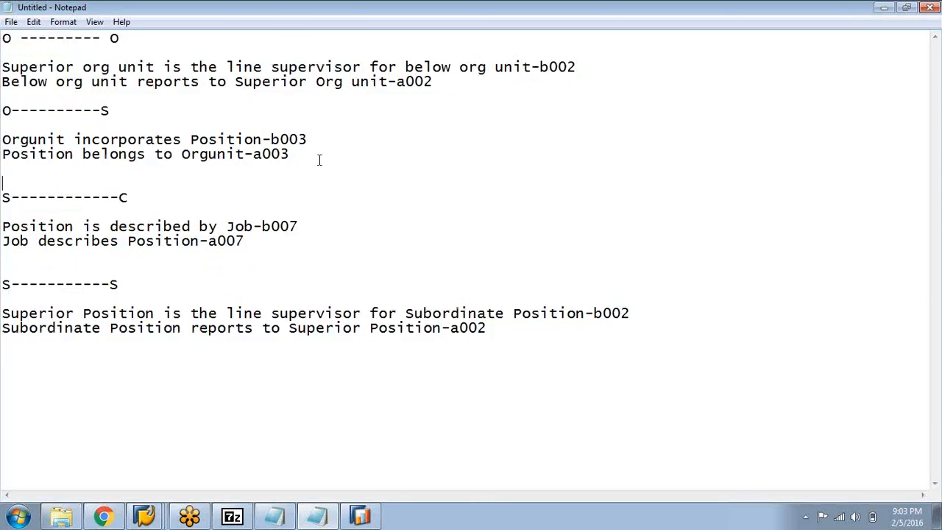